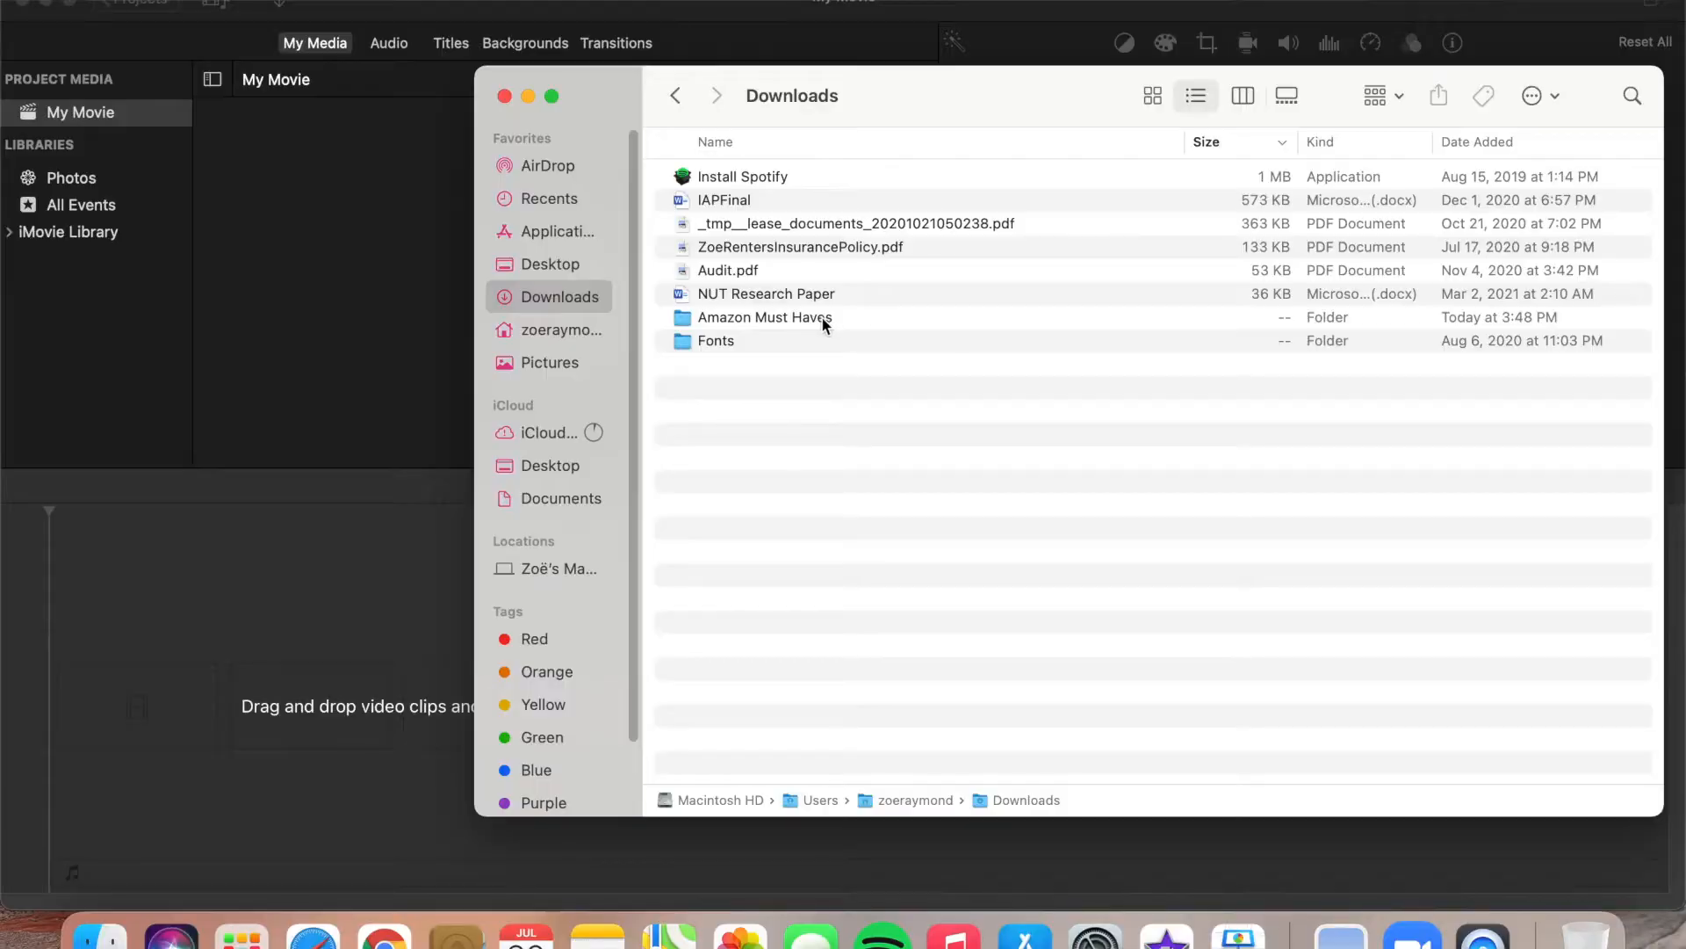
Import the MP4 clips from the Amazon Must Haves folder in Downloads and place the two main talking clips on the timeline.
double_click(820, 316)
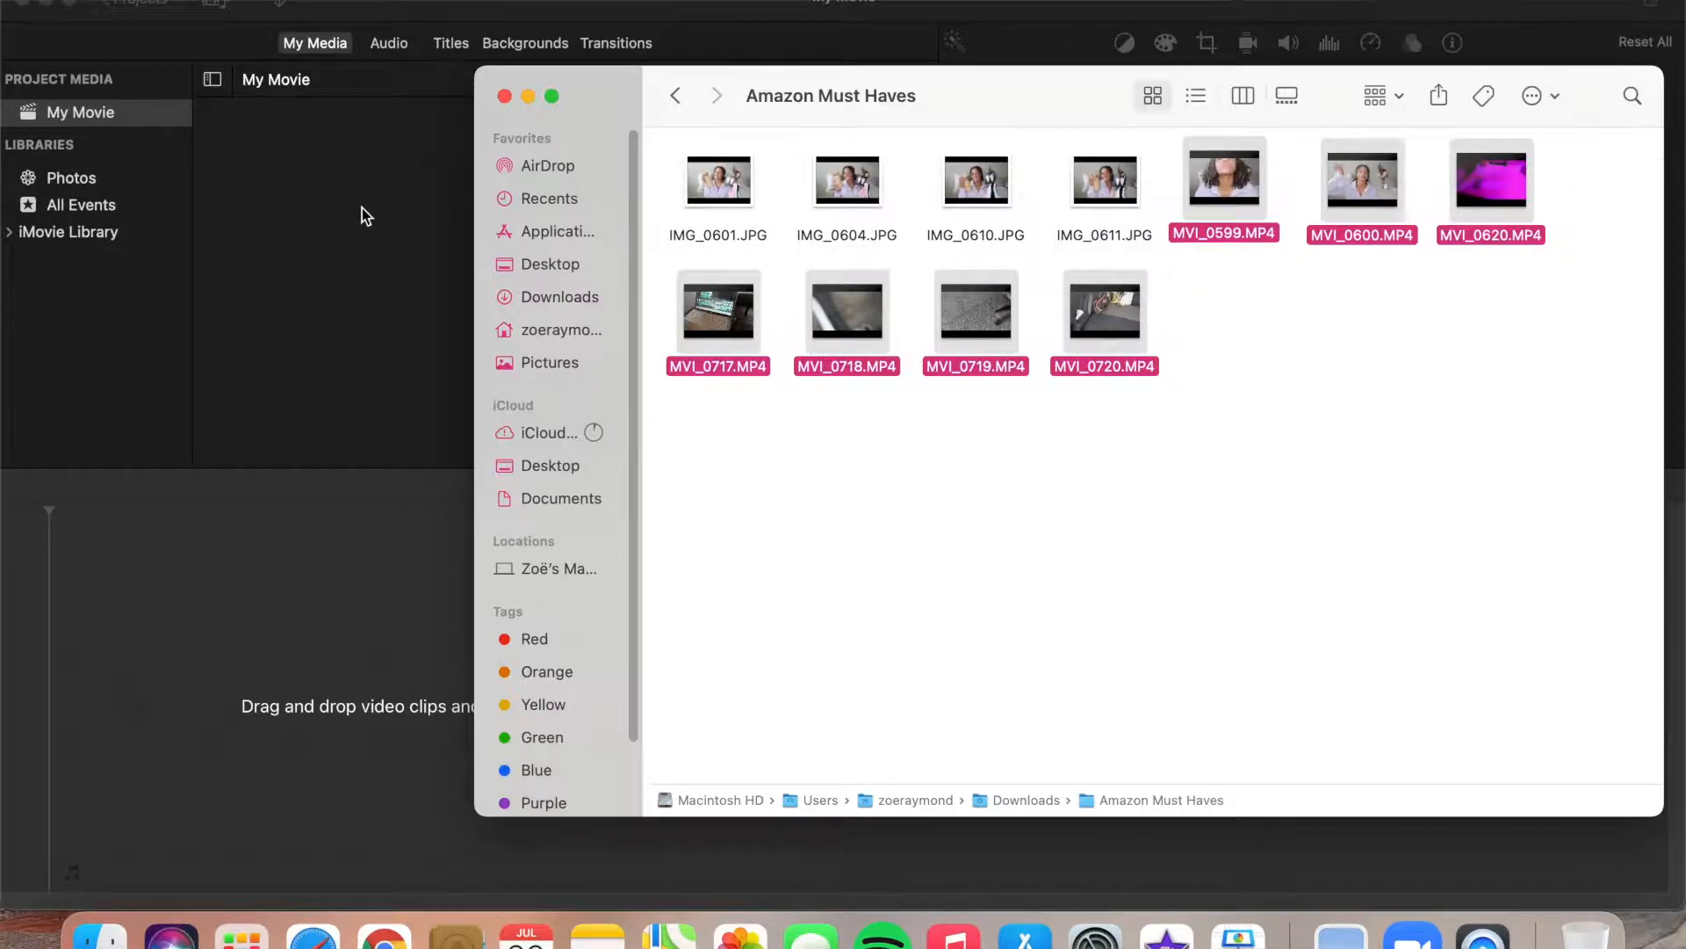
left_click_drag(1225, 180, 424, 195)
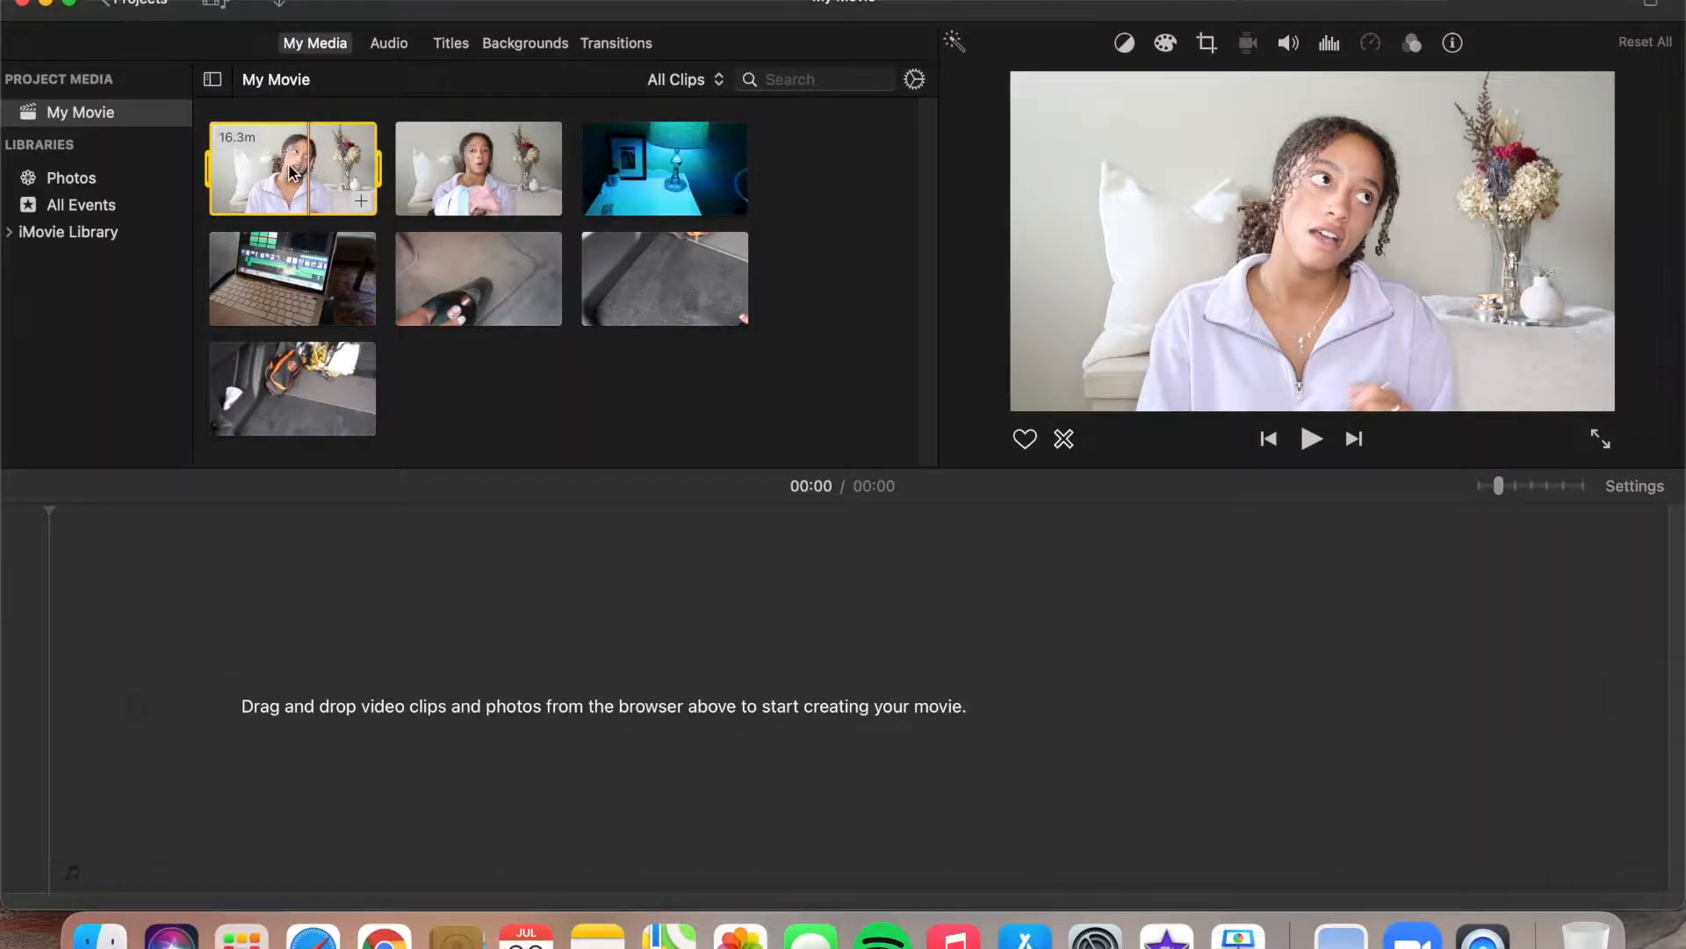
left_click_drag(292, 172, 124, 674)
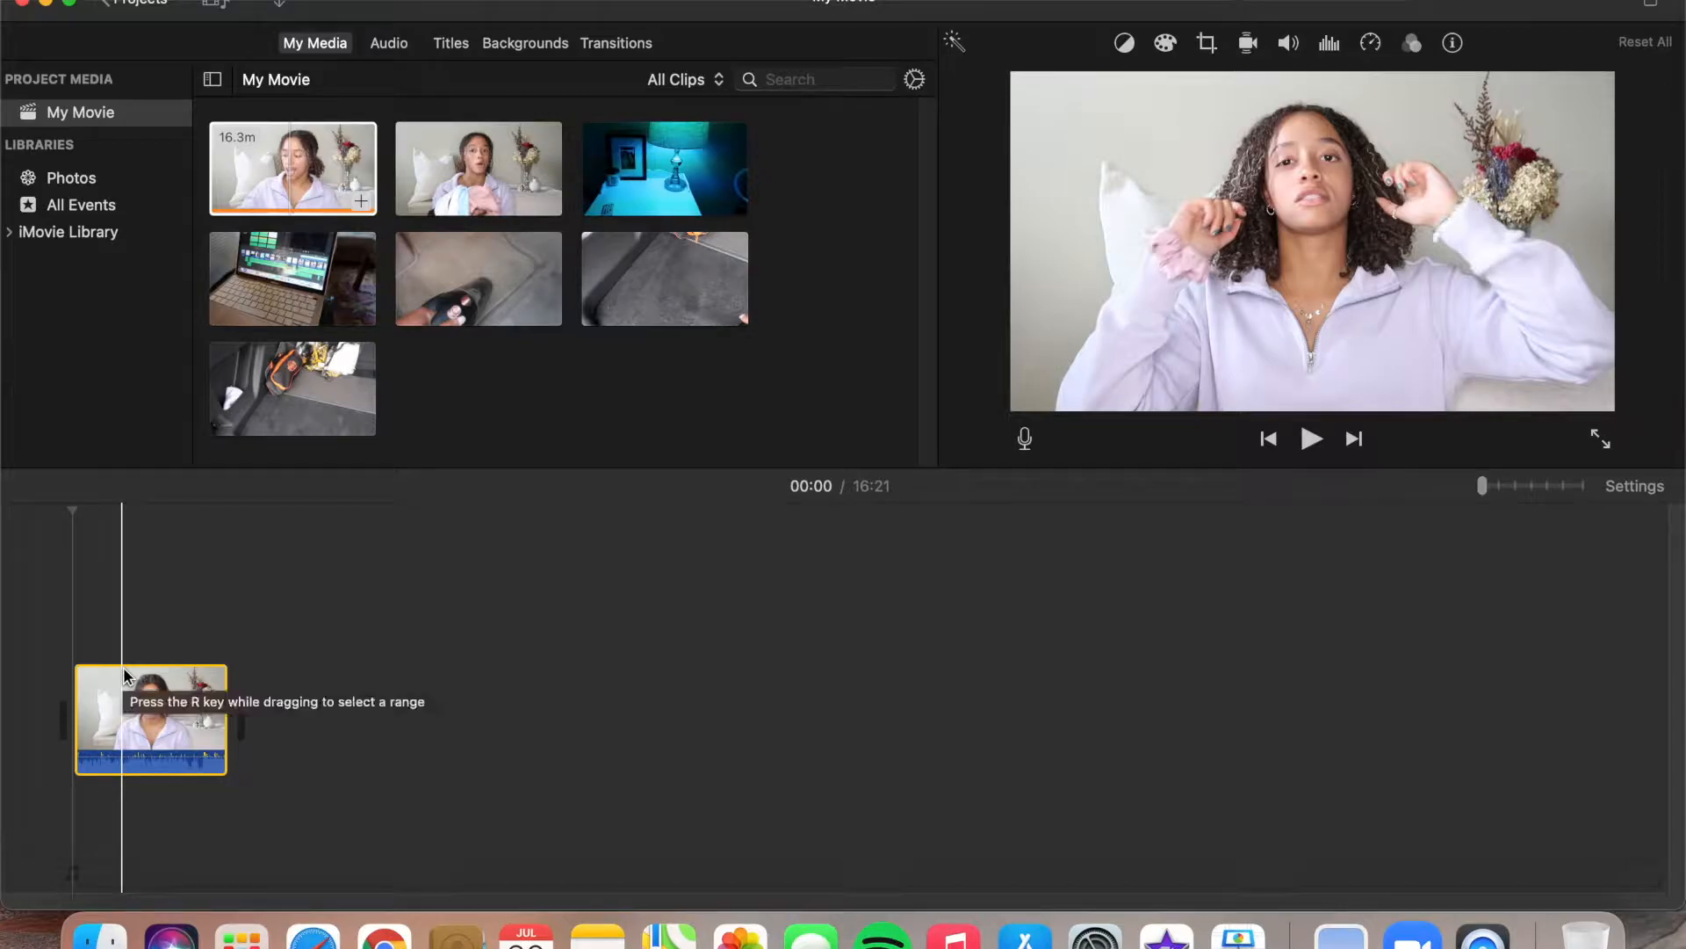
left_click_drag(479, 171, 290, 691)
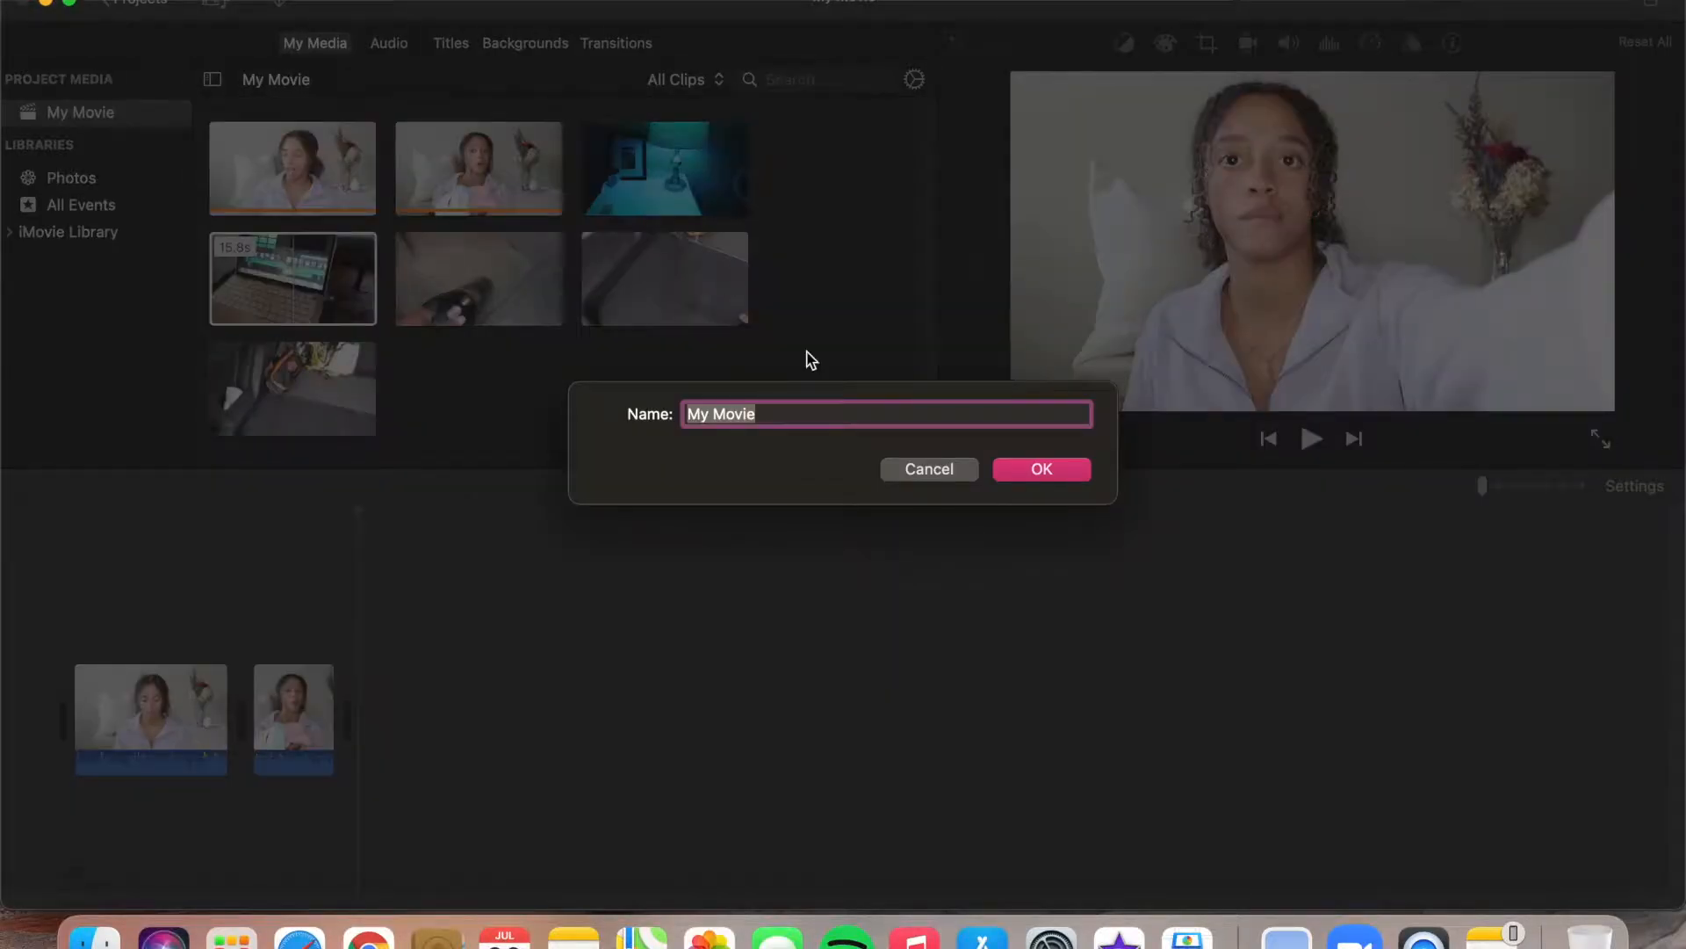
Save the project under the name Amazon Must Haves.
type("Amazon")
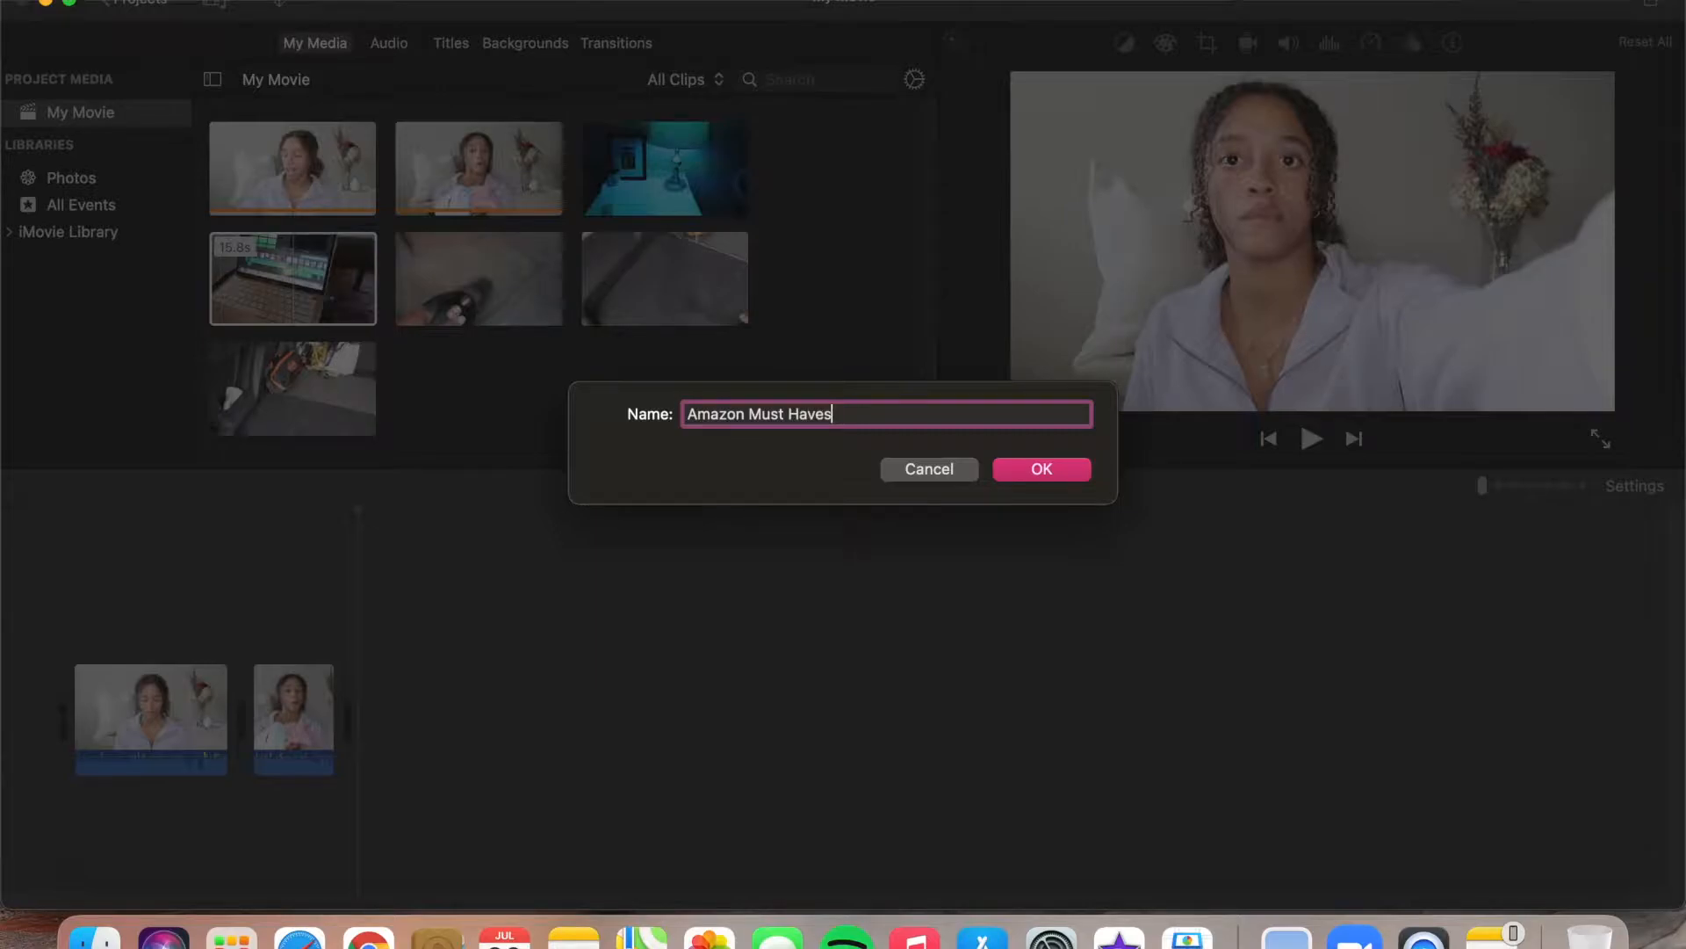
key("Return")
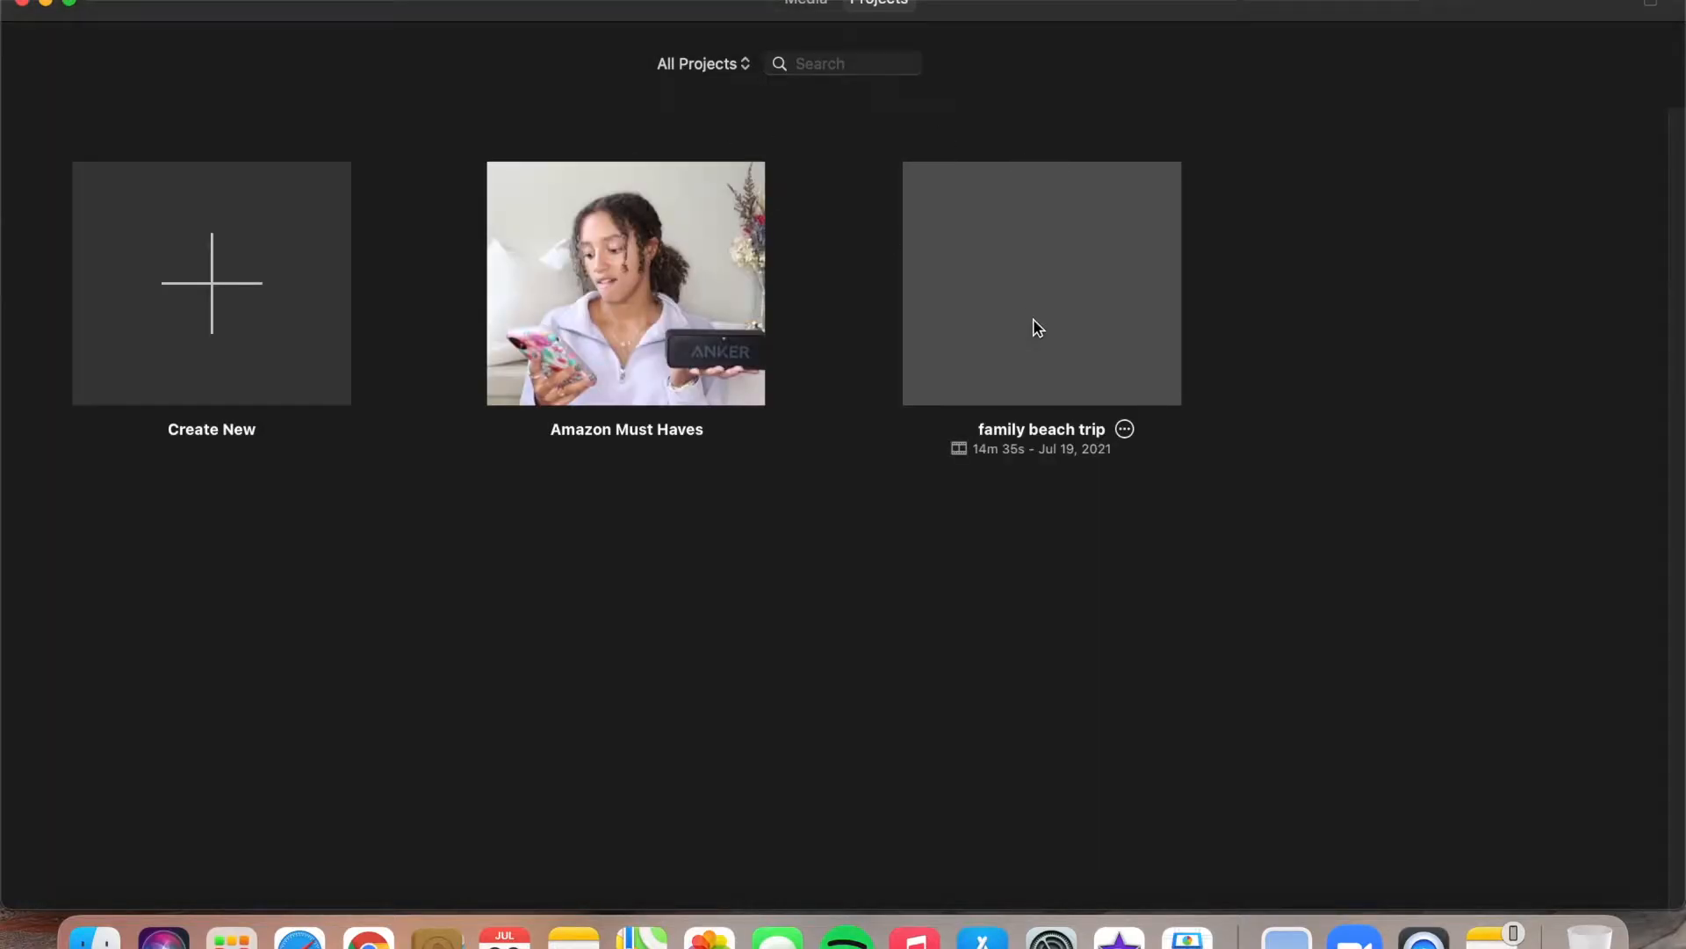
Copy the reusable intro and outro clips with their audio from the family beach trip project into the Amazon Must Haves project.
double_click(1037, 314)
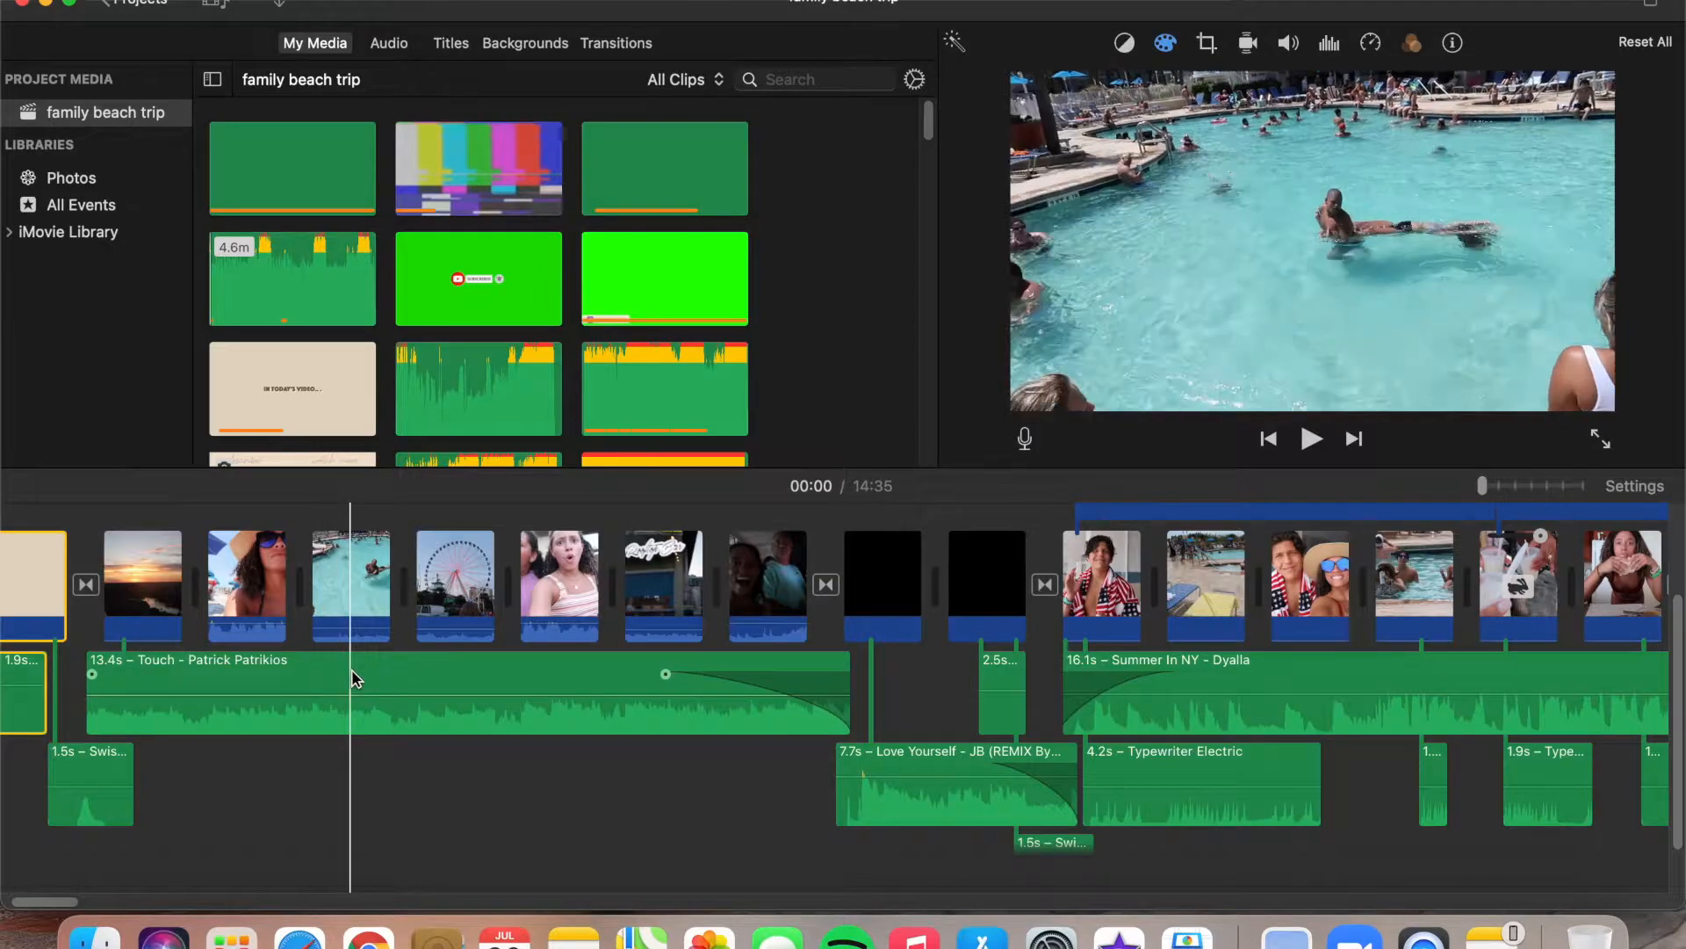
left_click(355, 679)
scroll(354, 679, "right", 5)
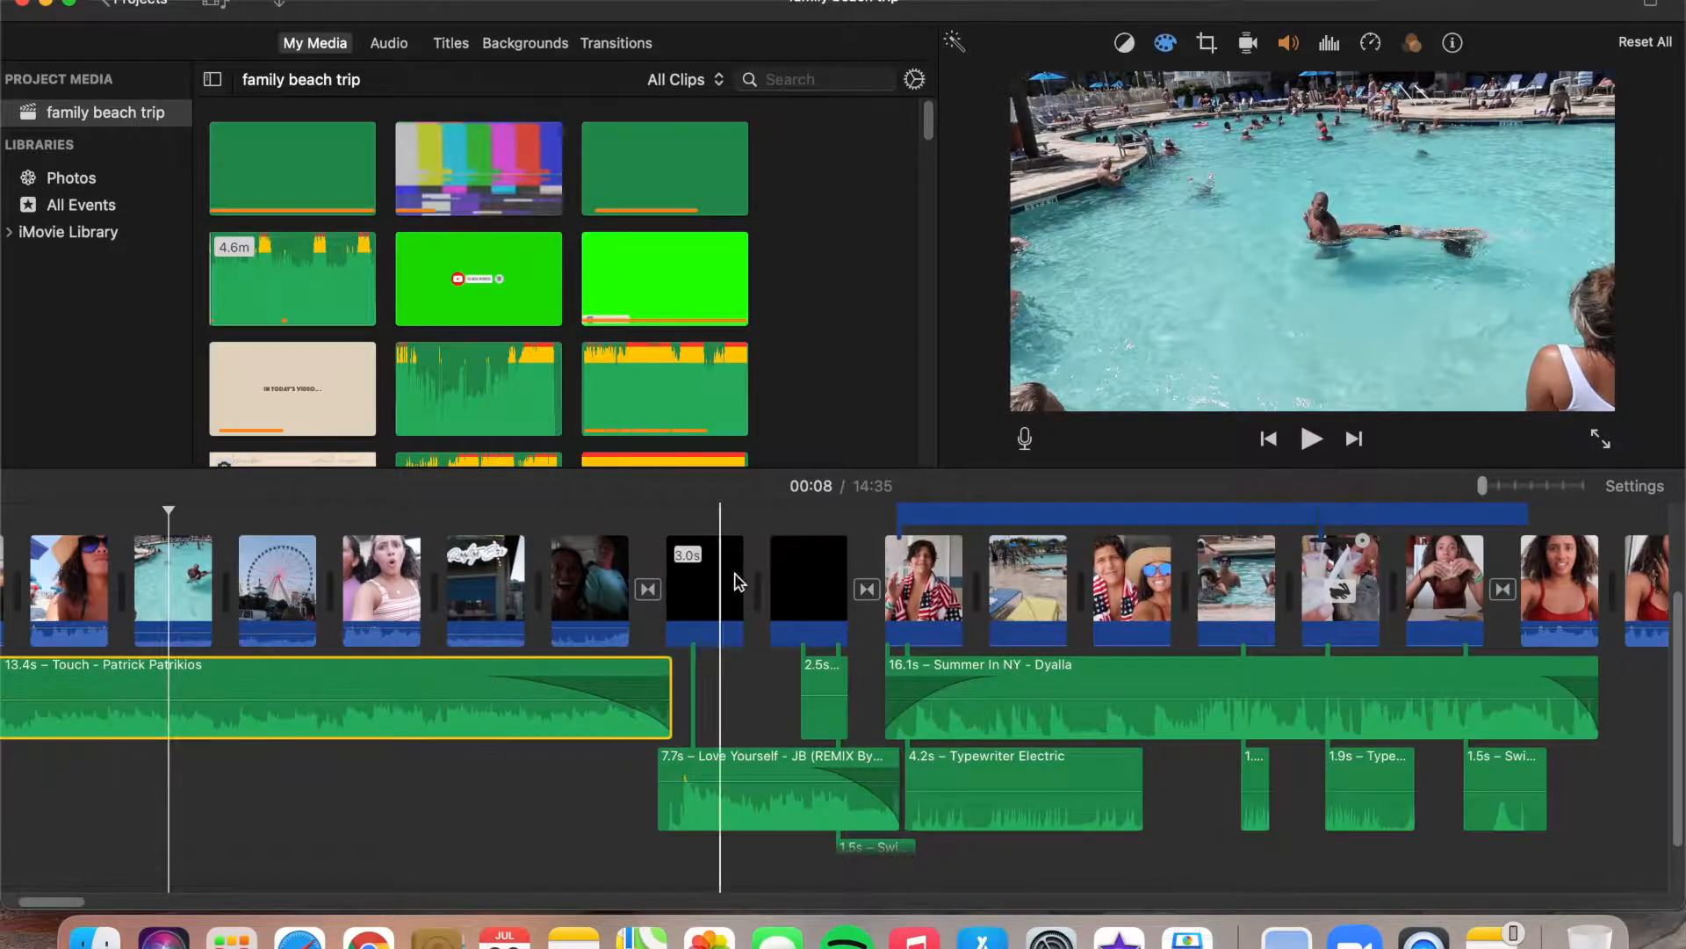
left_click_drag(702, 527, 788, 624)
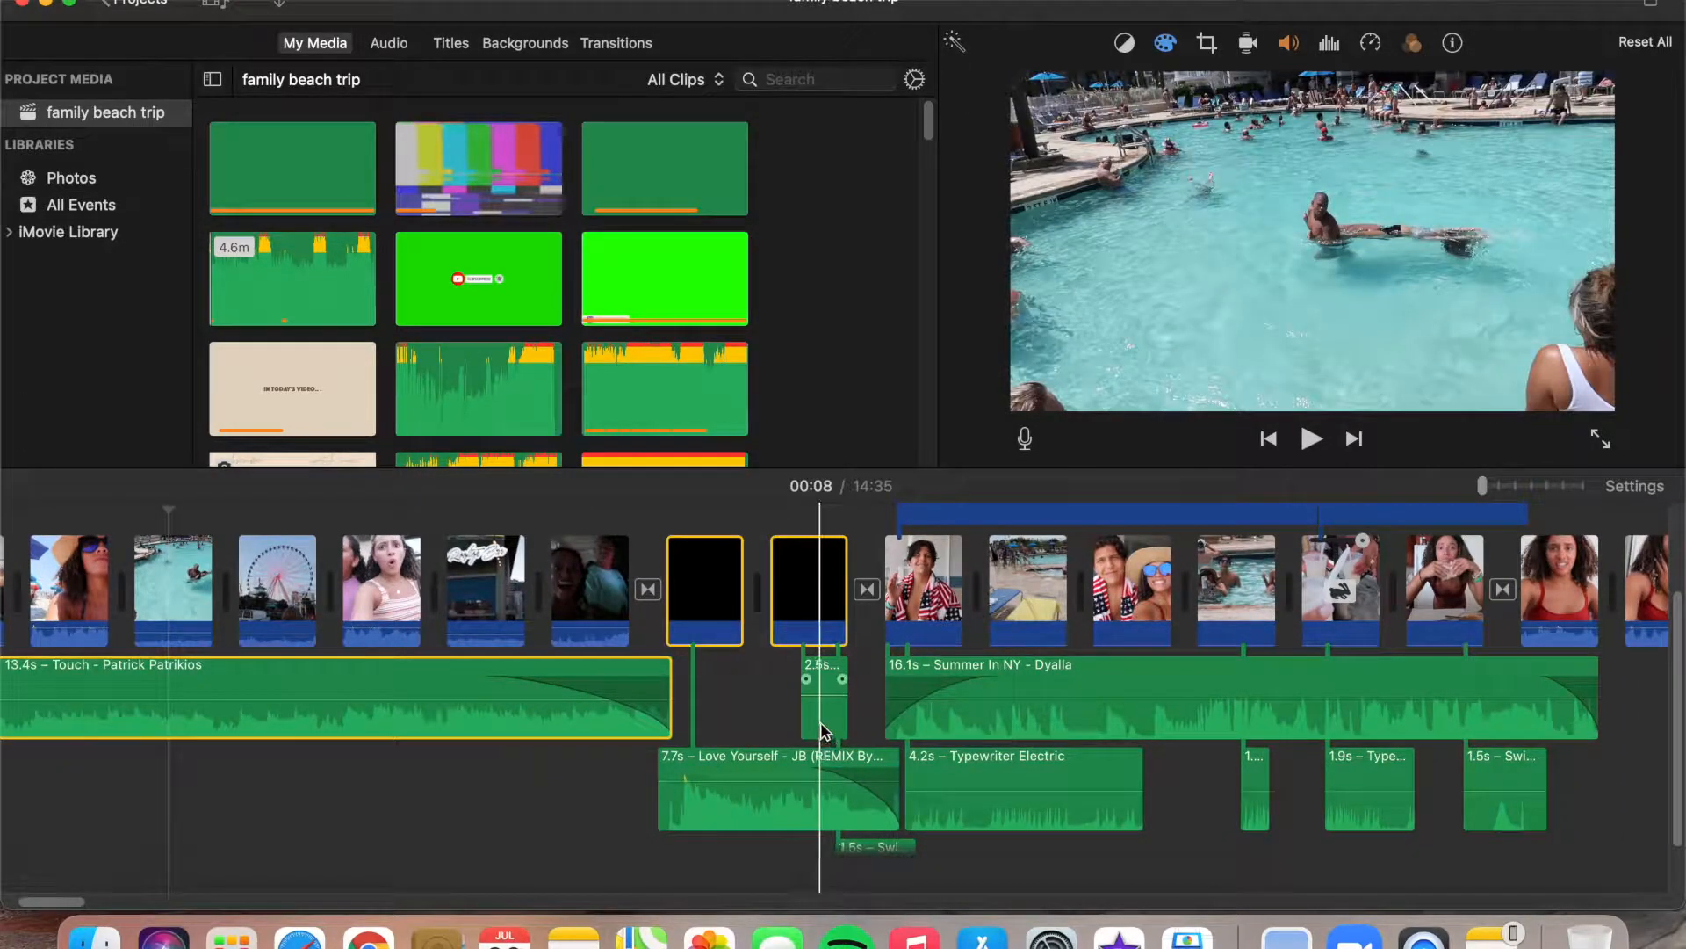
left_click(824, 731)
scroll(749, 810, "down", 3)
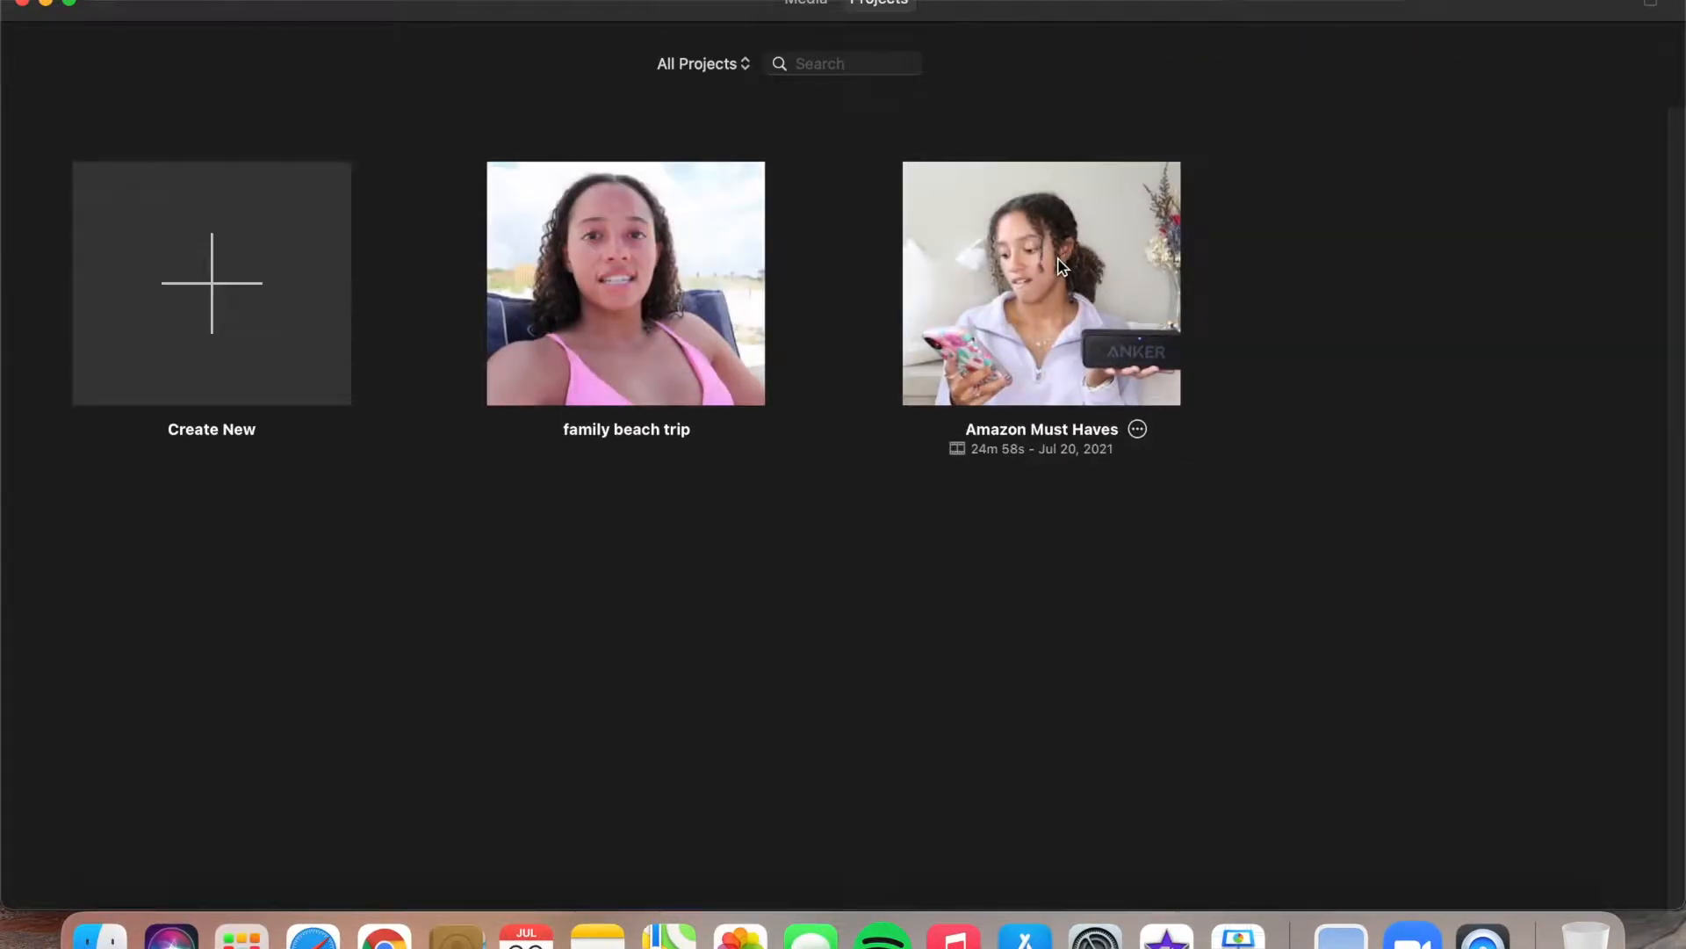
left_click(1042, 287)
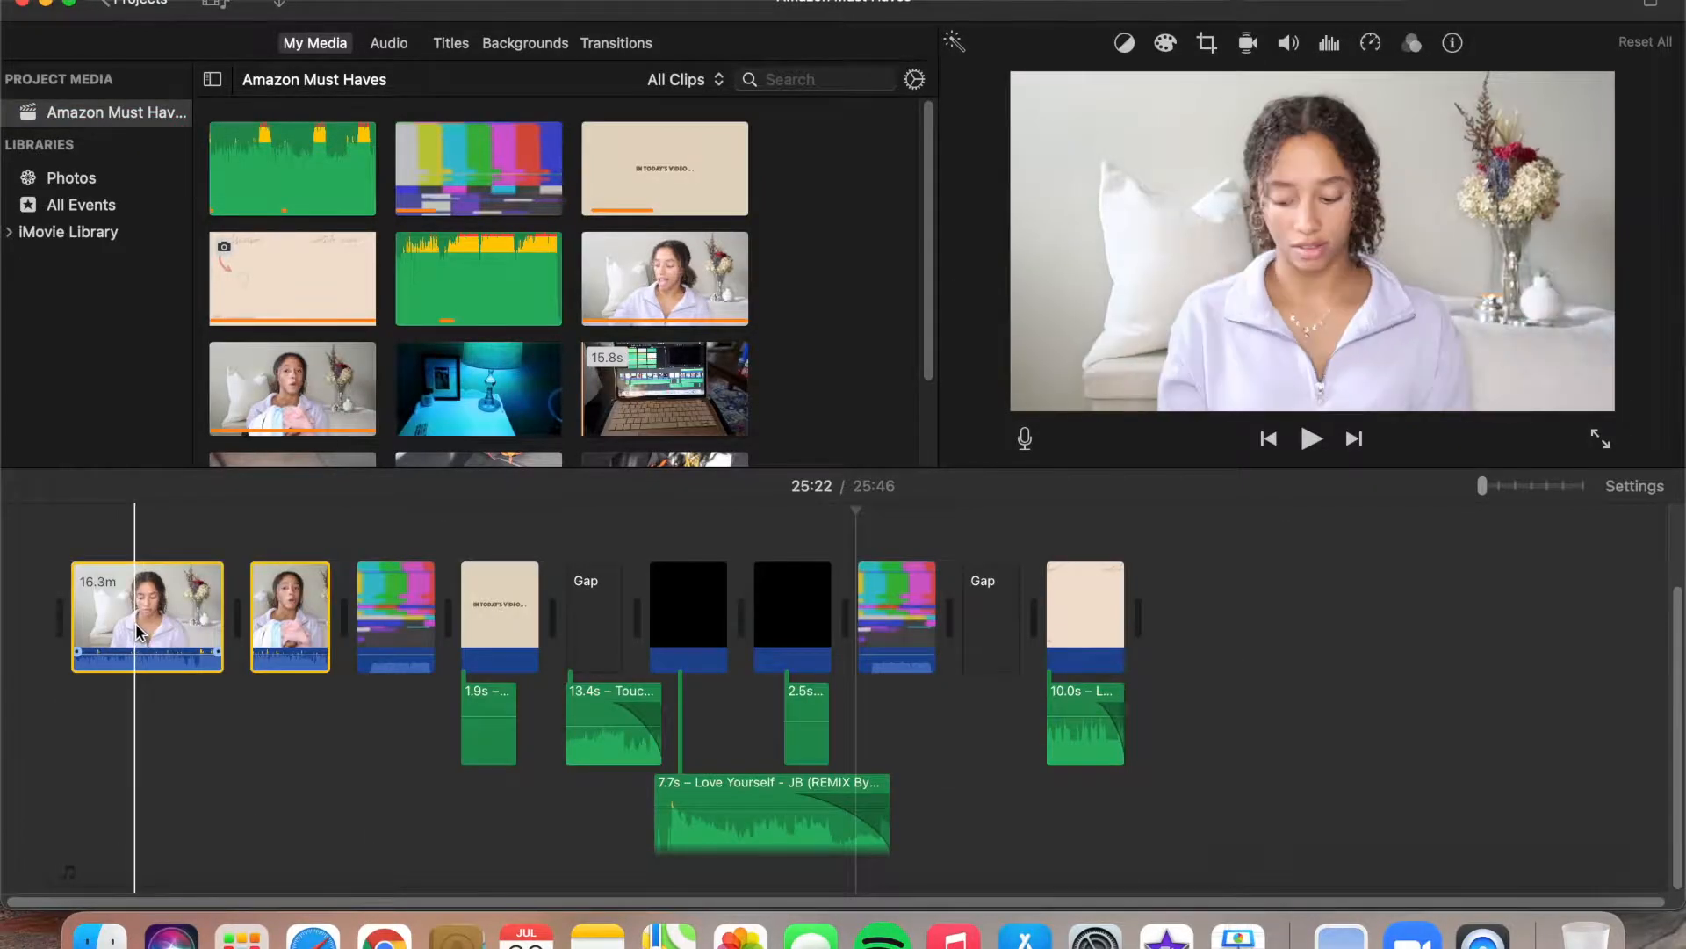
Move the two talking clips behind the intro clips and delete the gap before the end screen.
left_click_drag(134, 624, 663, 621)
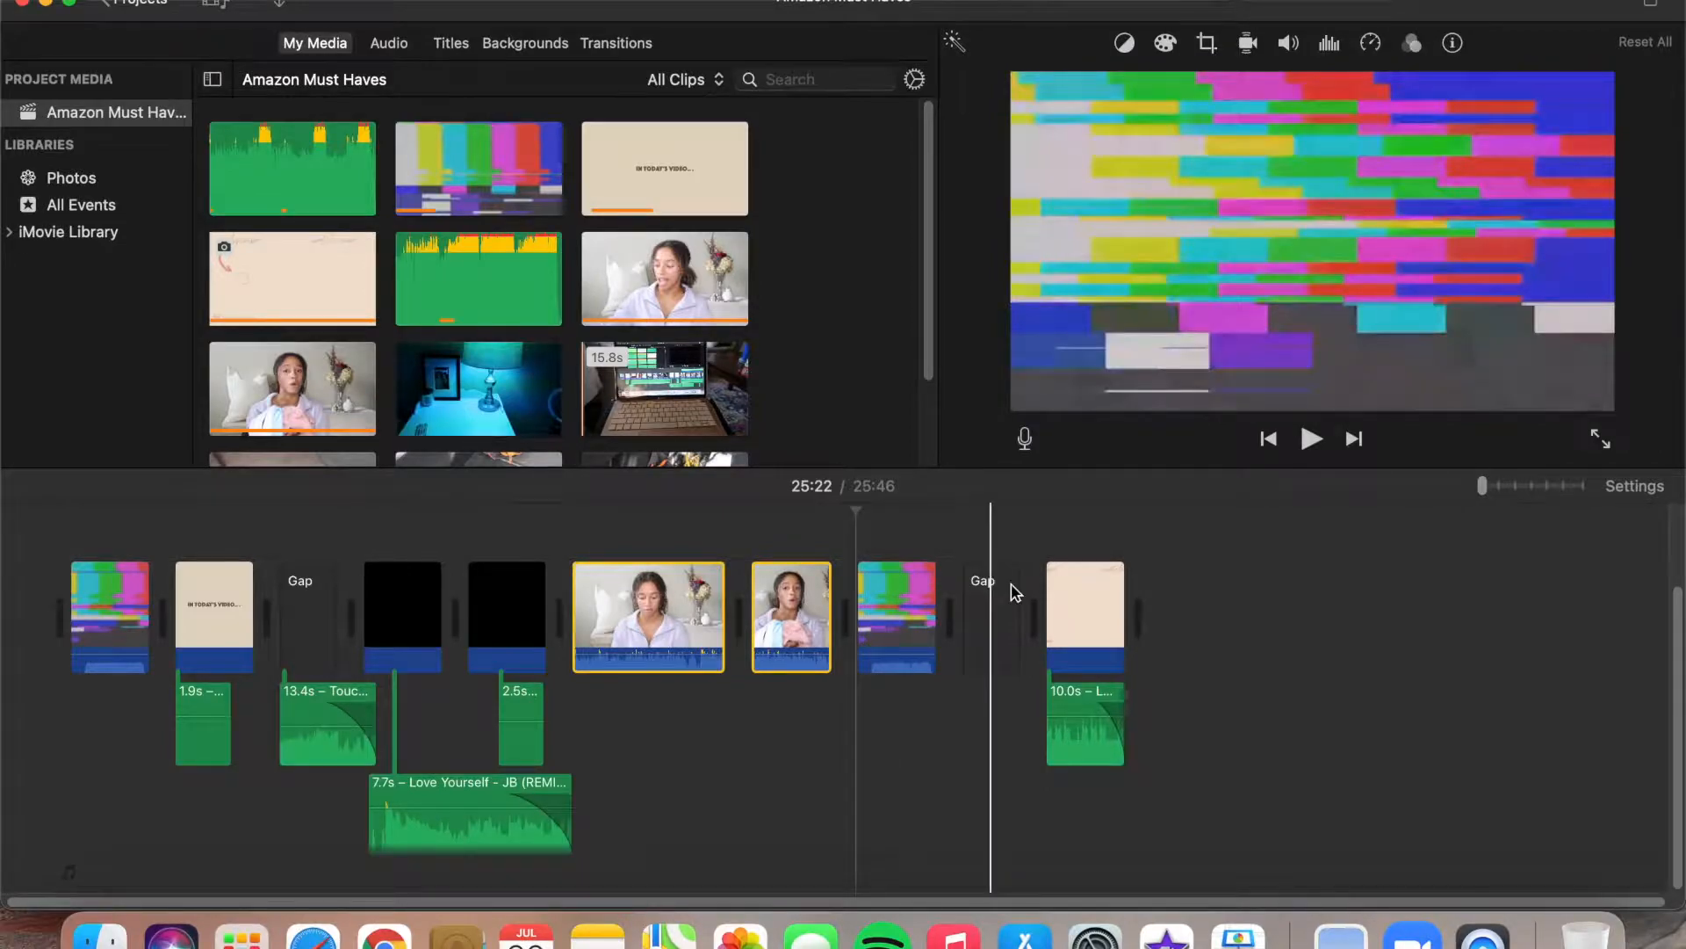
key("Delete")
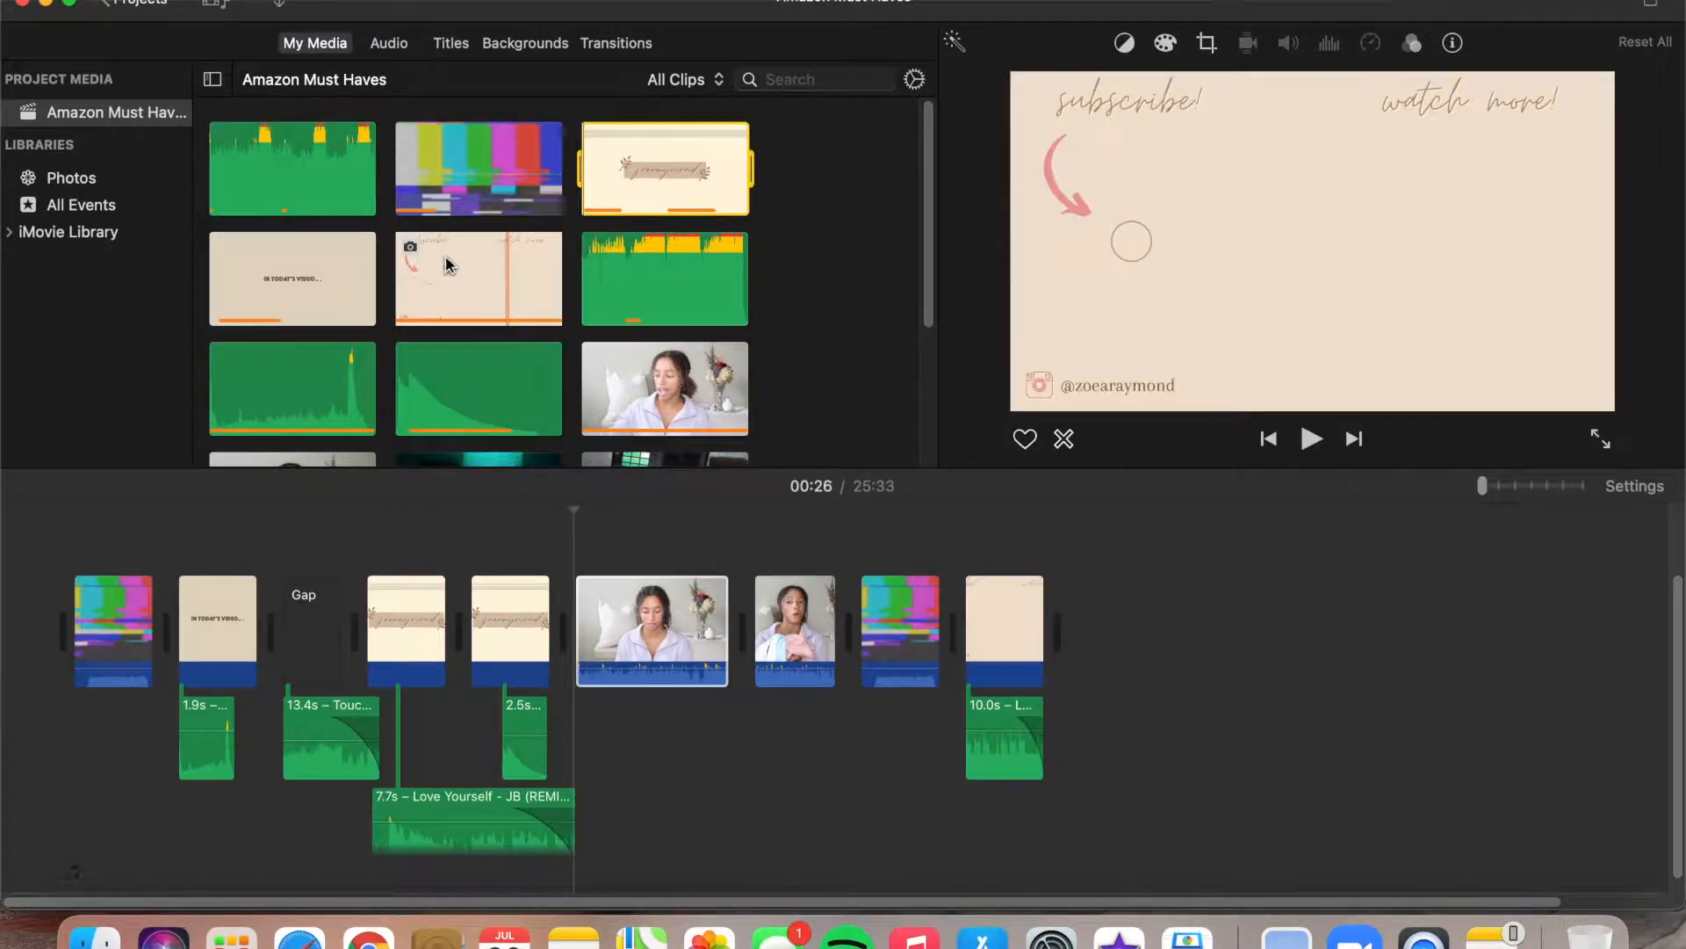
Look through the project's media, the sound effects, the titles, the backgrounds and the transitions.
scroll(446, 265, "down", 5)
scroll(403, 275, "up", 5)
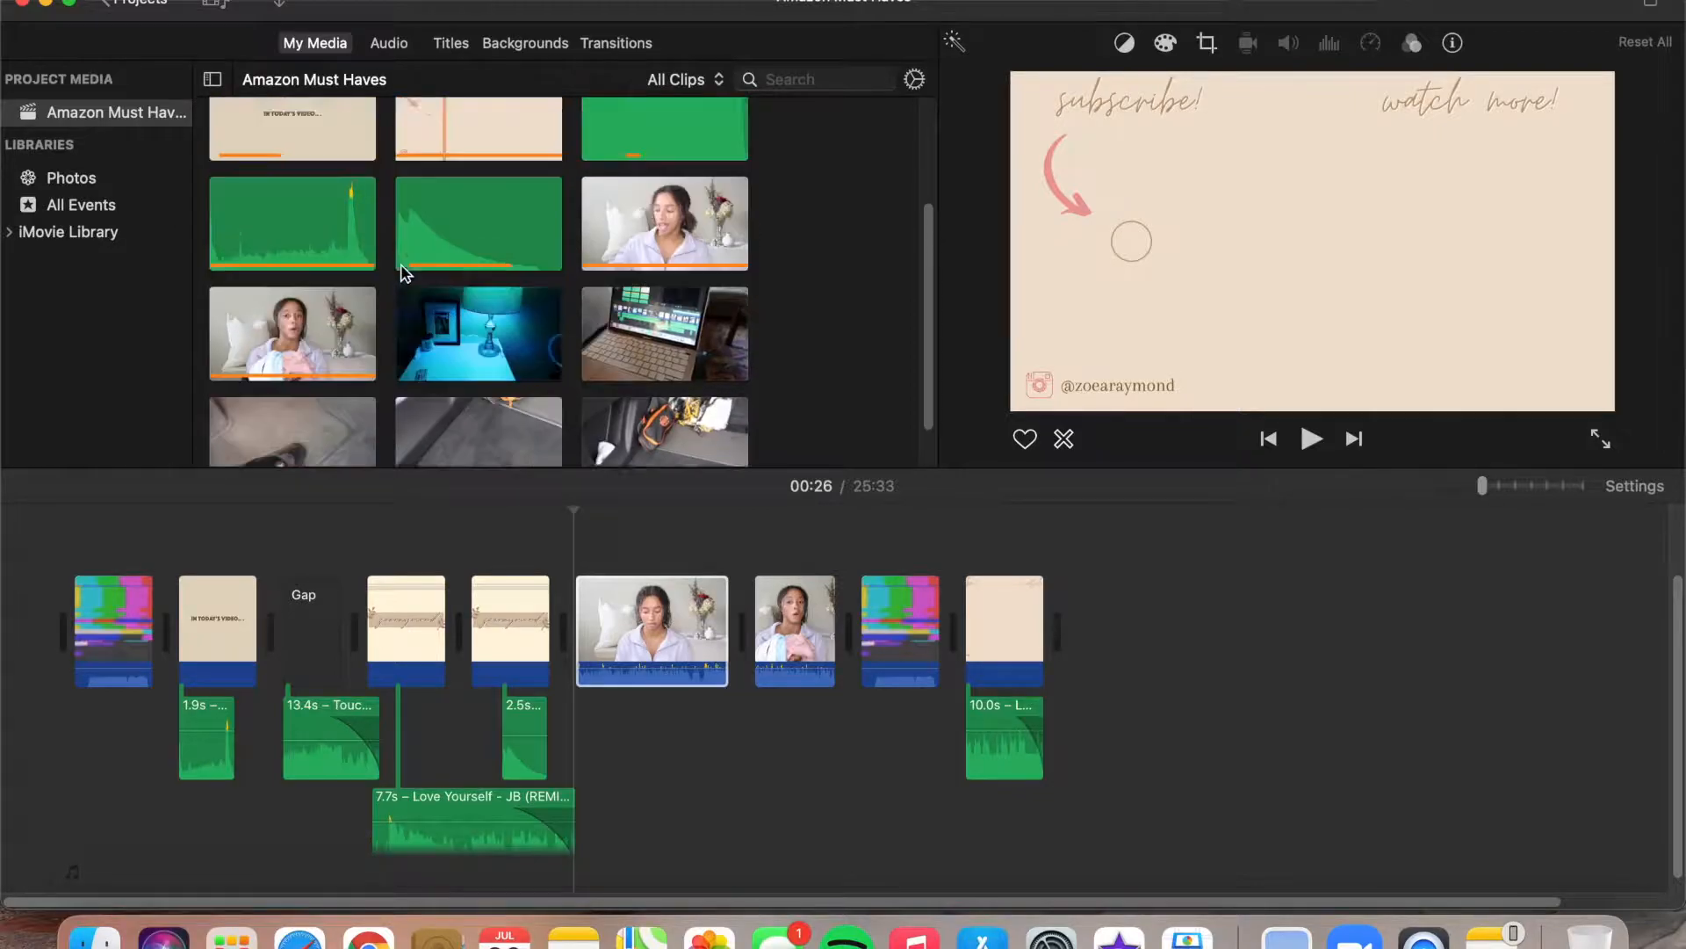
left_click(318, 44)
left_click(400, 46)
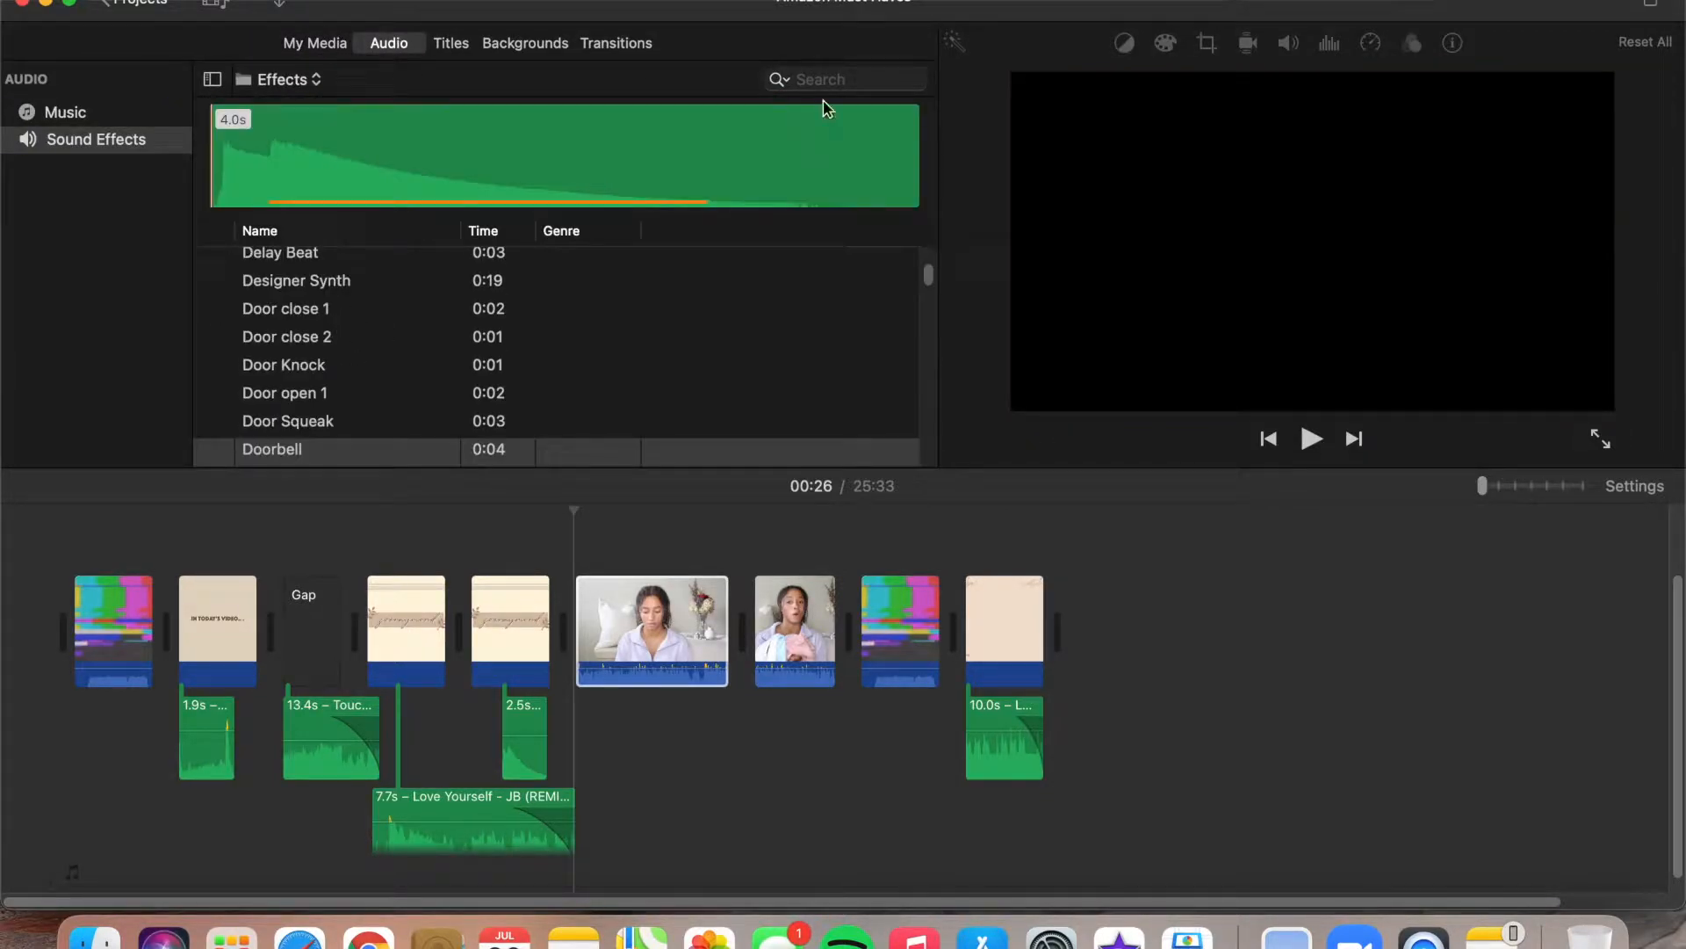
scroll(422, 360, "up", 15)
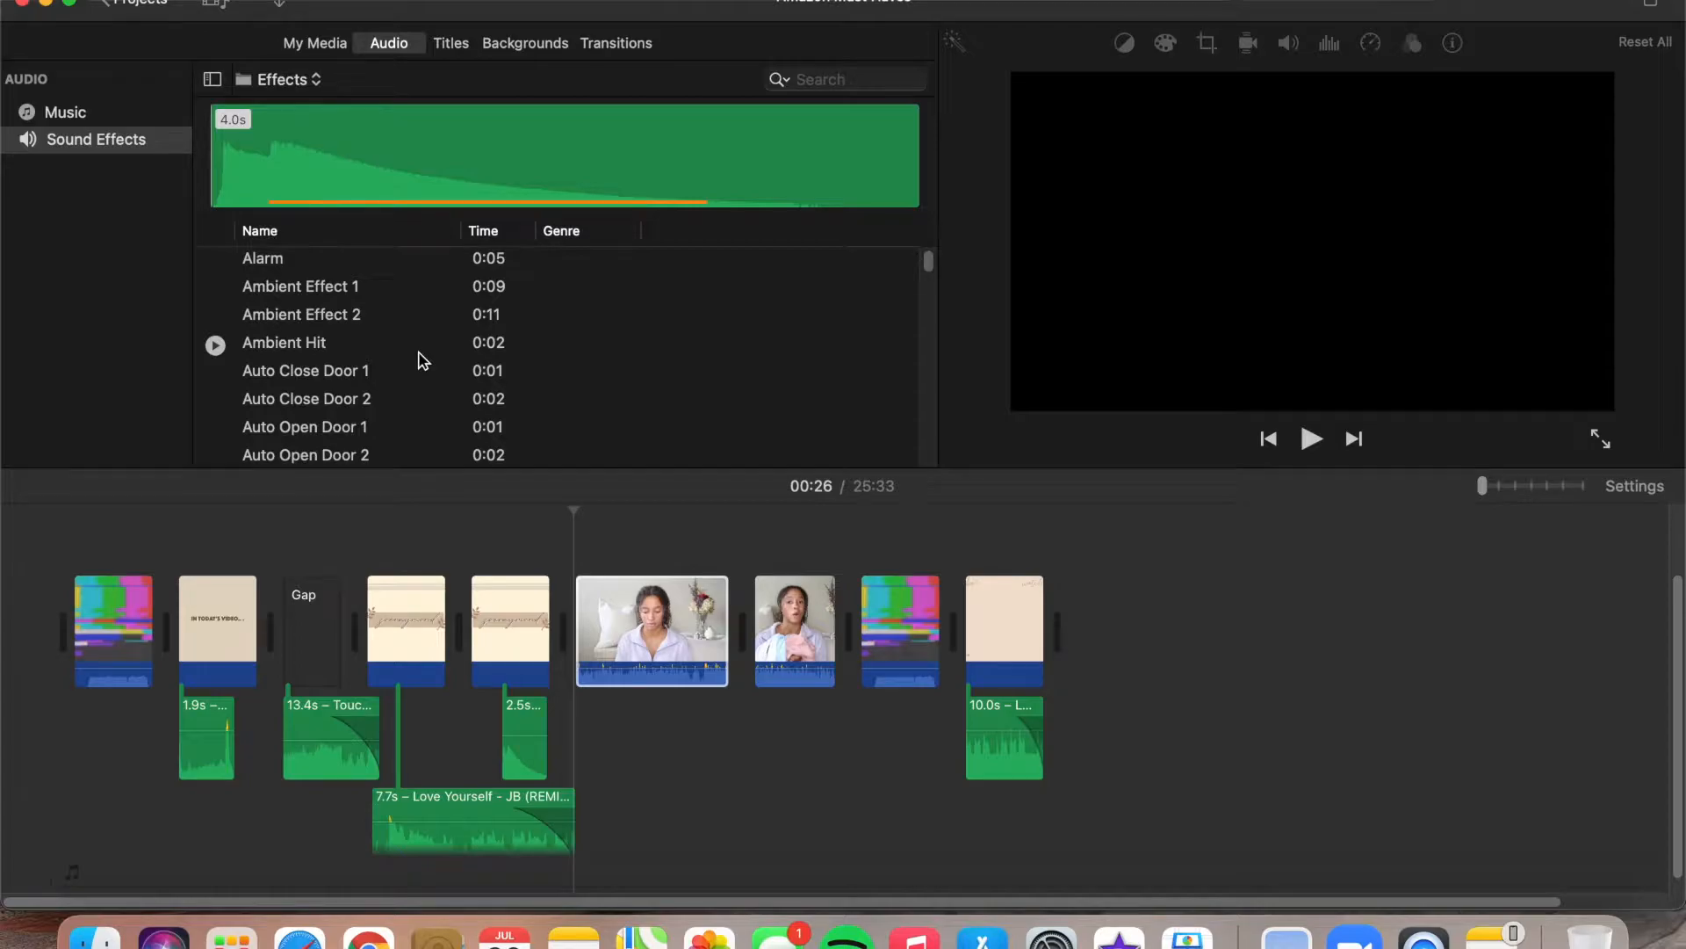
scroll(423, 361, "down", 15)
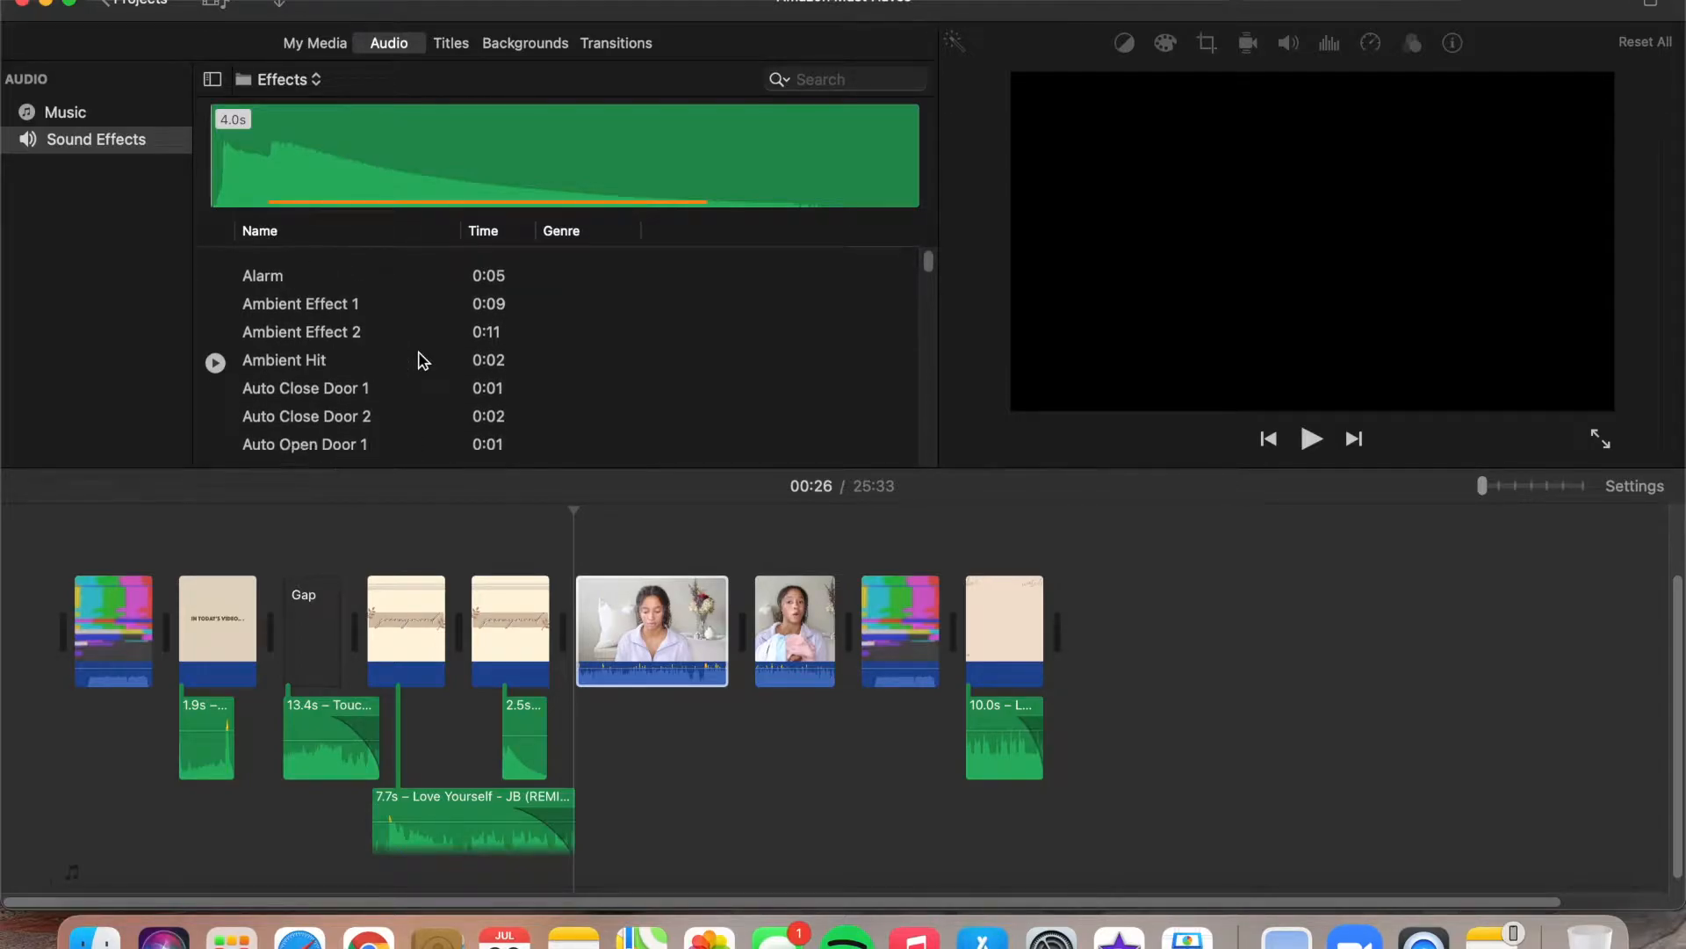
left_click(451, 43)
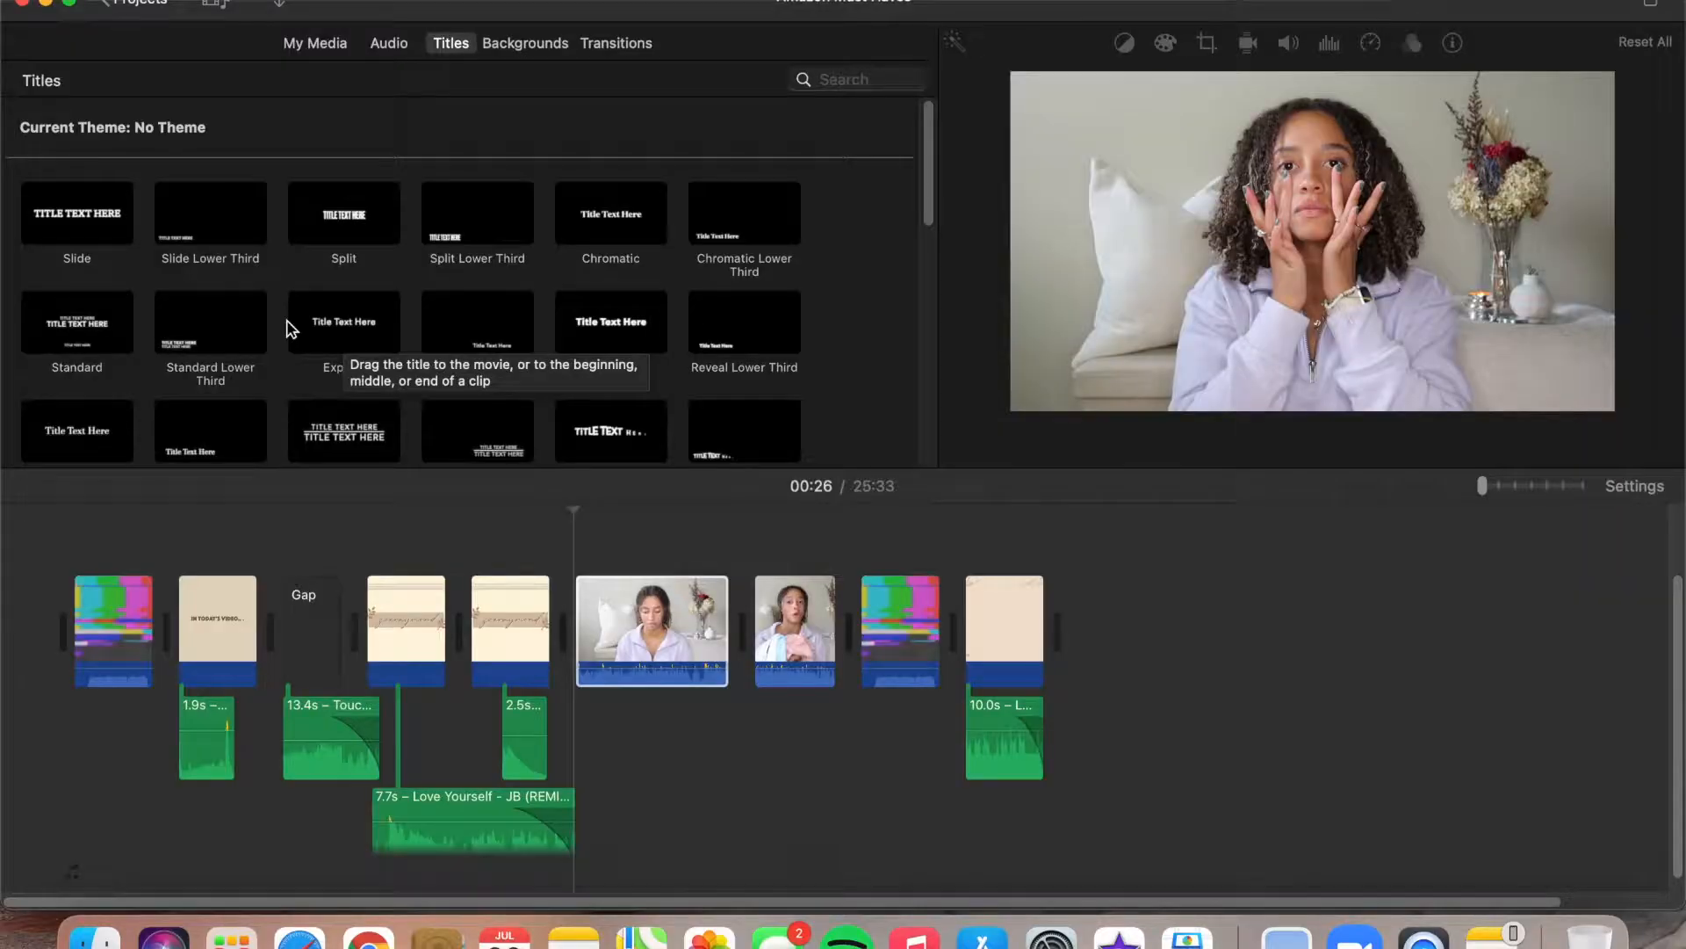
left_click(515, 51)
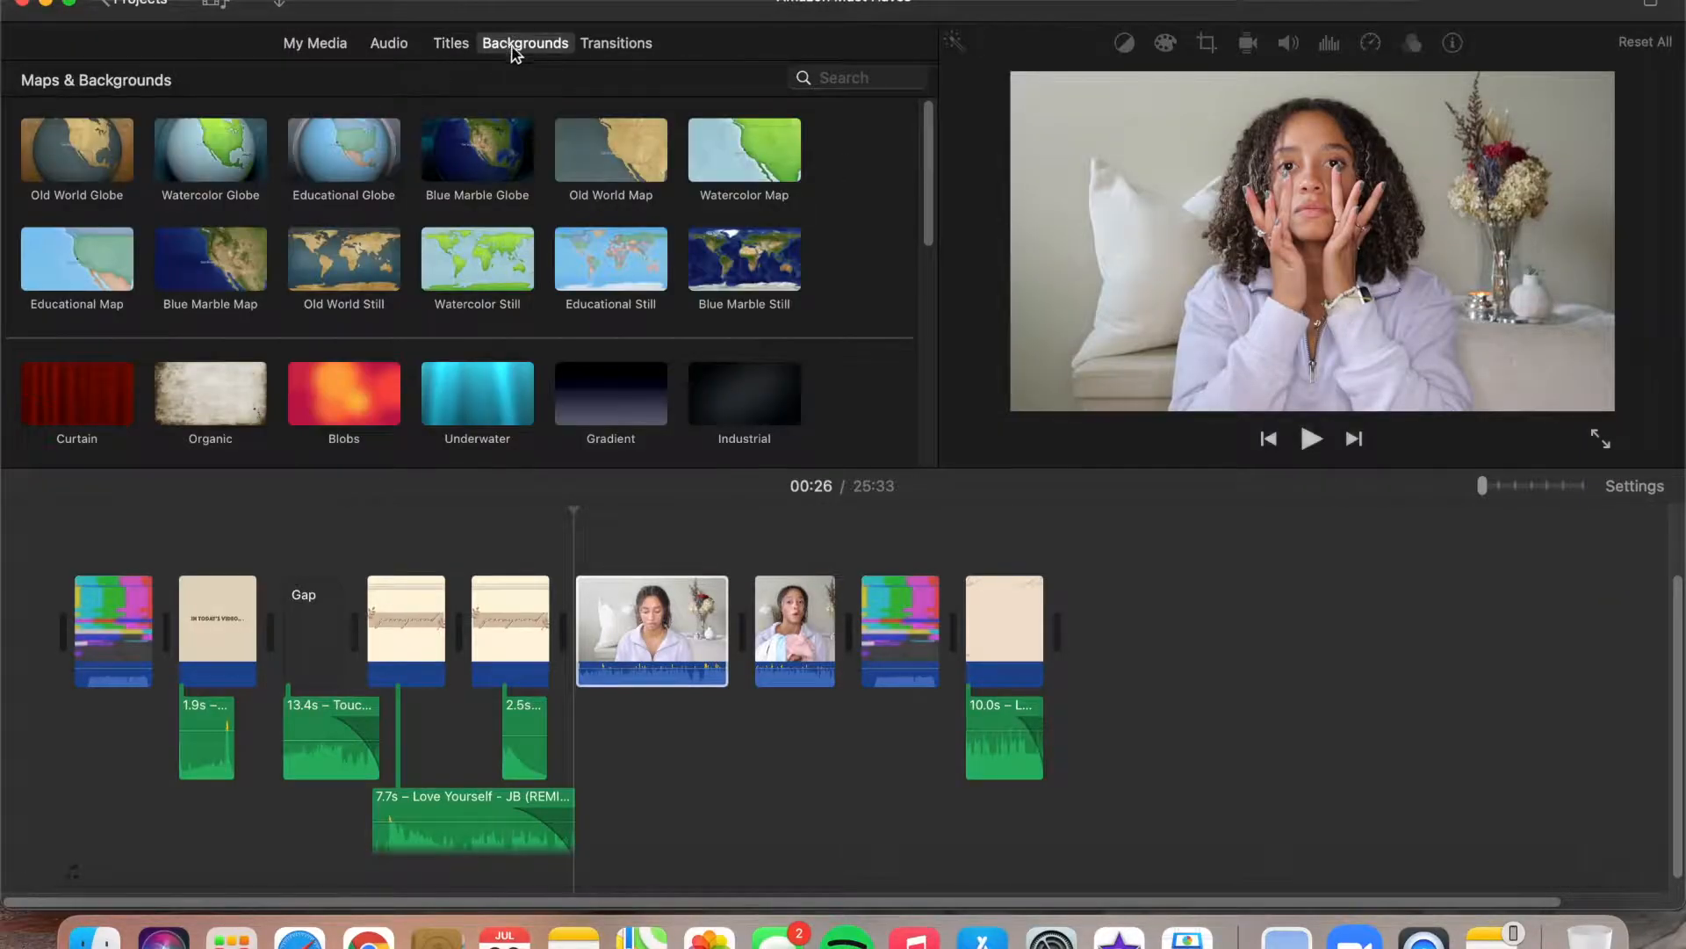
scroll(290, 377, "down", 5)
left_click(614, 44)
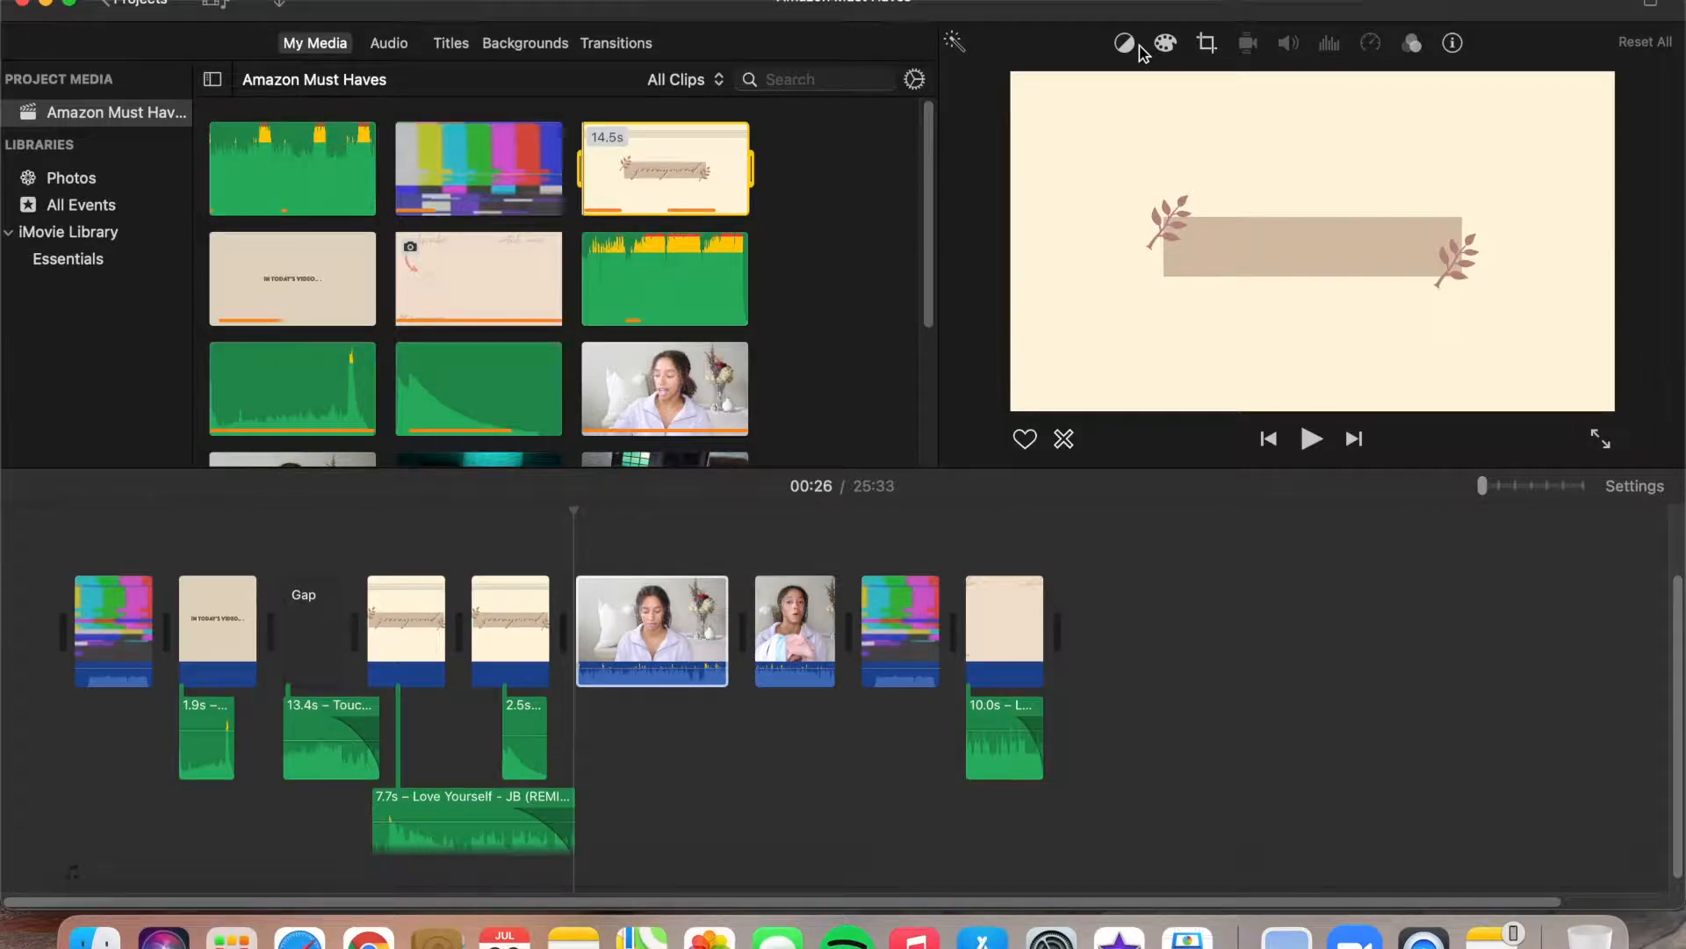
Enlarge the timeline to its maximum zoom and examine the intro clips with their attached audio.
left_click(1498, 485)
left_click_drag(1519, 494, 1581, 494)
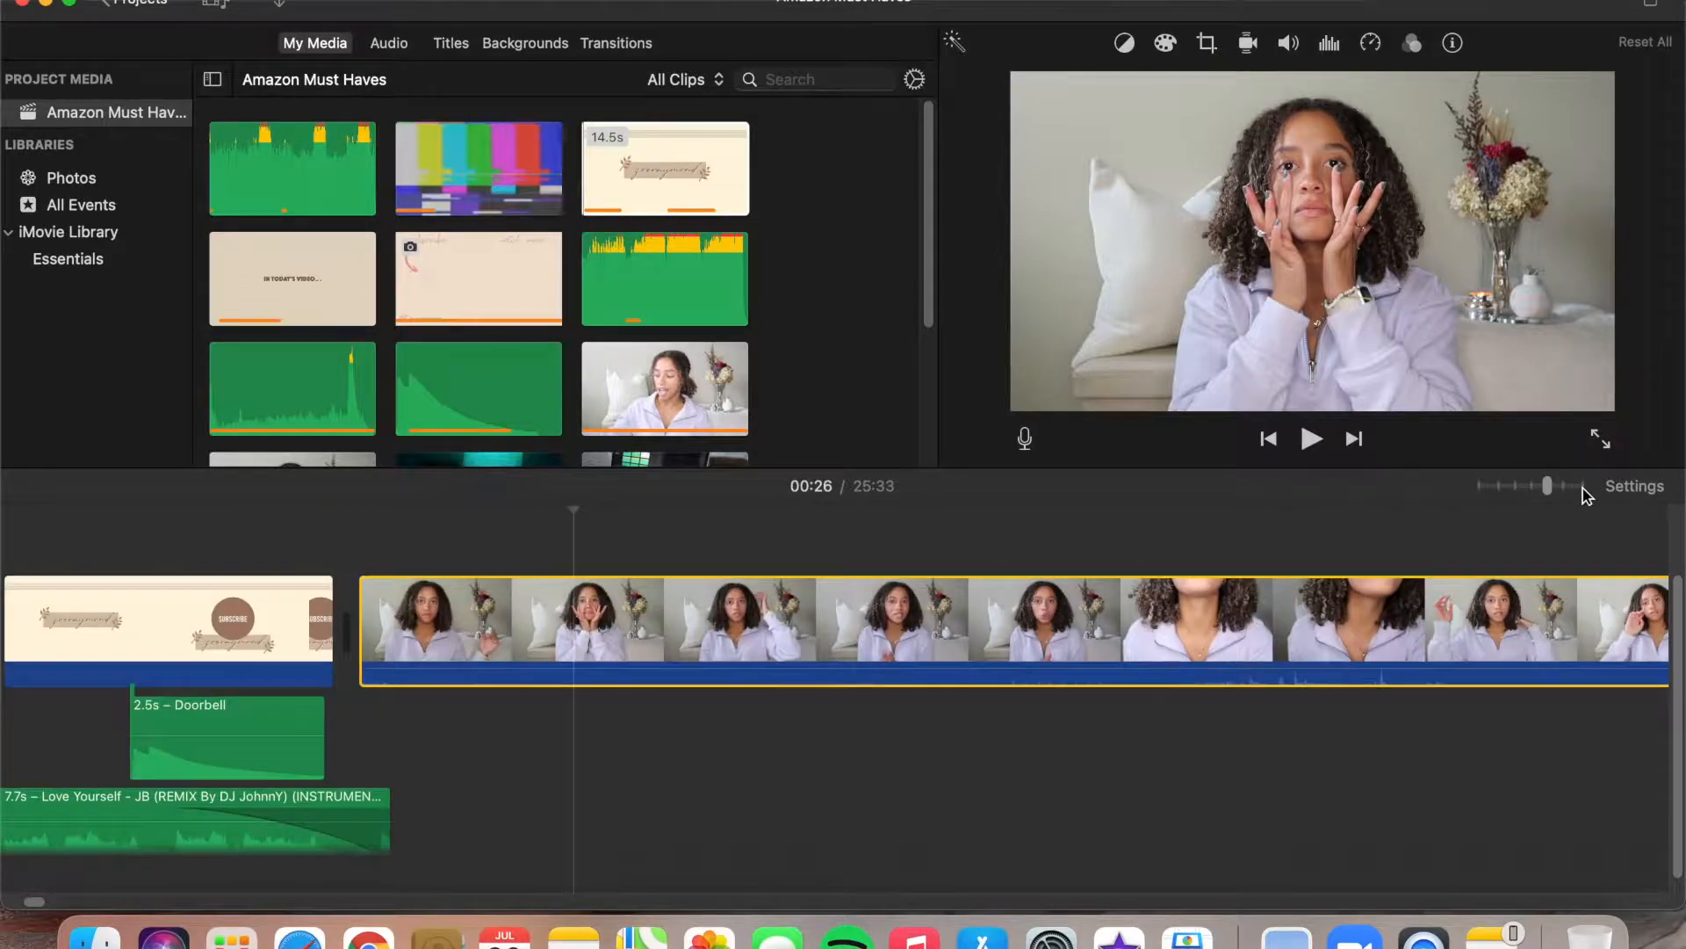
scroll(963, 628, "left", 20)
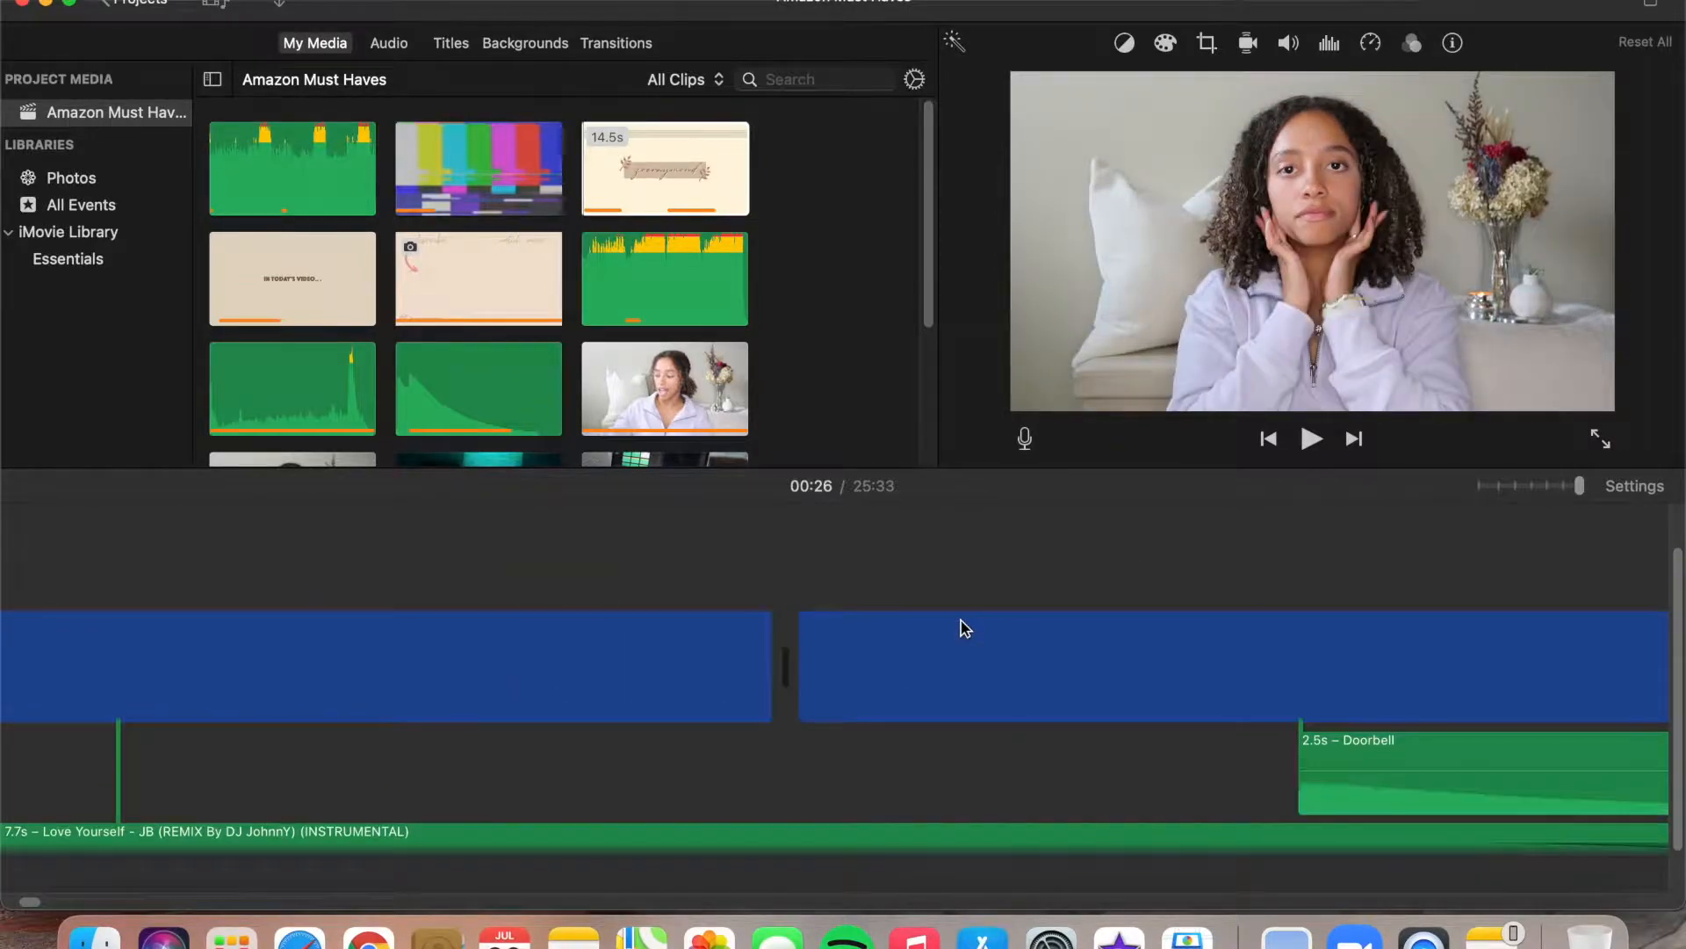
scroll(964, 629, "right", 8)
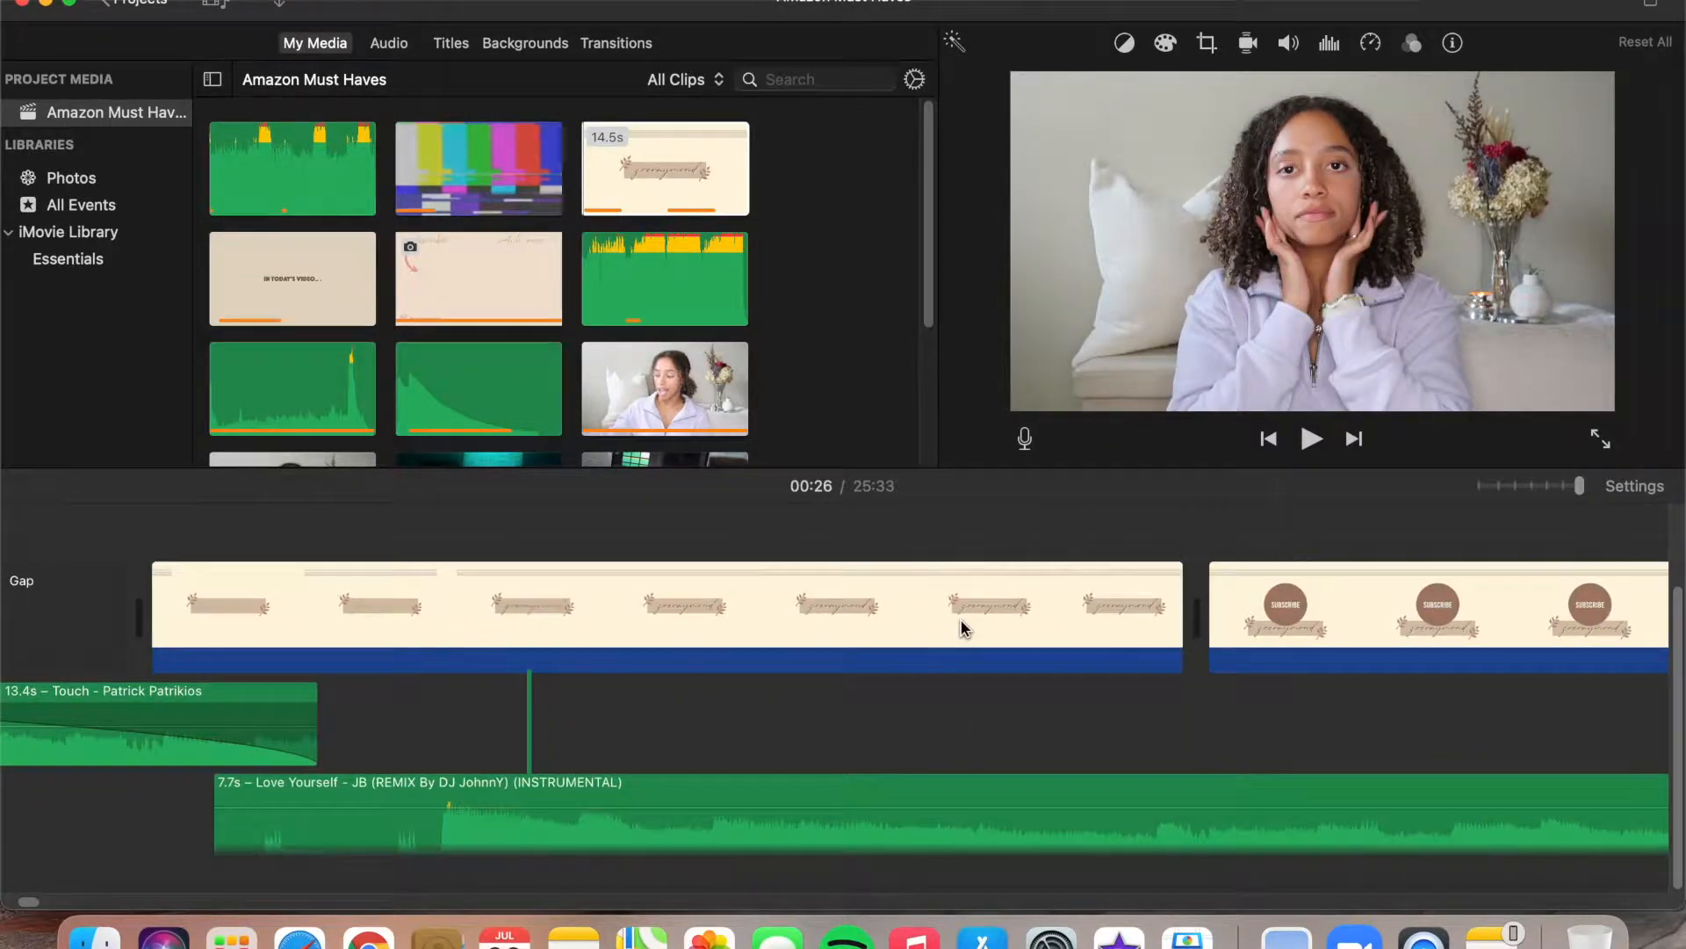
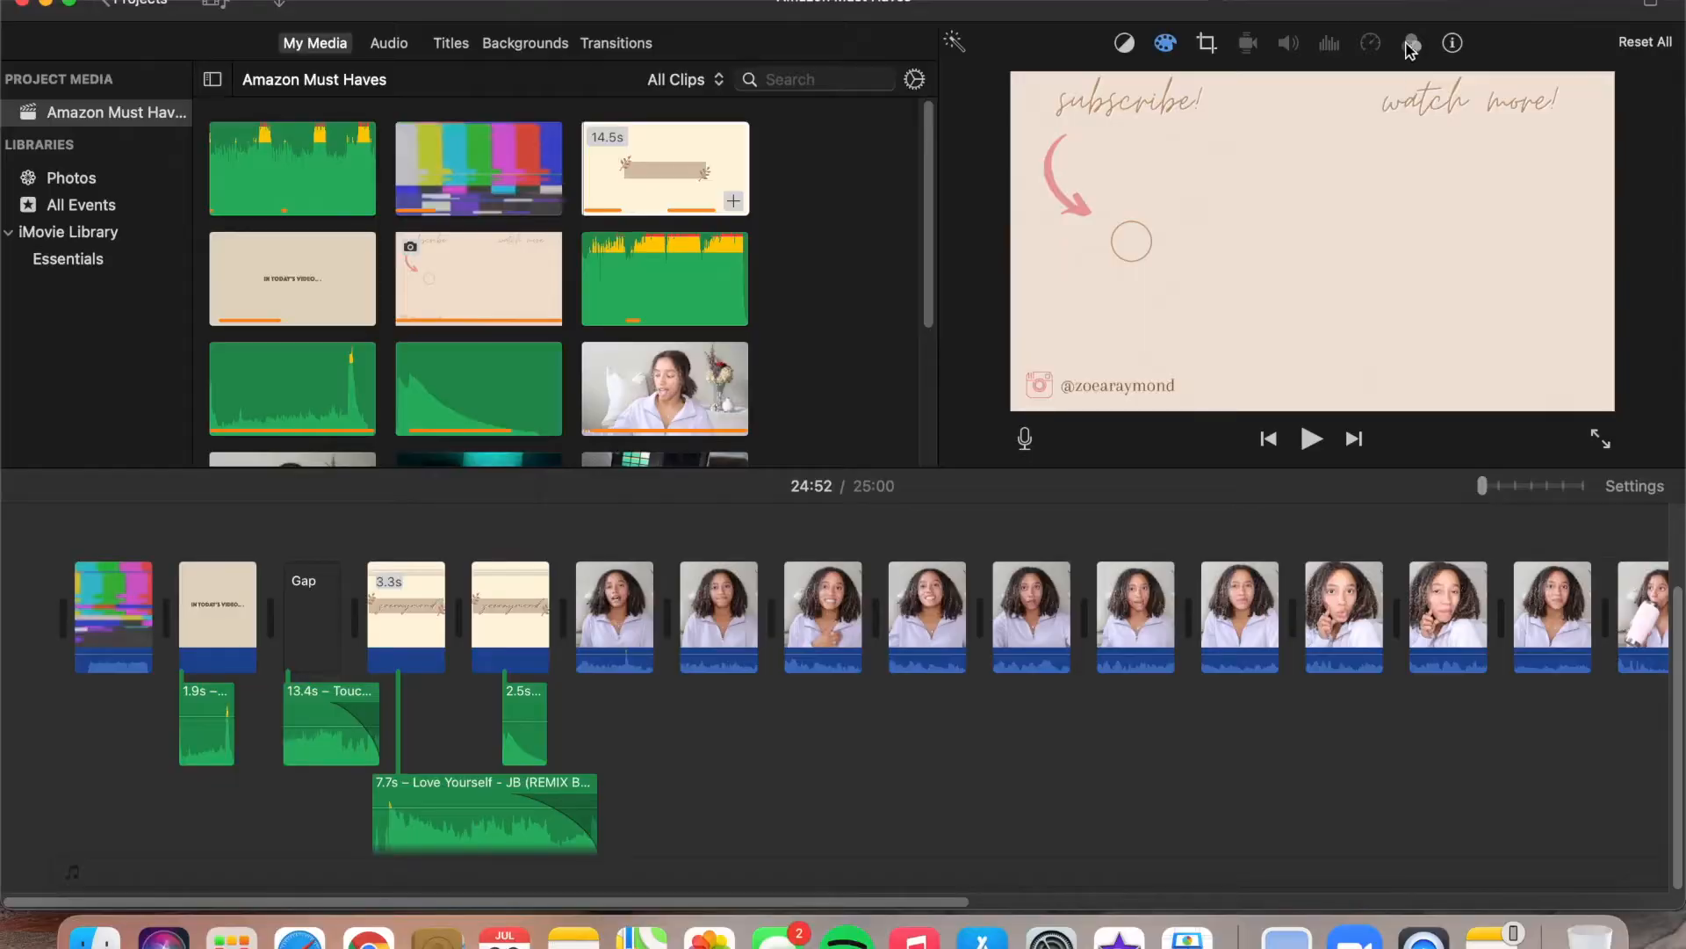
Apply the Shortwave Radio audio effect to the third talking clip after the intro and play it back.
left_click(1412, 44)
left_click(824, 566)
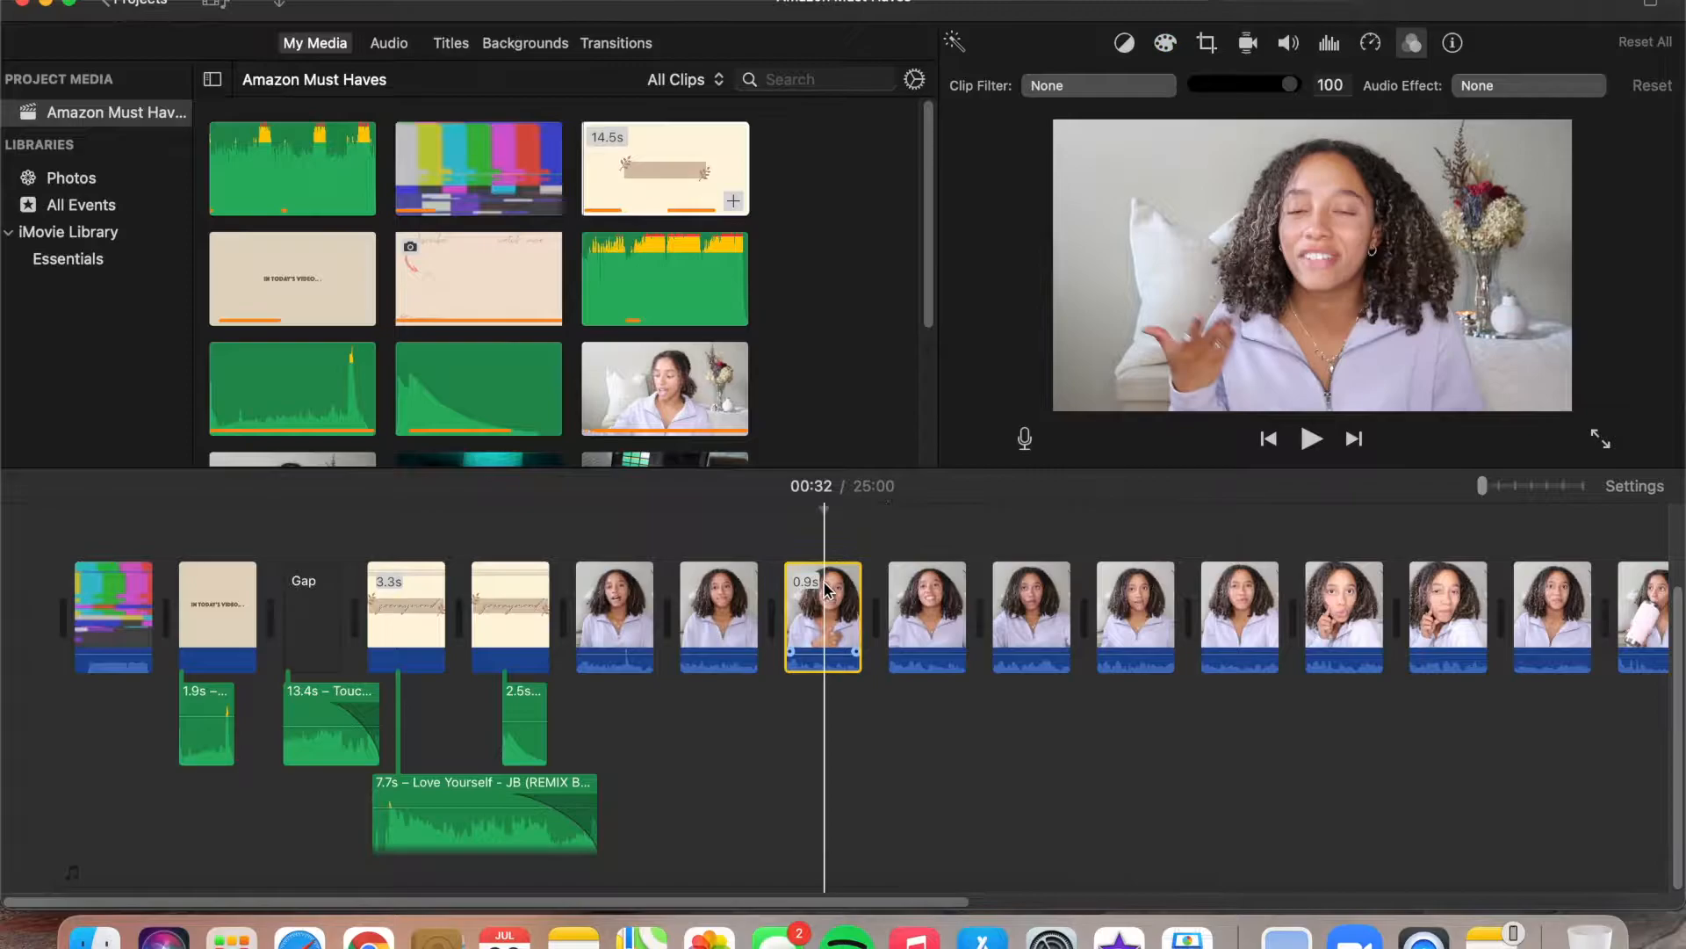
key("space")
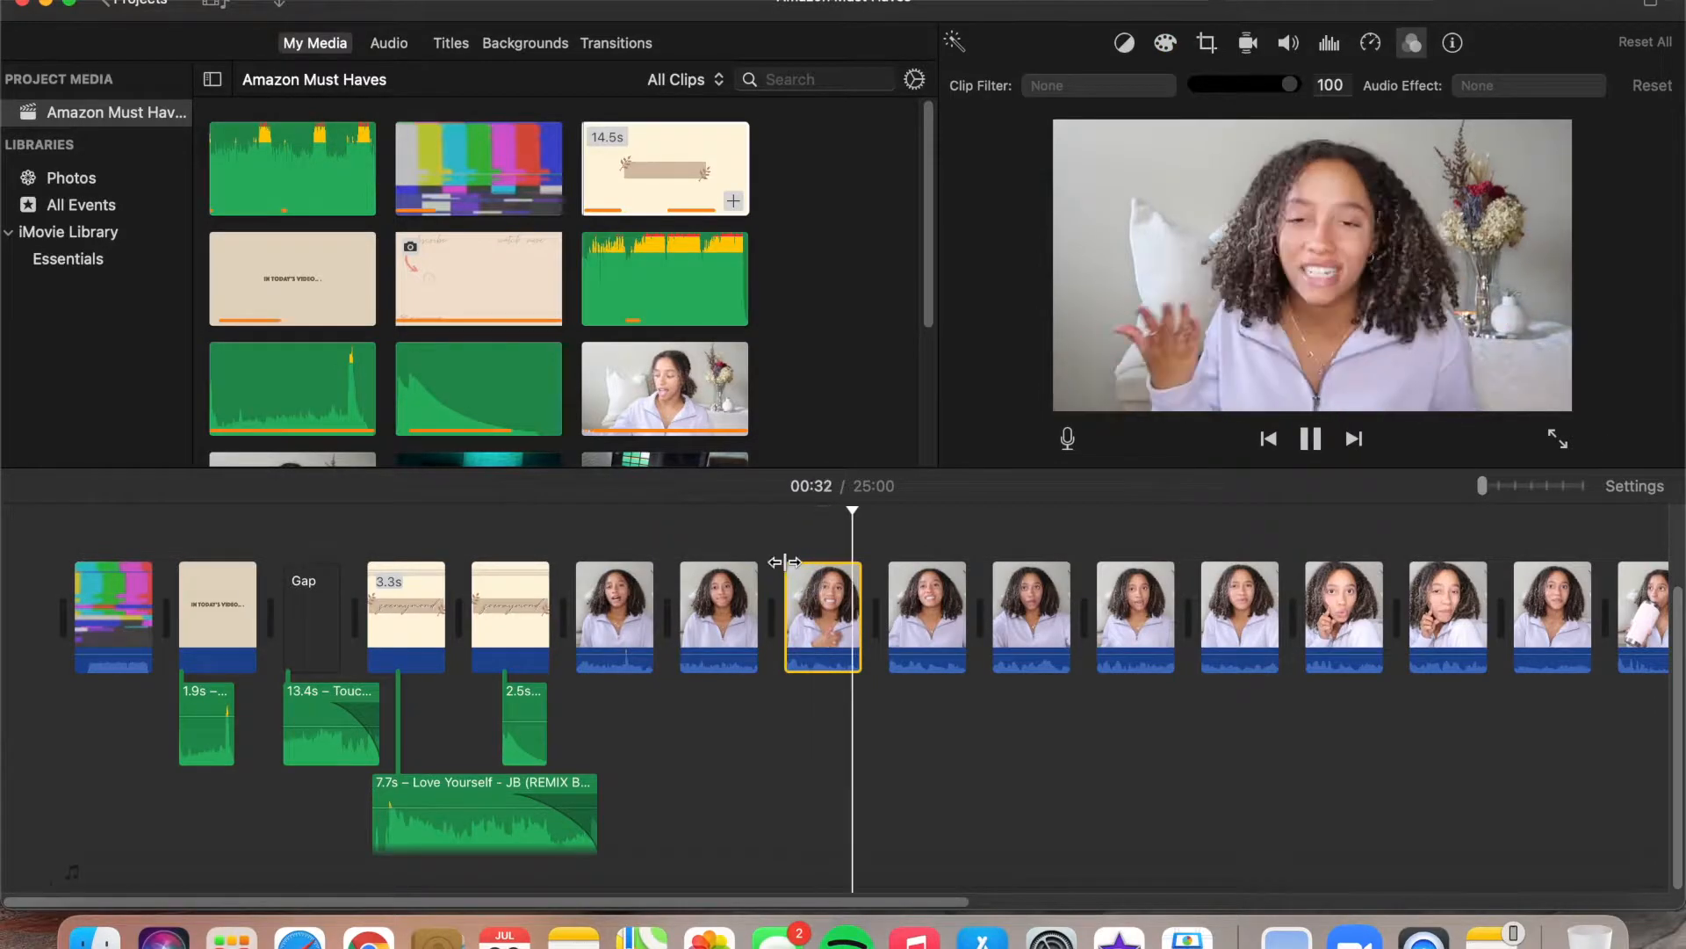
left_click(812, 606)
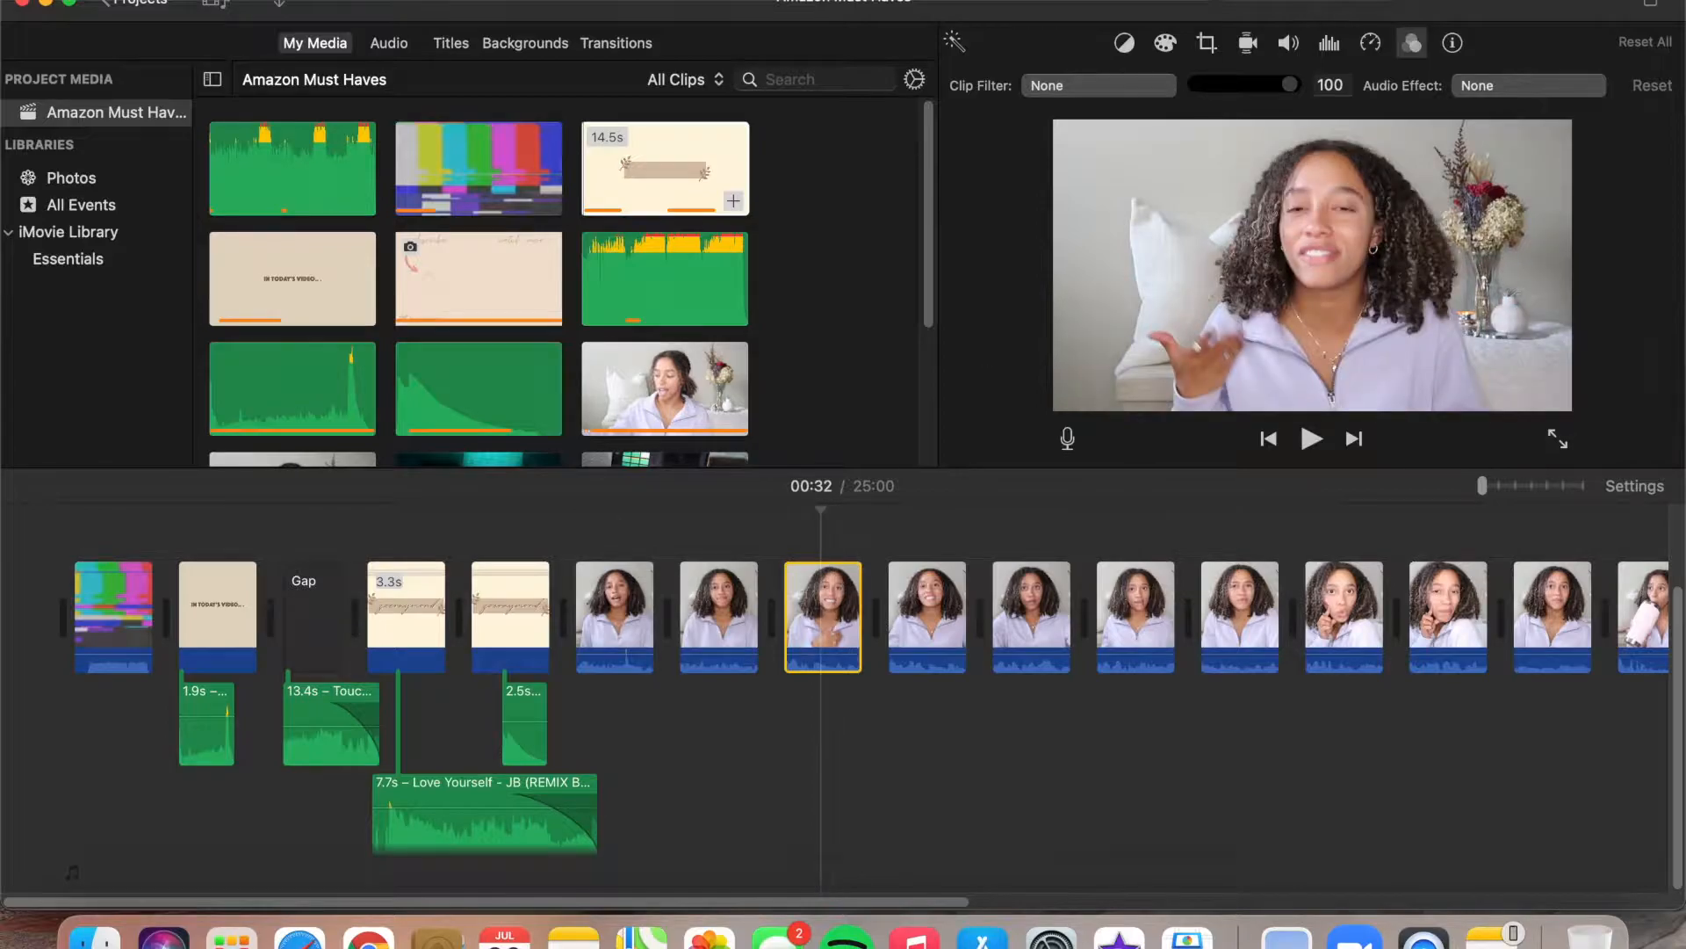
left_click(1483, 88)
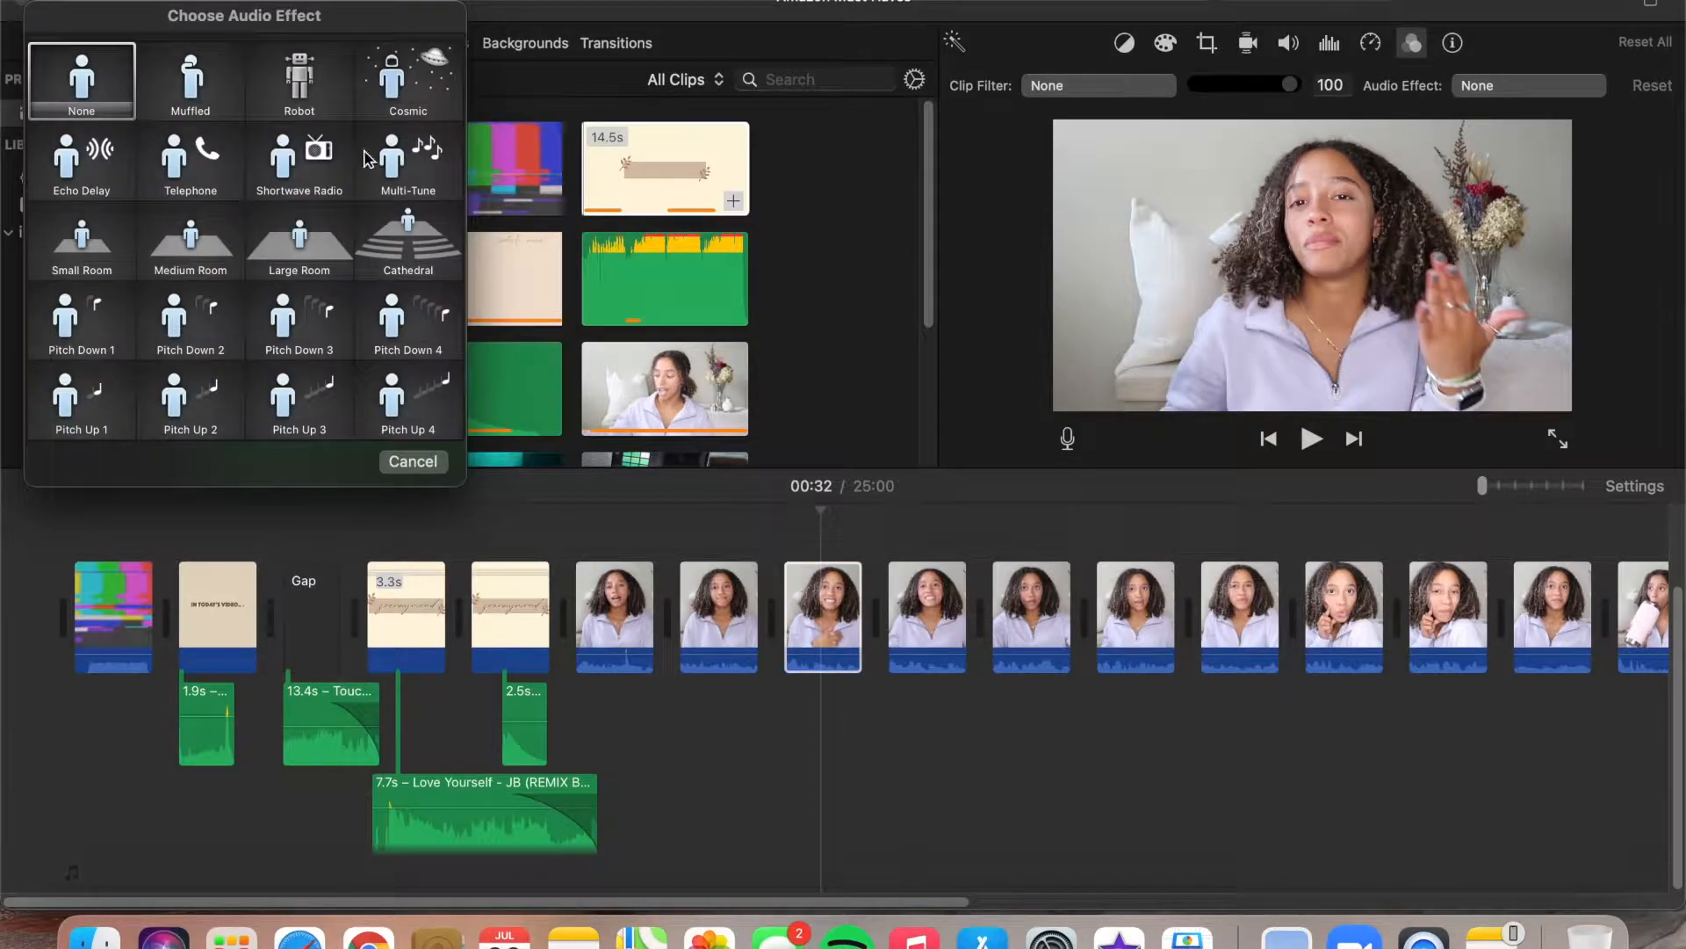
left_click(293, 170)
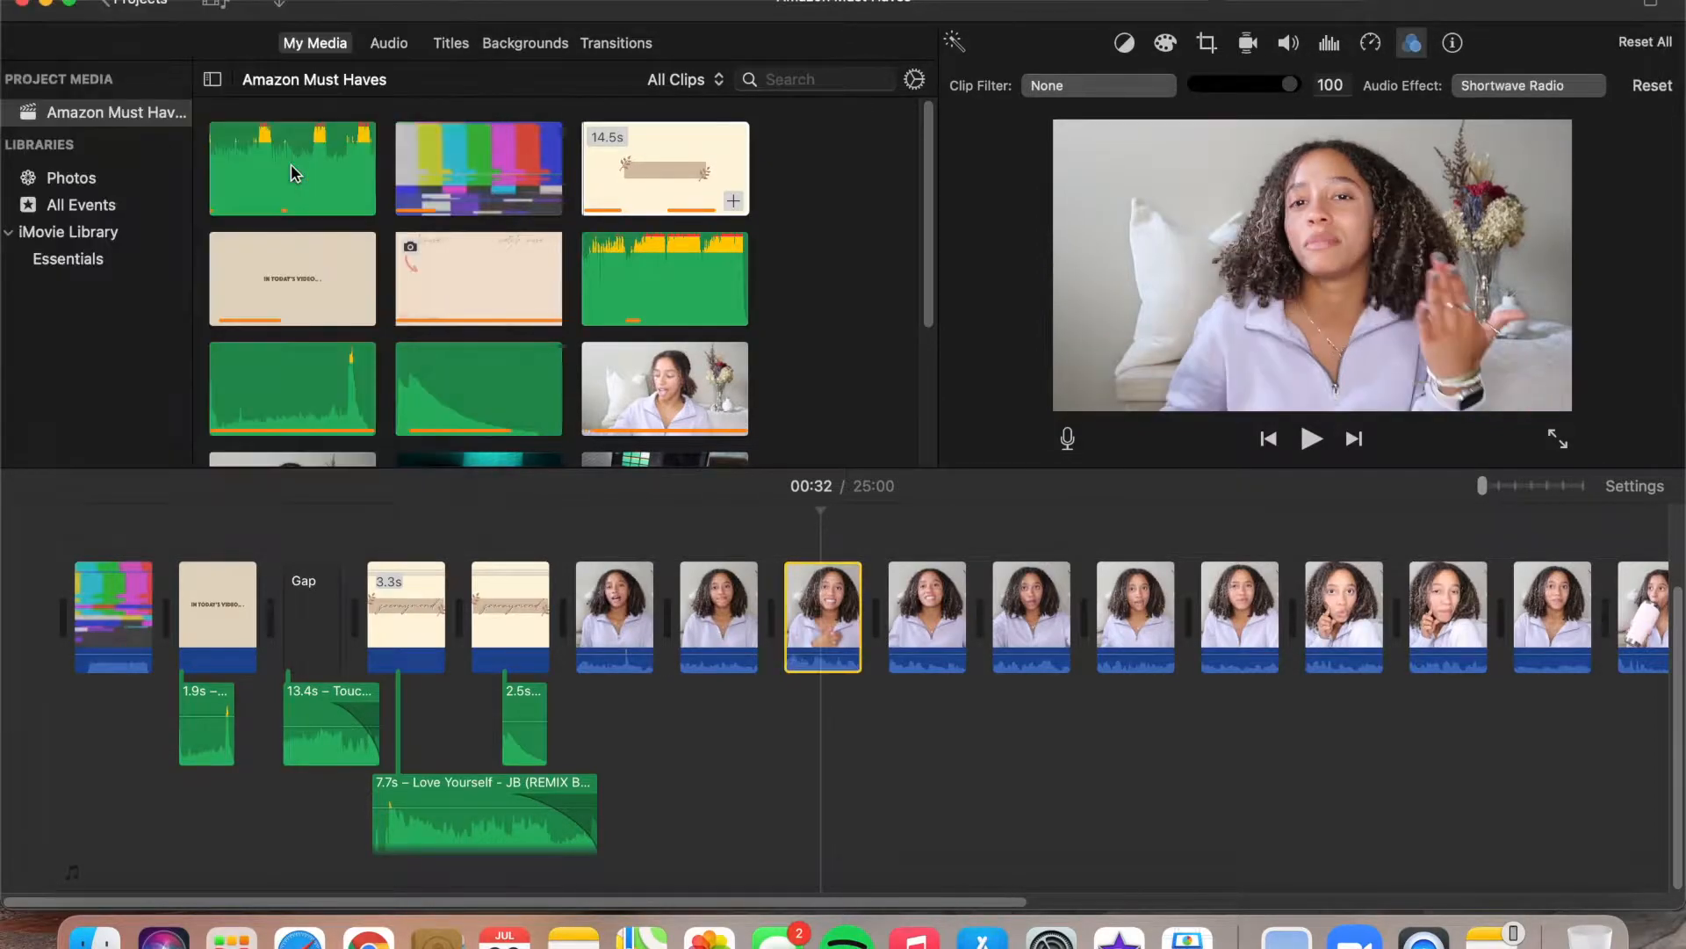
left_click(782, 540)
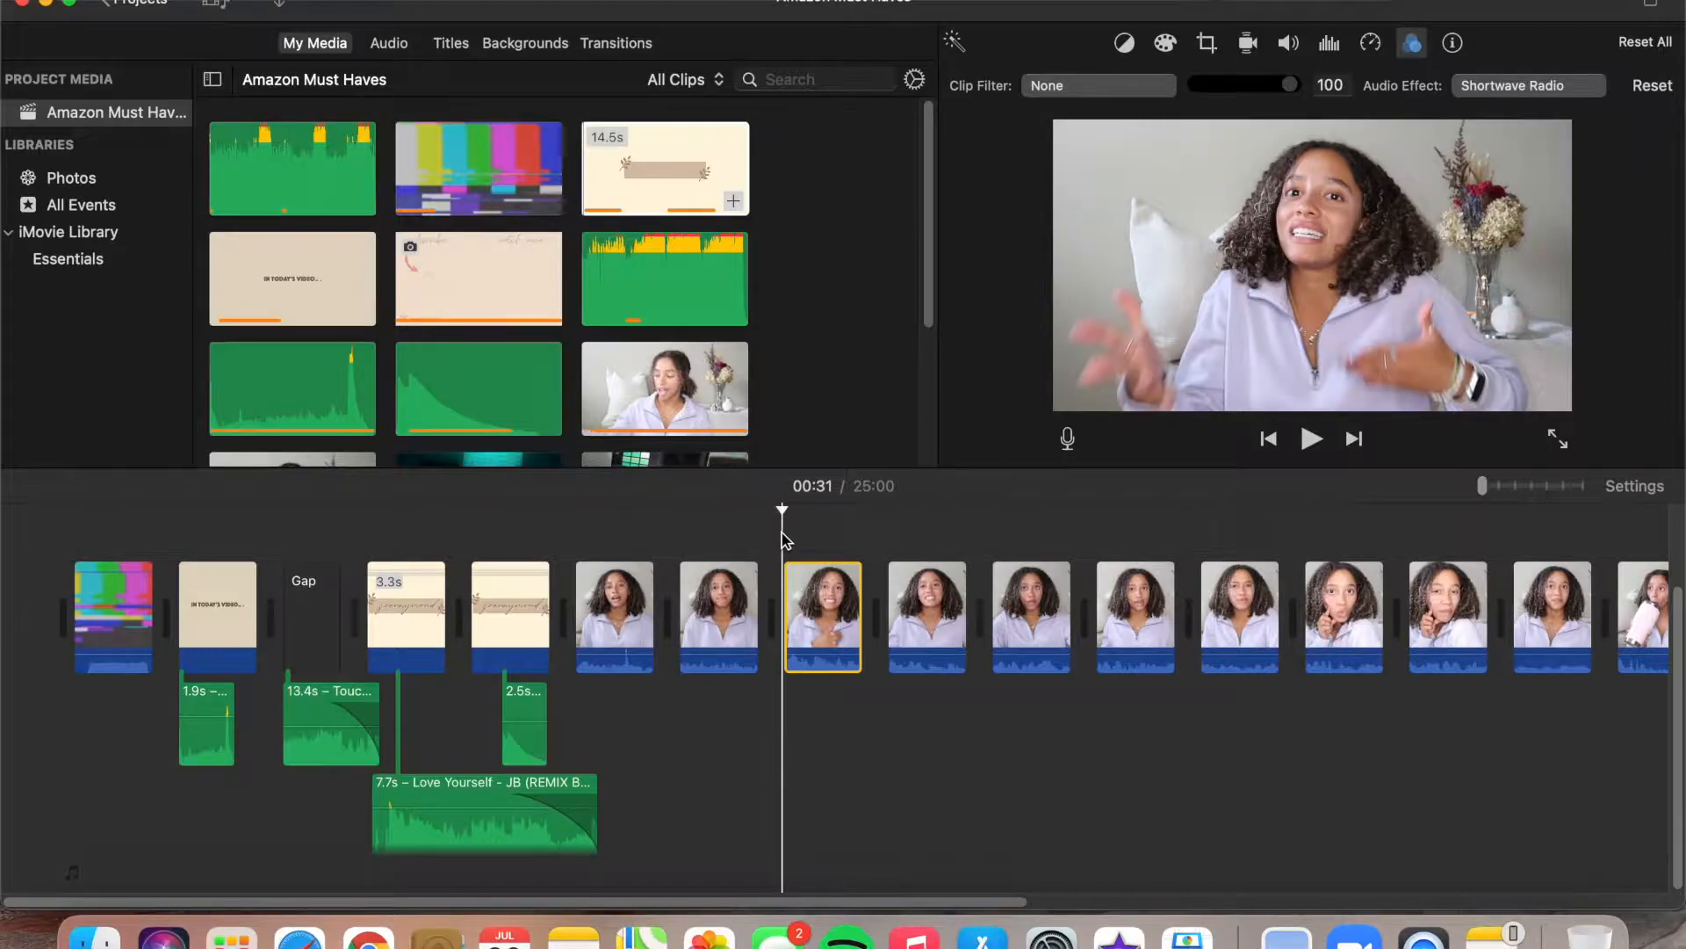
key("space")
key("space")
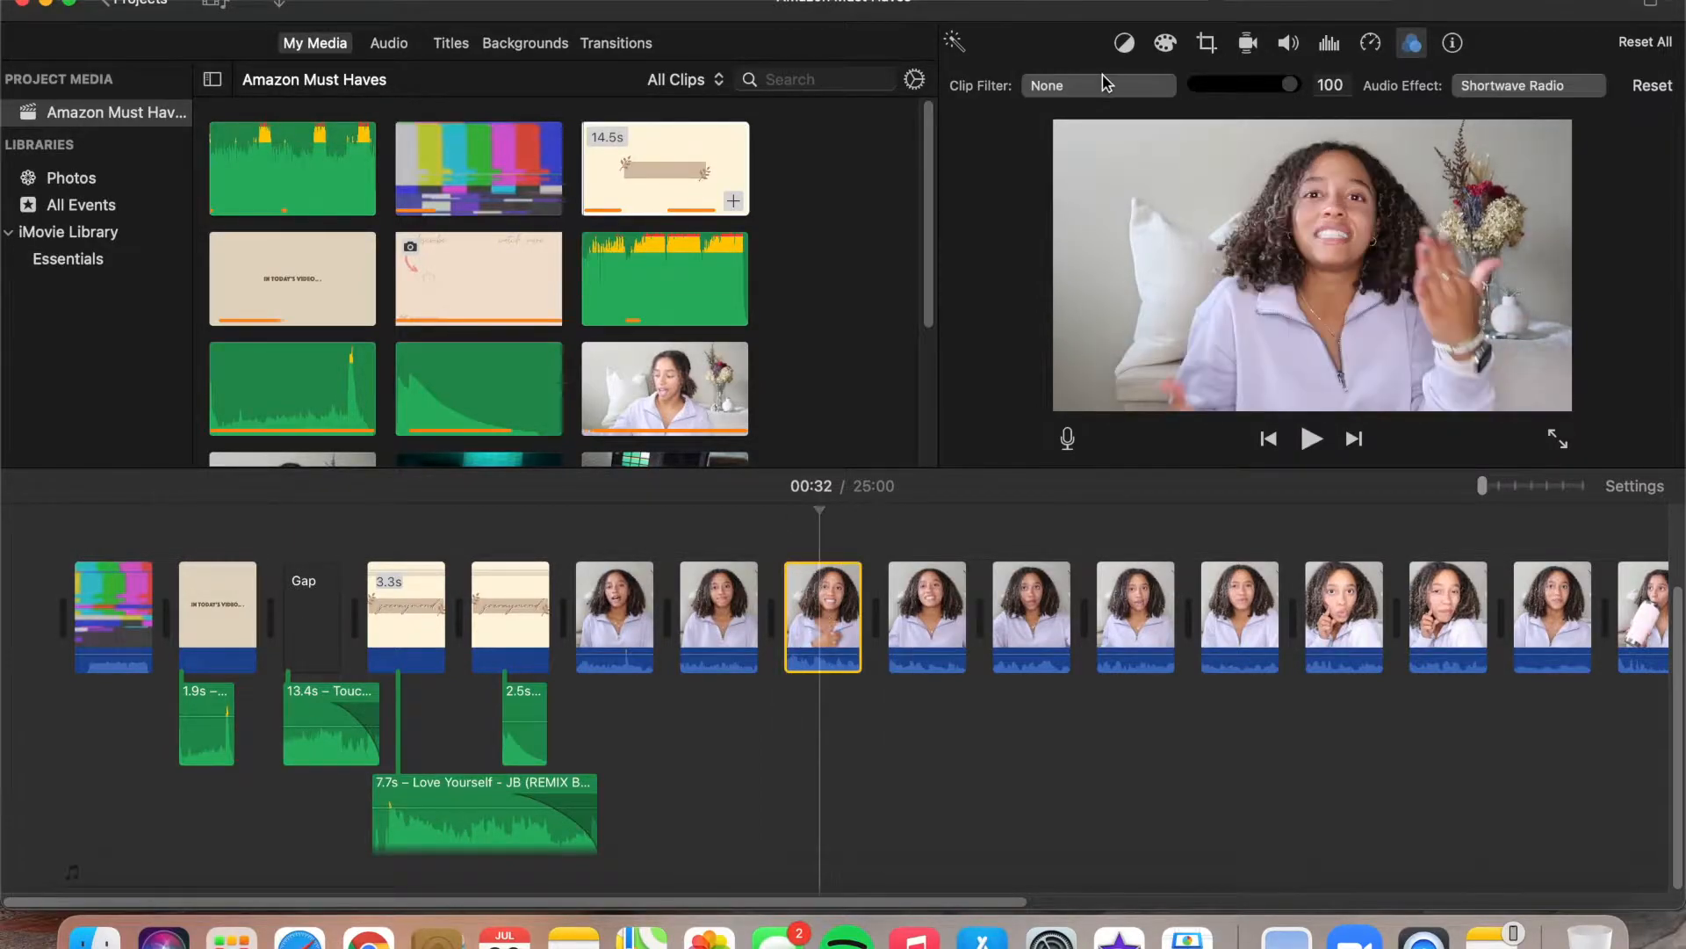
Choose a clip filter for the same talking clip and play it back.
left_click(1105, 84)
left_click(192, 235)
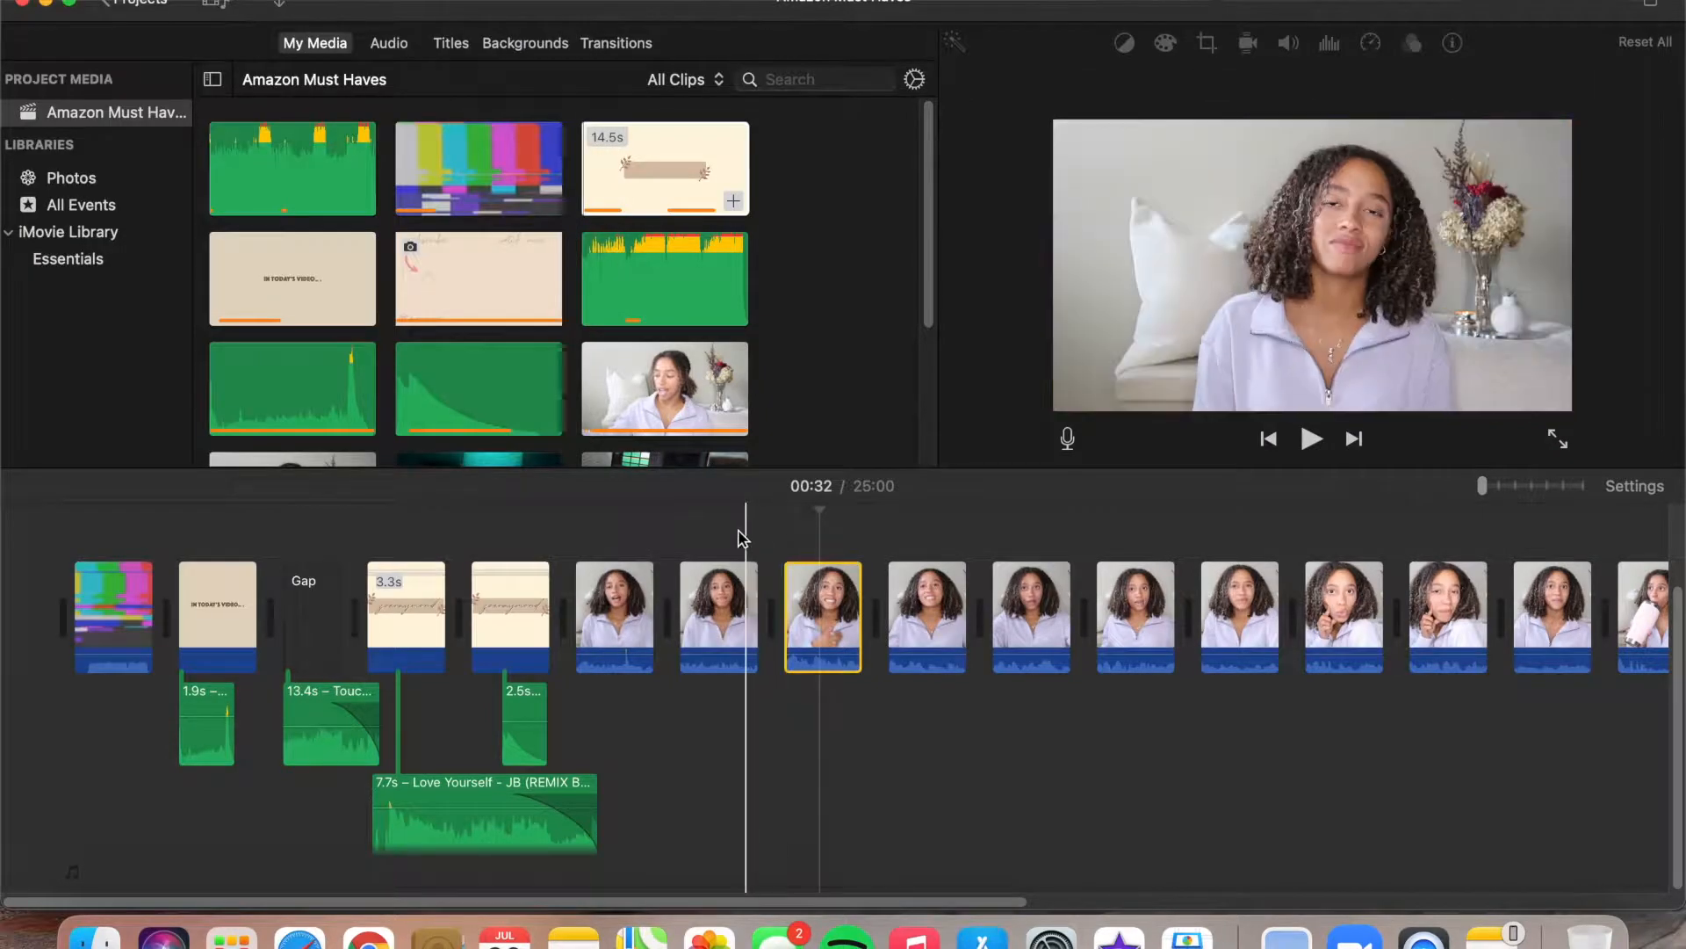
key("space")
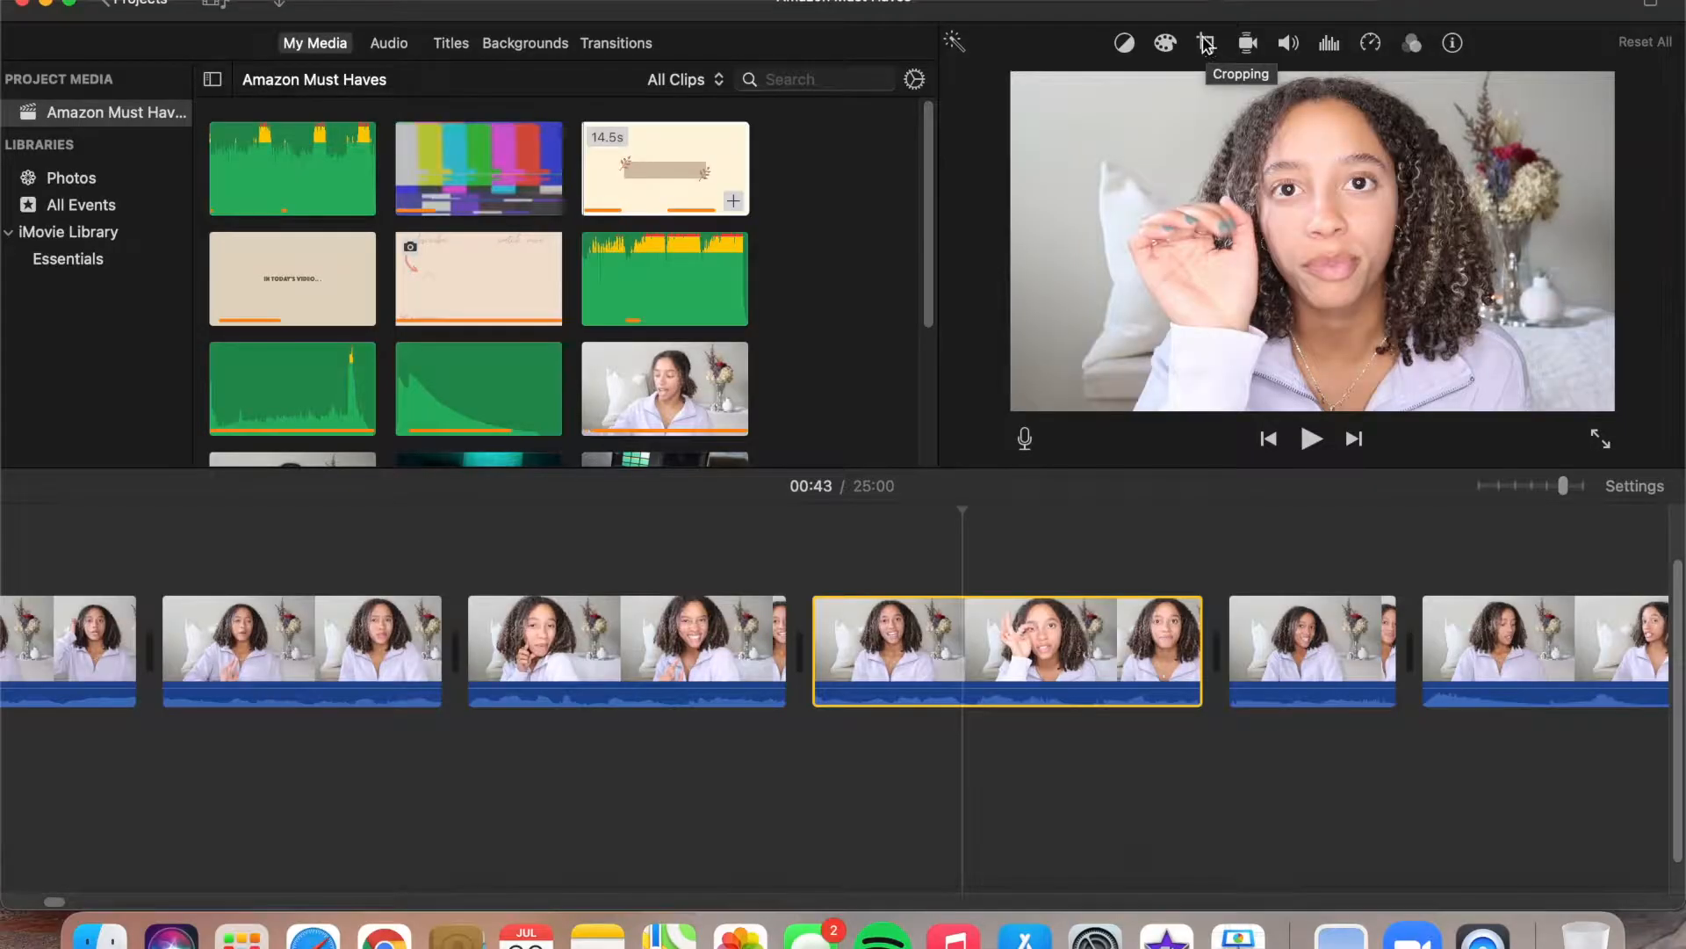
Crop the selected talking clip to fill the frame with a closer view of the speaker's face and play it back.
left_click(1209, 44)
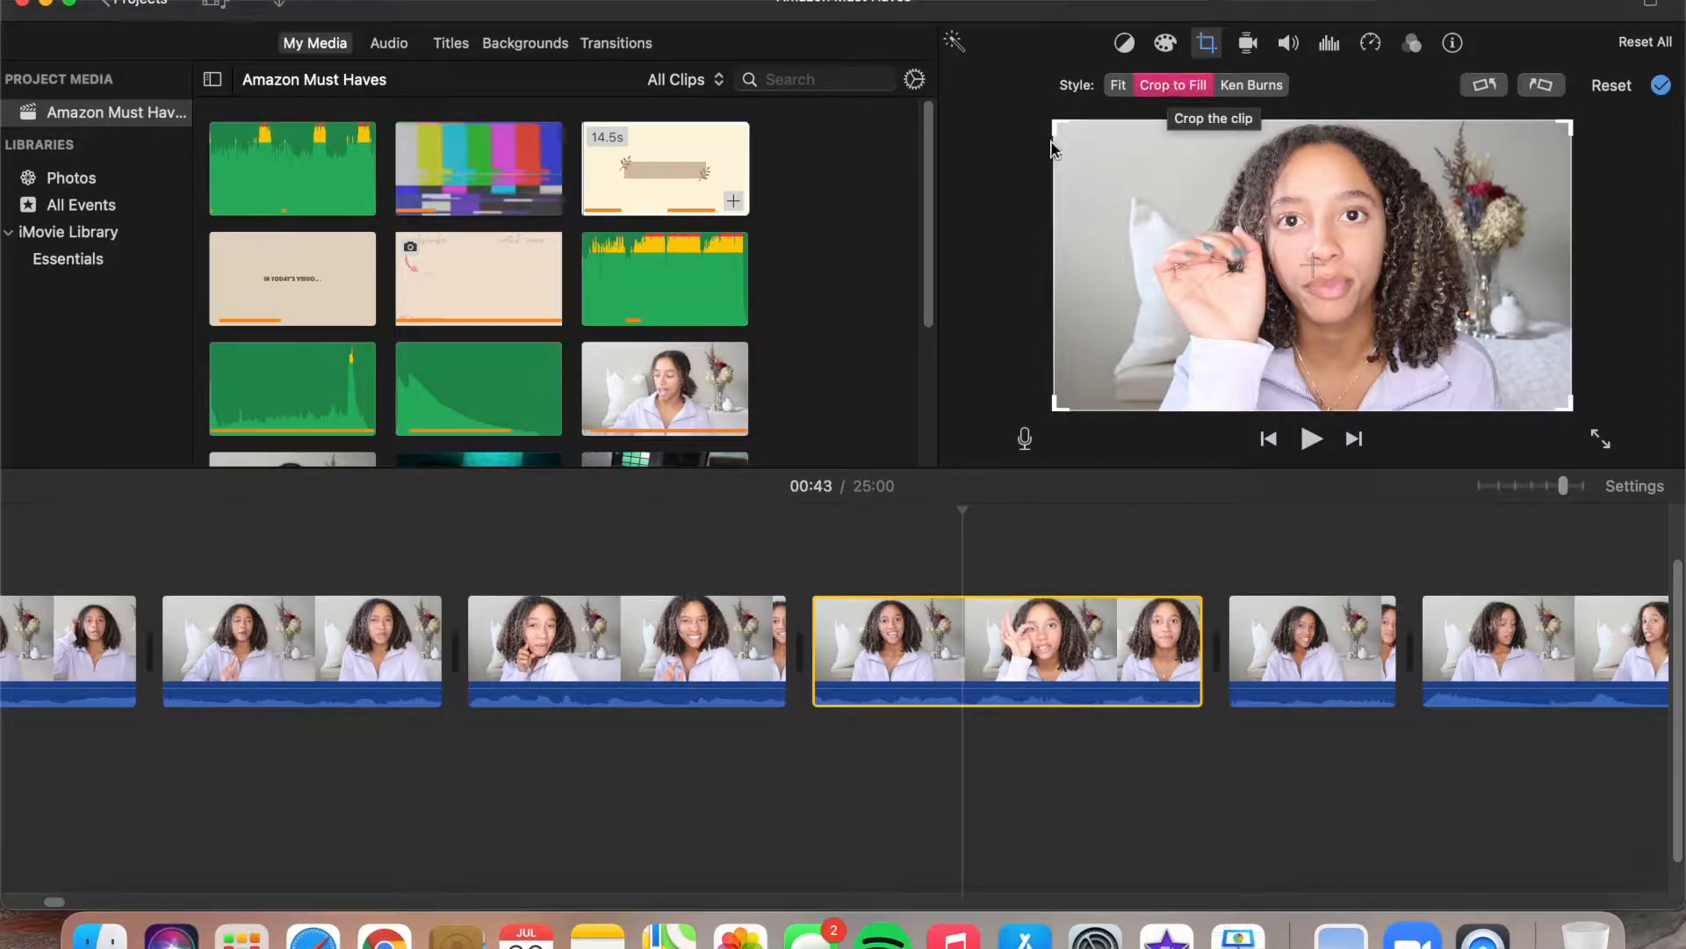
left_click_drag(1211, 227, 1164, 221)
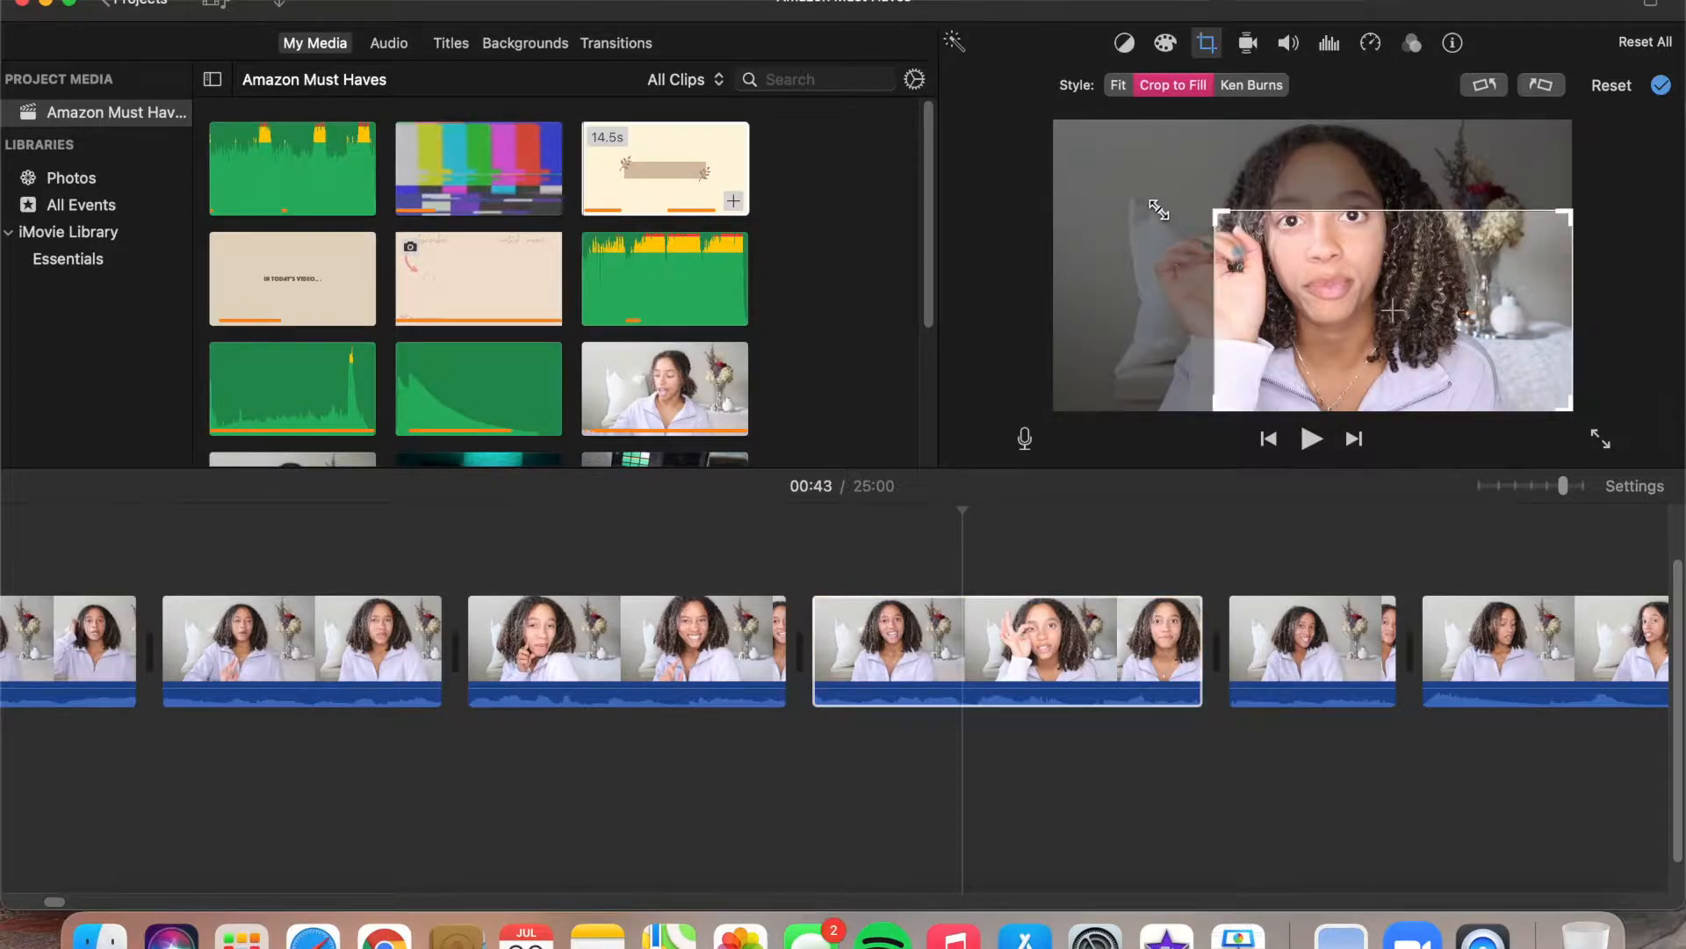
left_click(749, 548)
key("space")
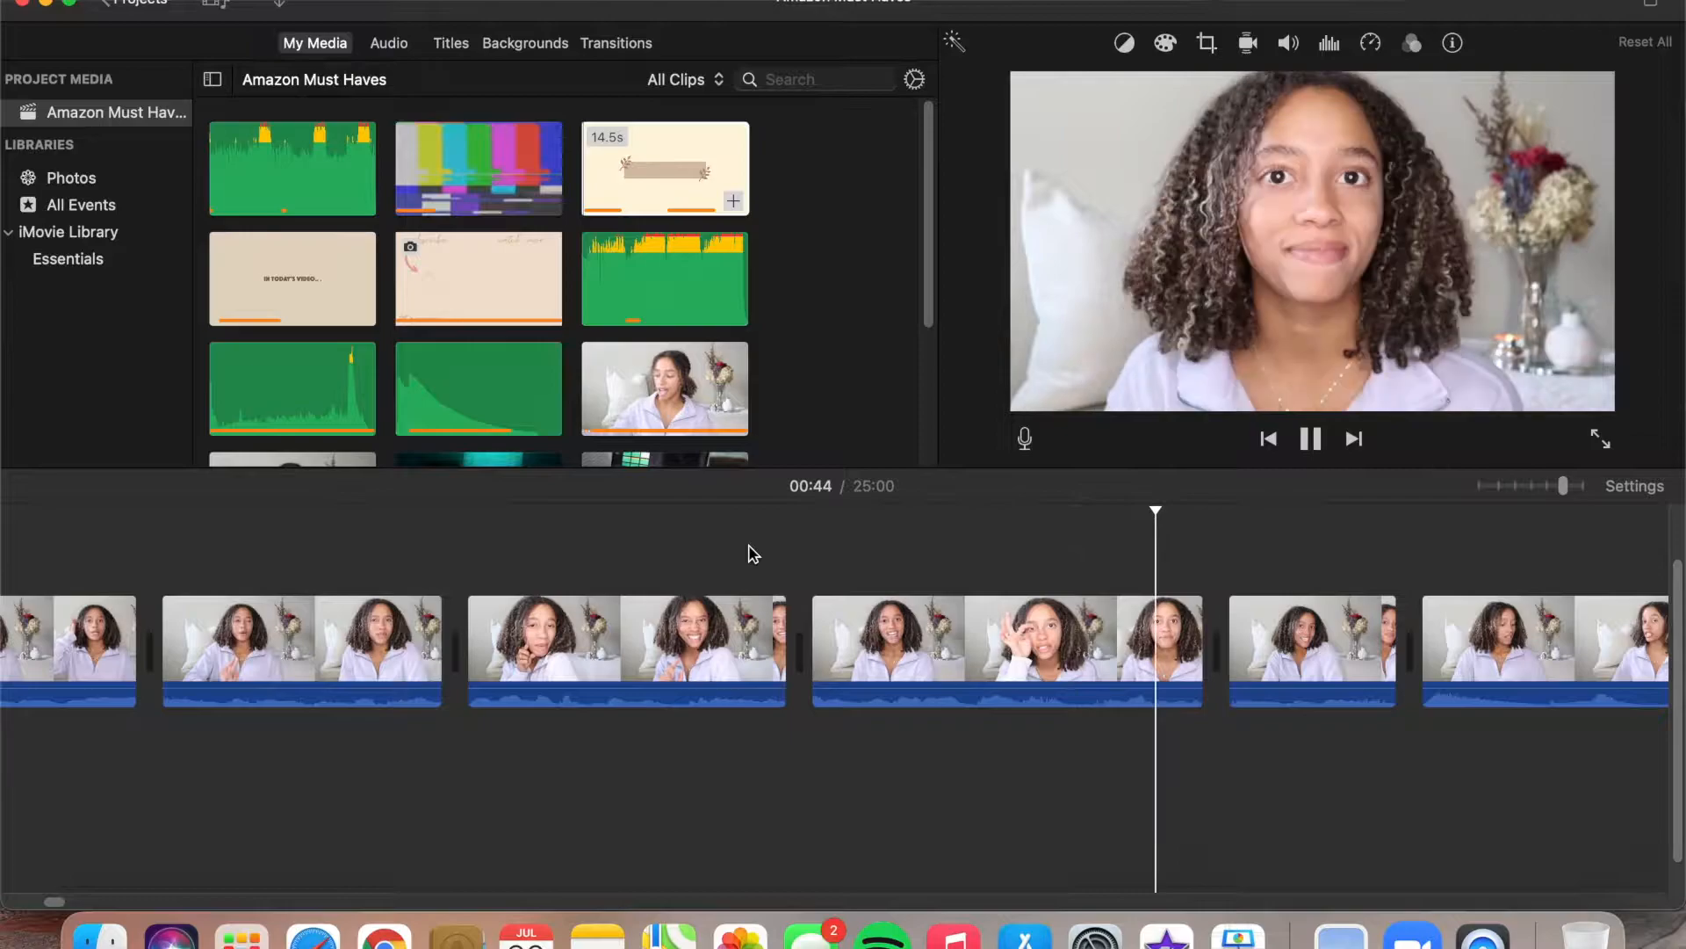
Try the Ken Burns style on the same talking clip, set its cropping to Fit and play it back.
left_click(904, 646)
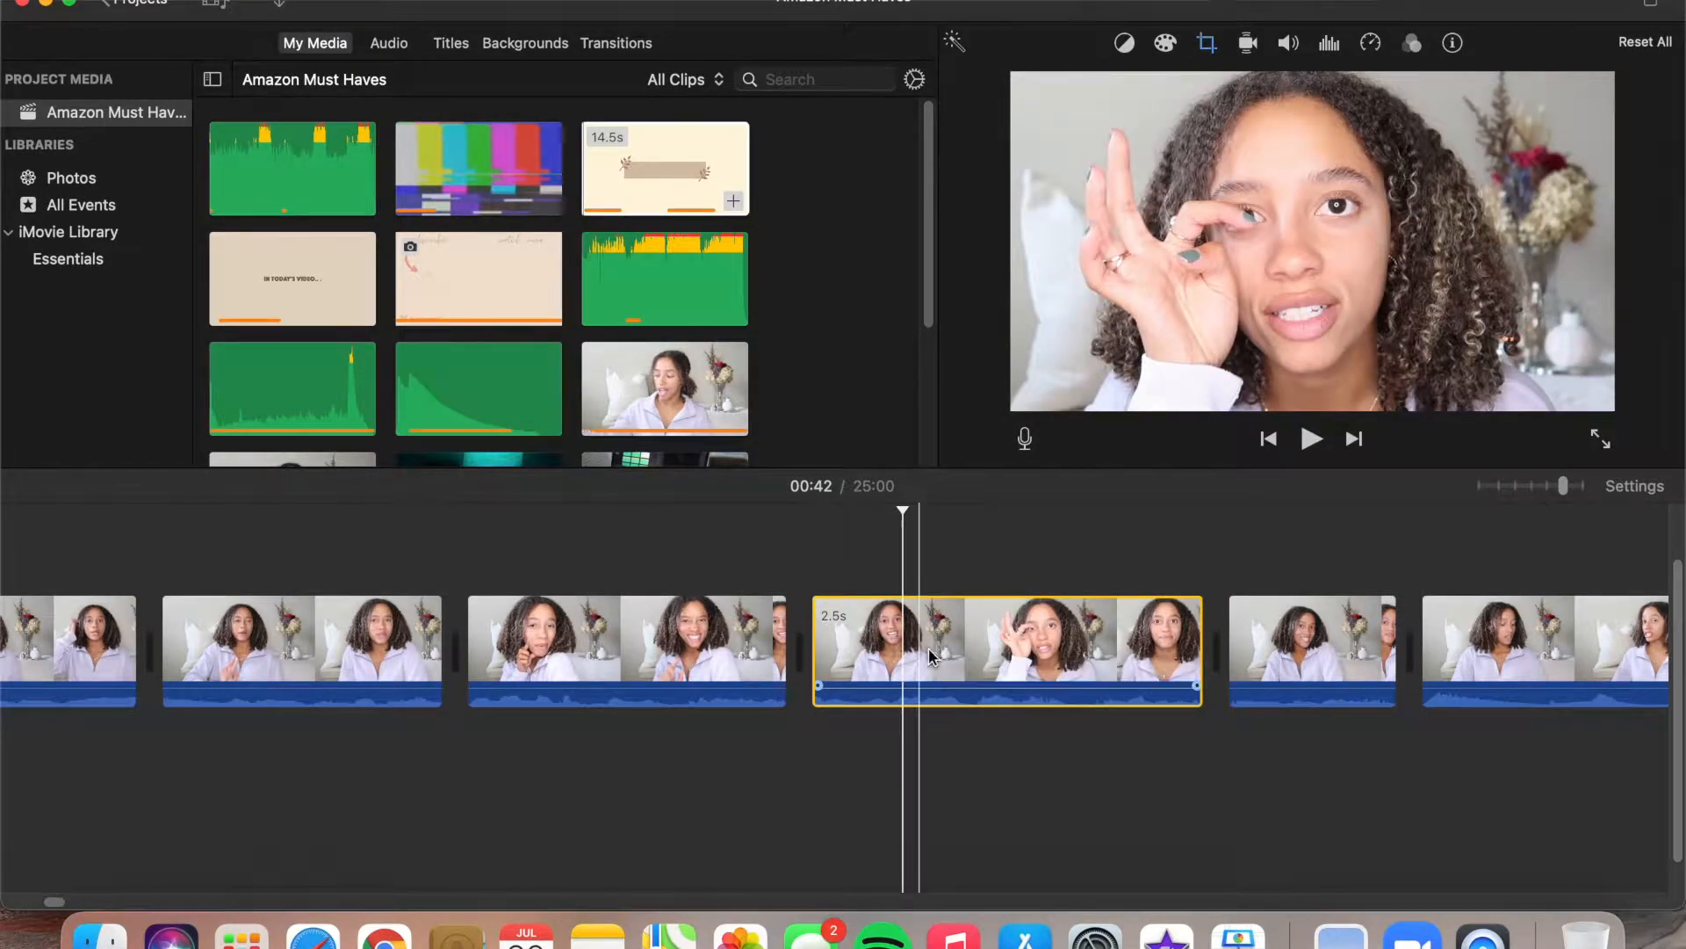
left_click(938, 654)
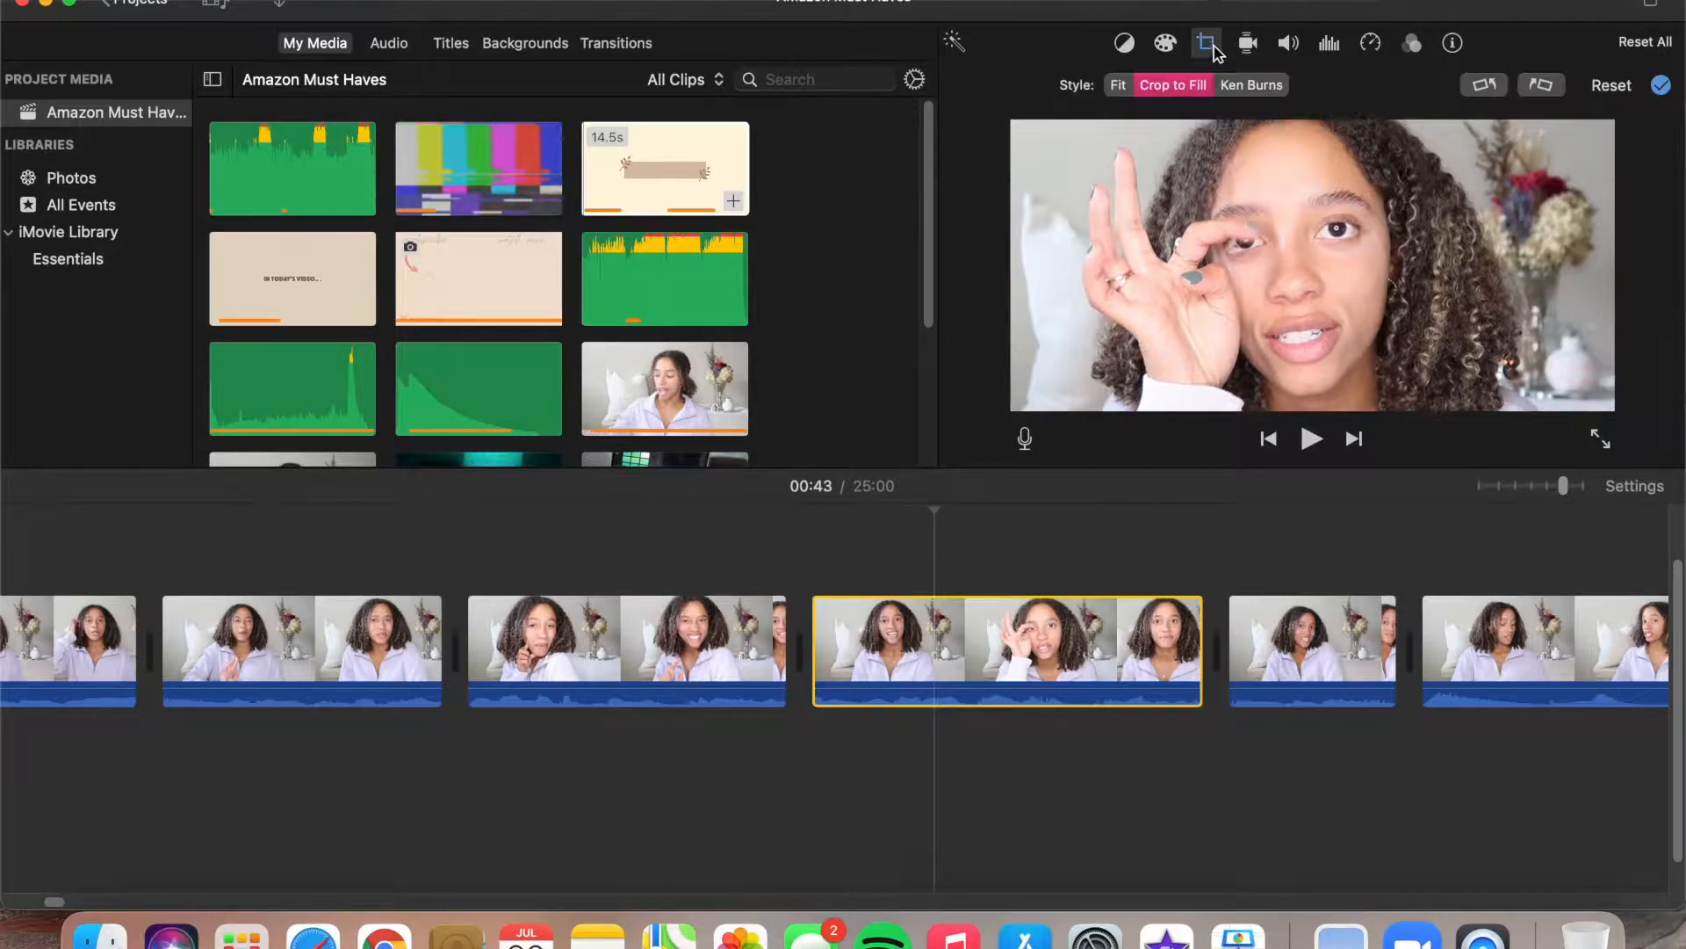
left_click(1244, 88)
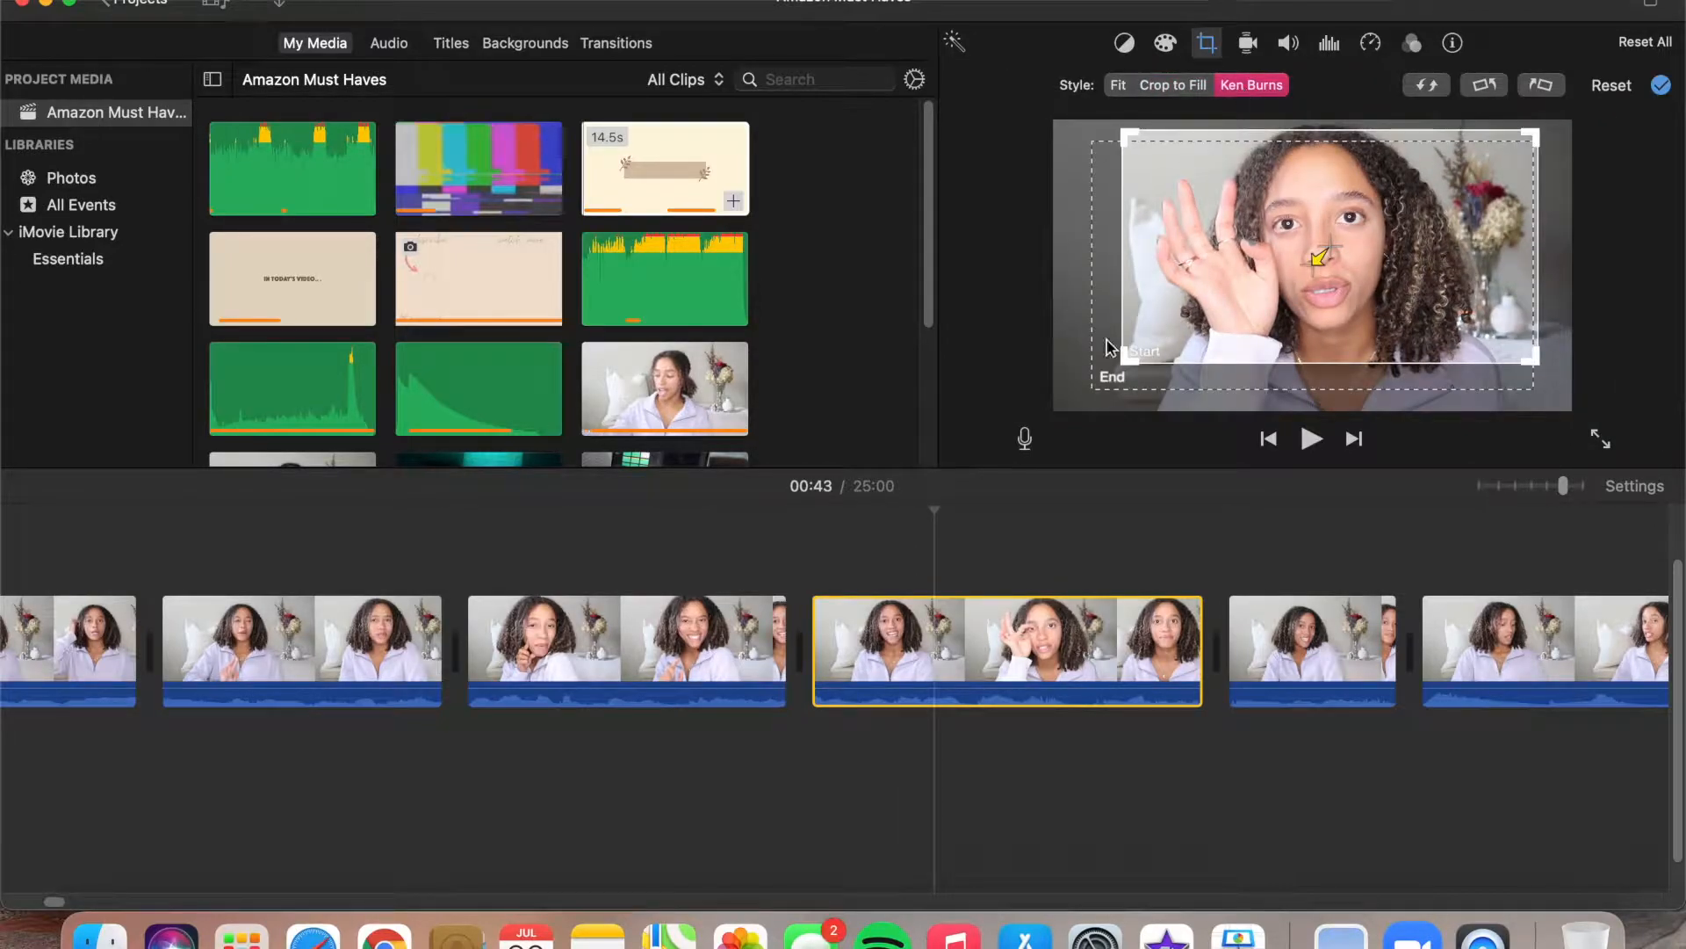
left_click(1116, 89)
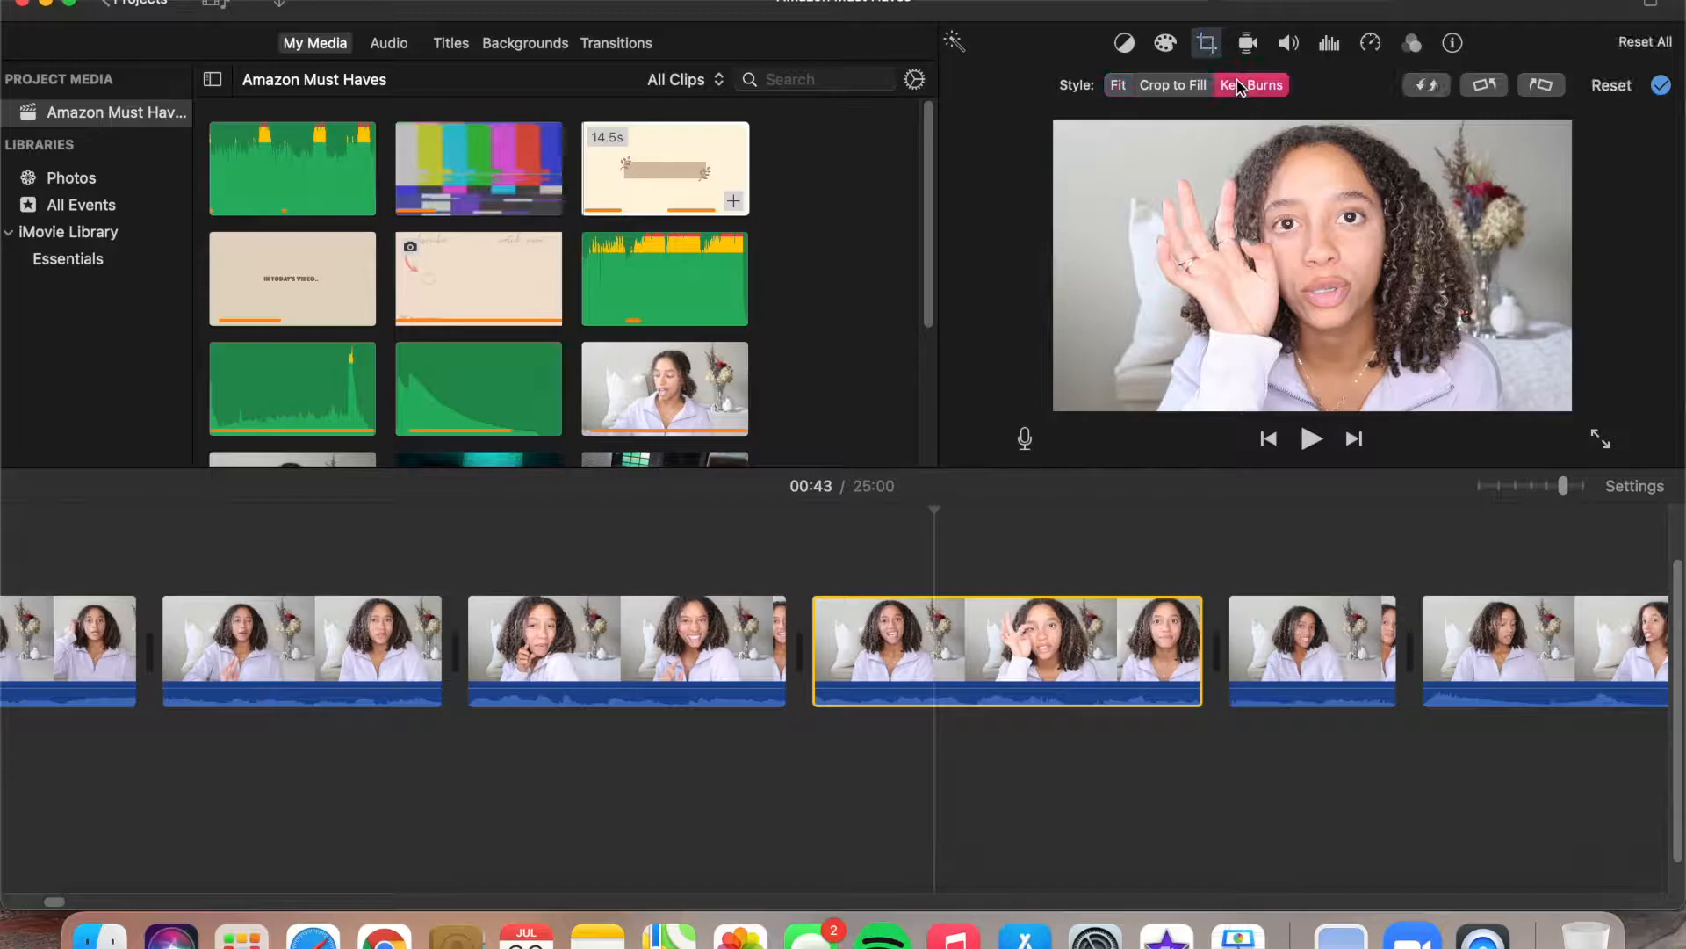
left_click(1661, 85)
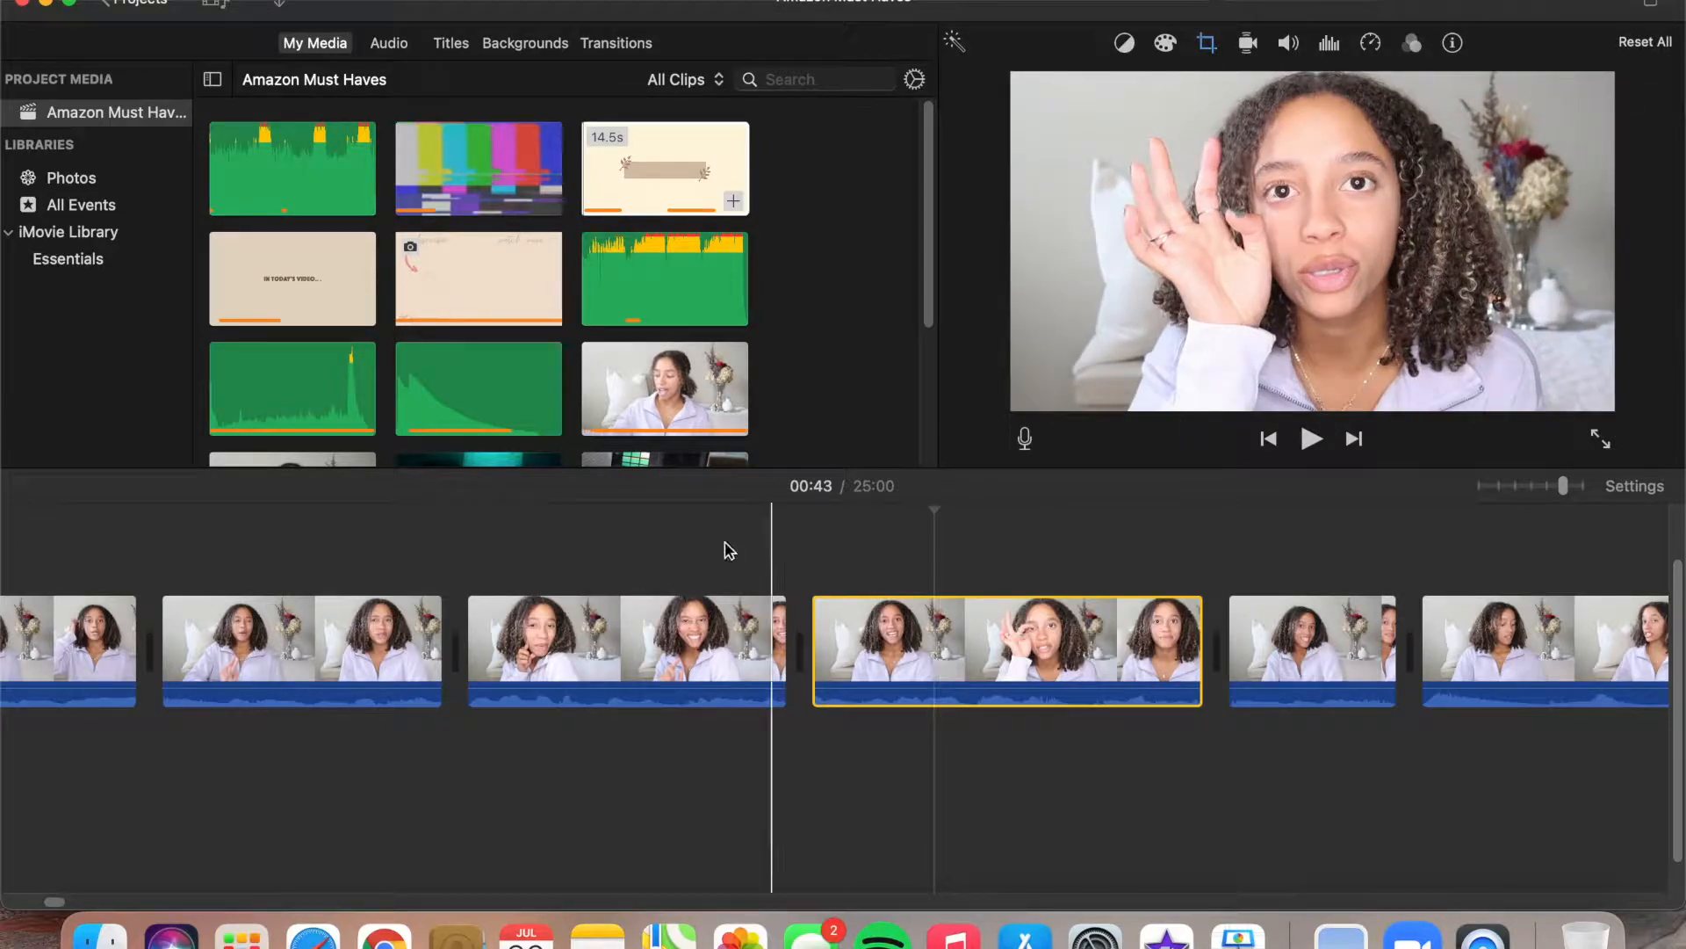
left_click(714, 544)
key("space")
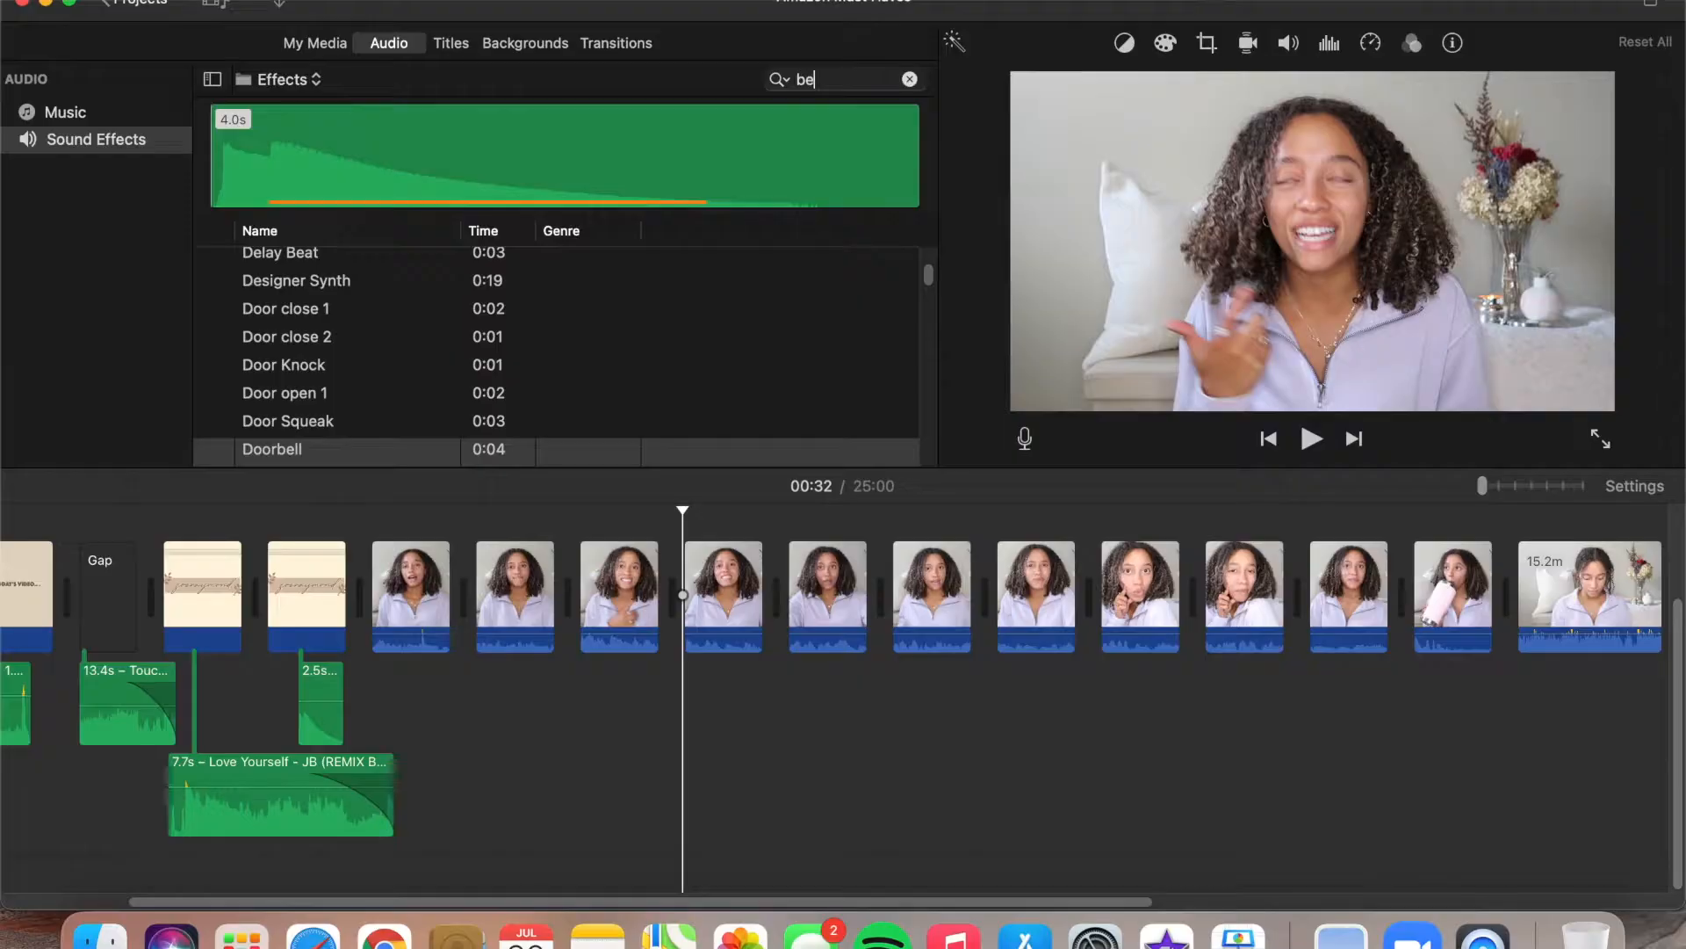
Search the sound effects for "bell tr", attach Bell Transition at the start of the fourth talking clip and play it back.
type("ll tr")
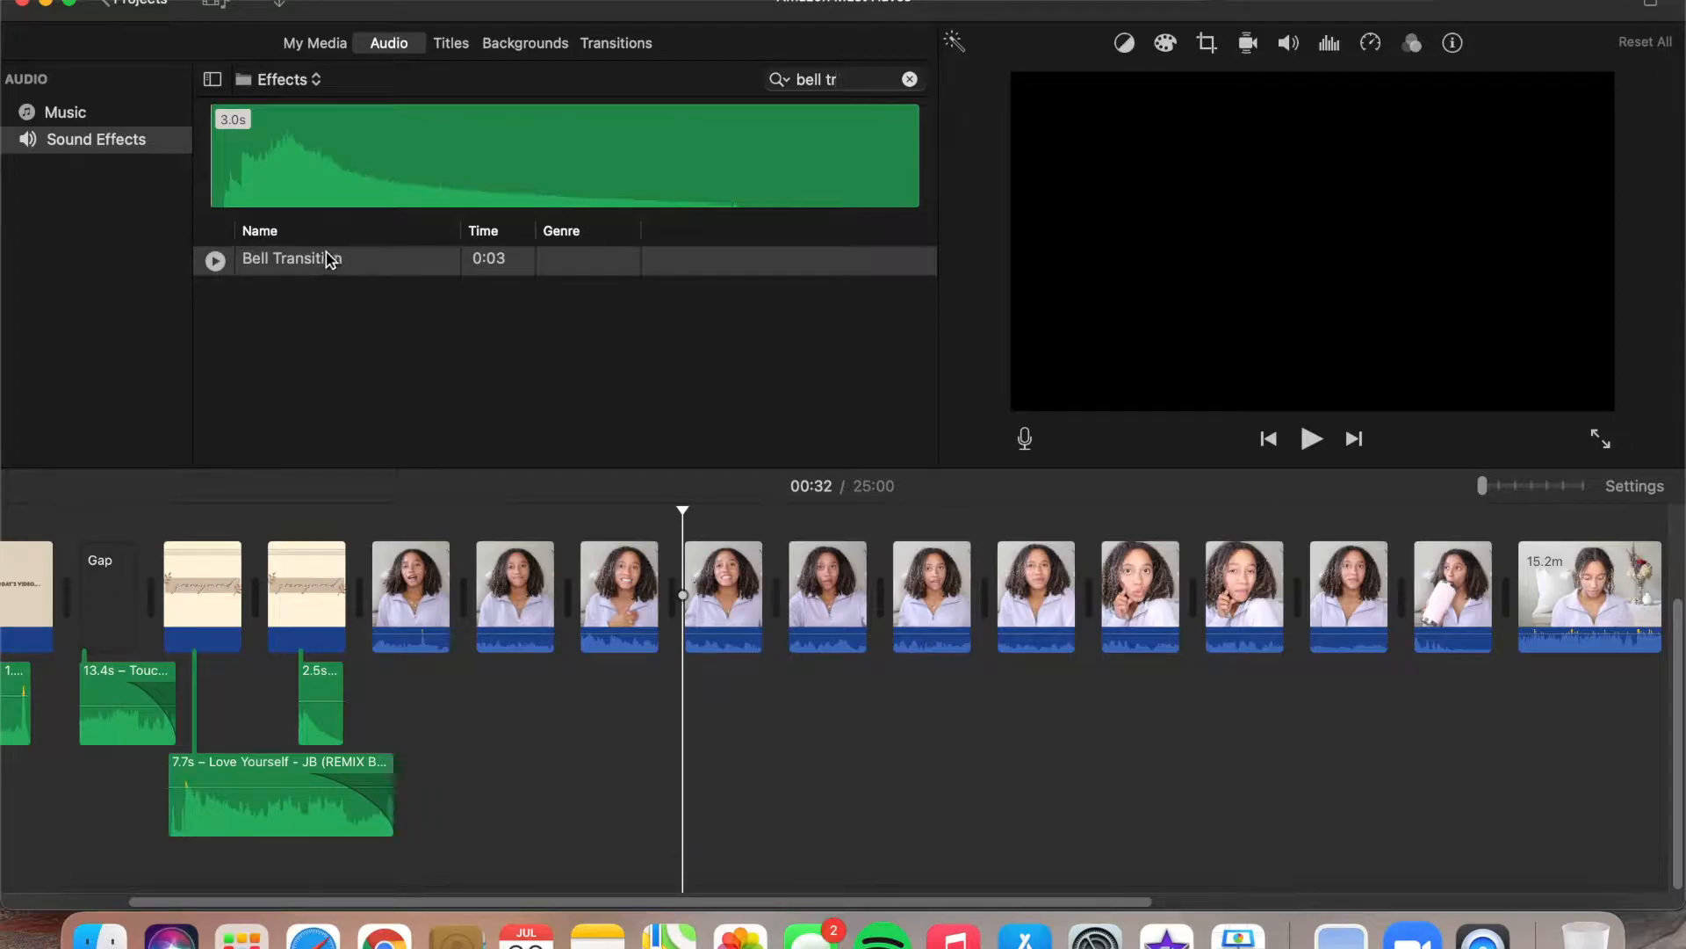
left_click_drag(327, 259, 687, 699)
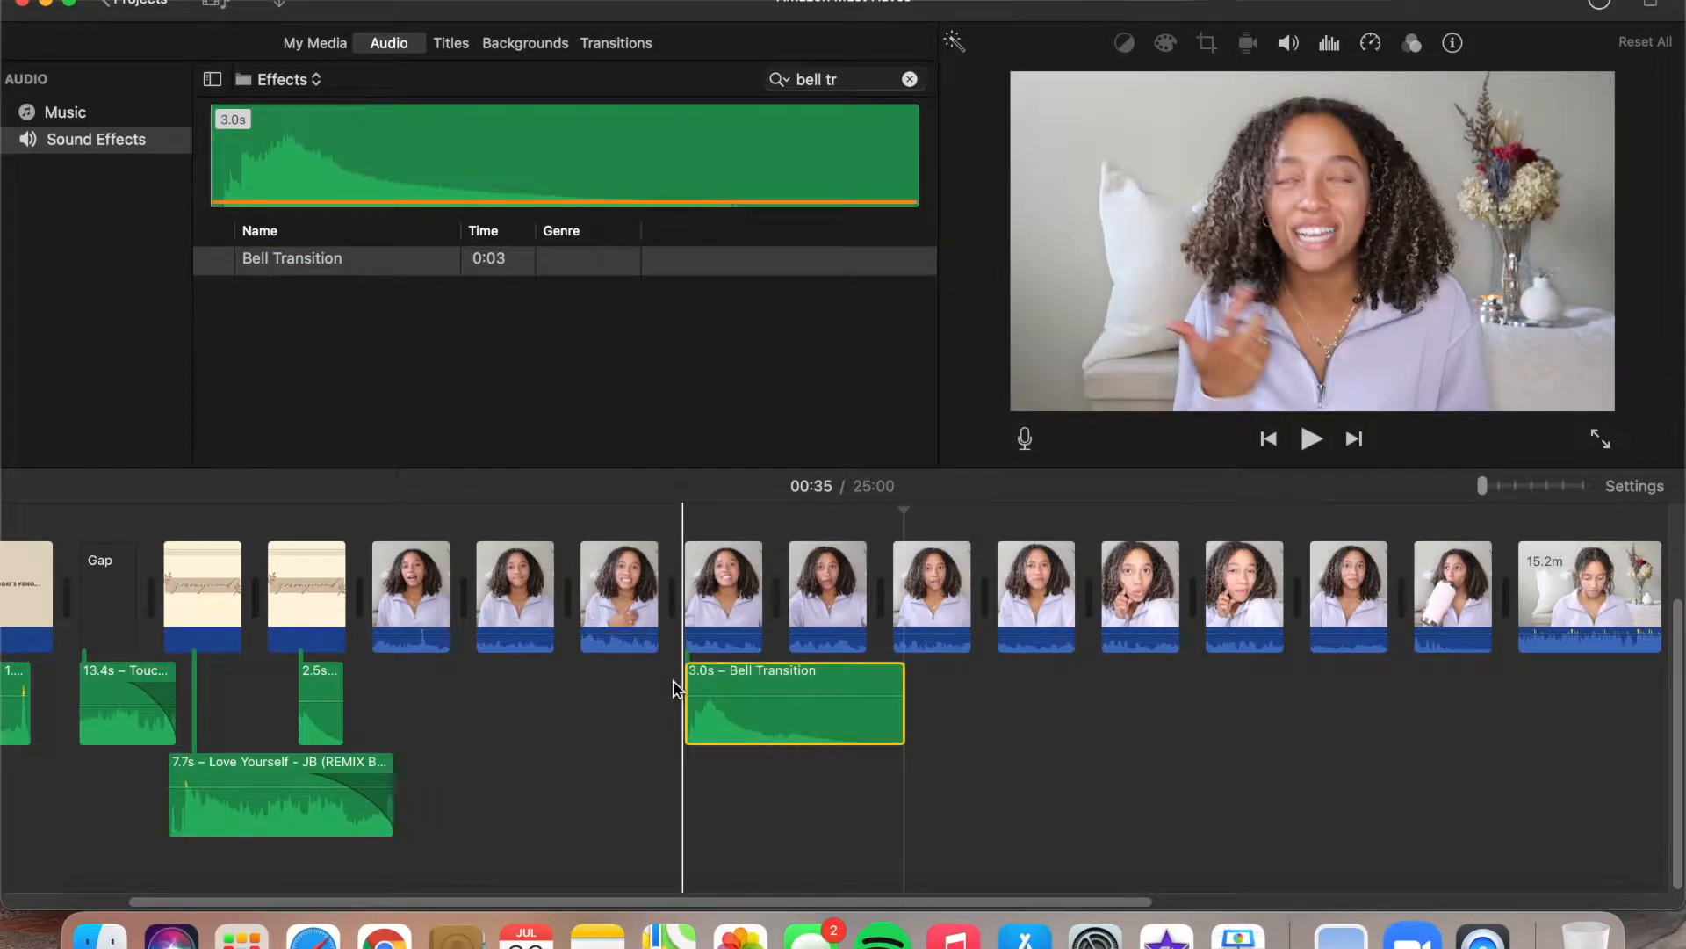
key("space")
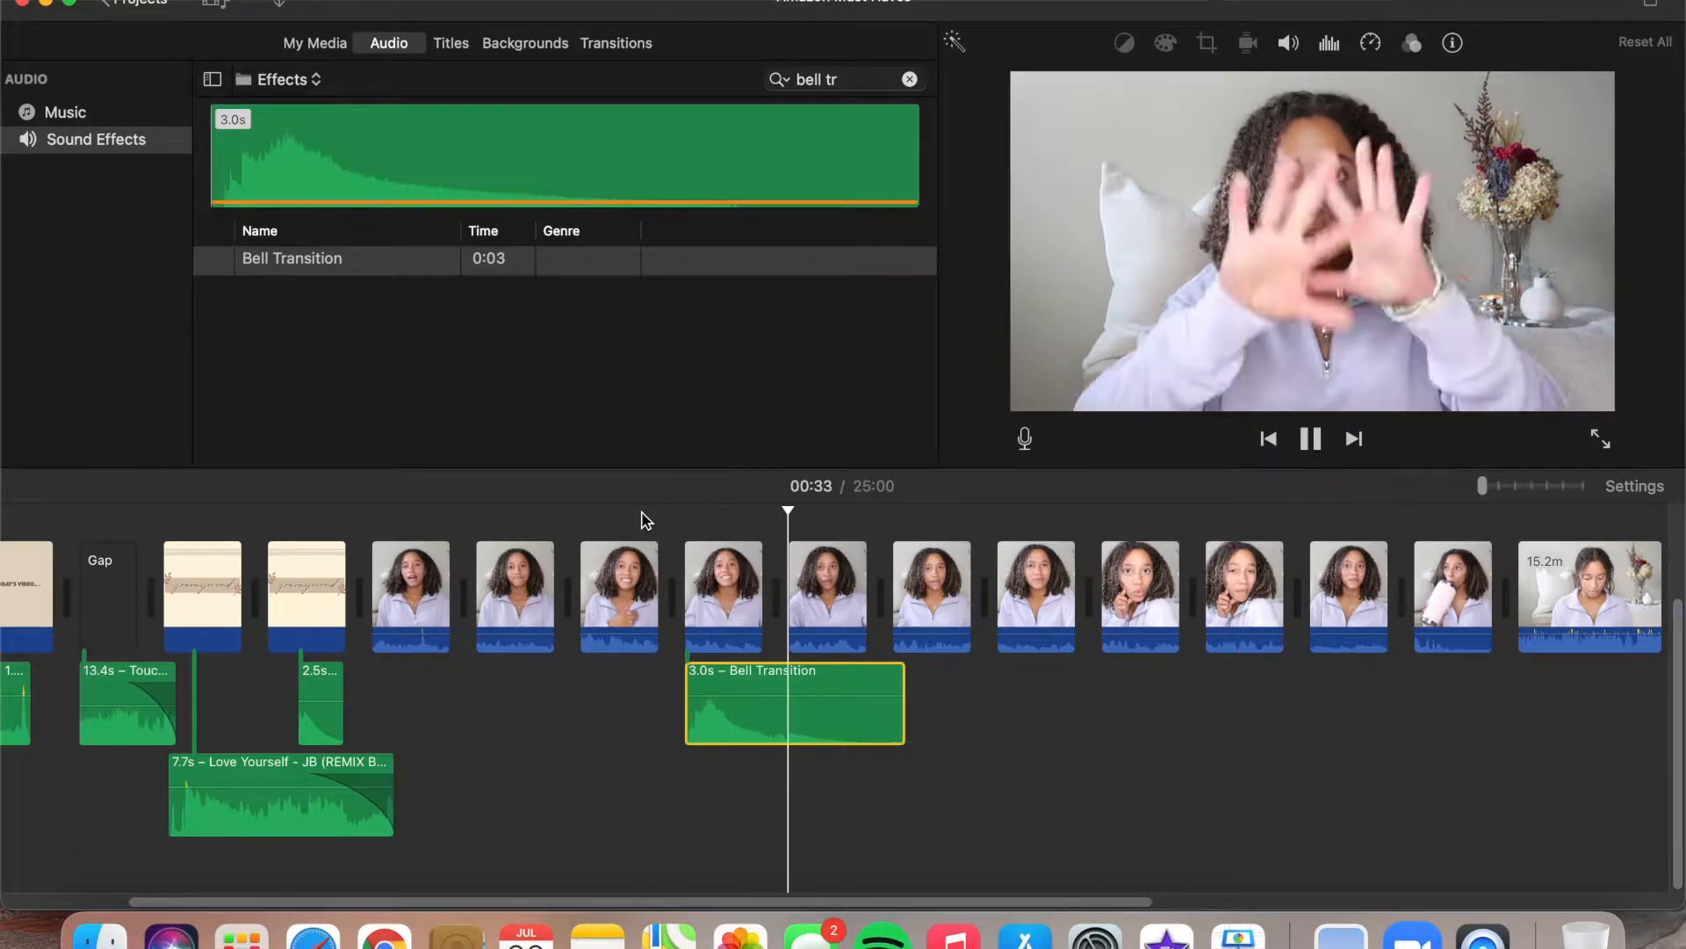
key("space")
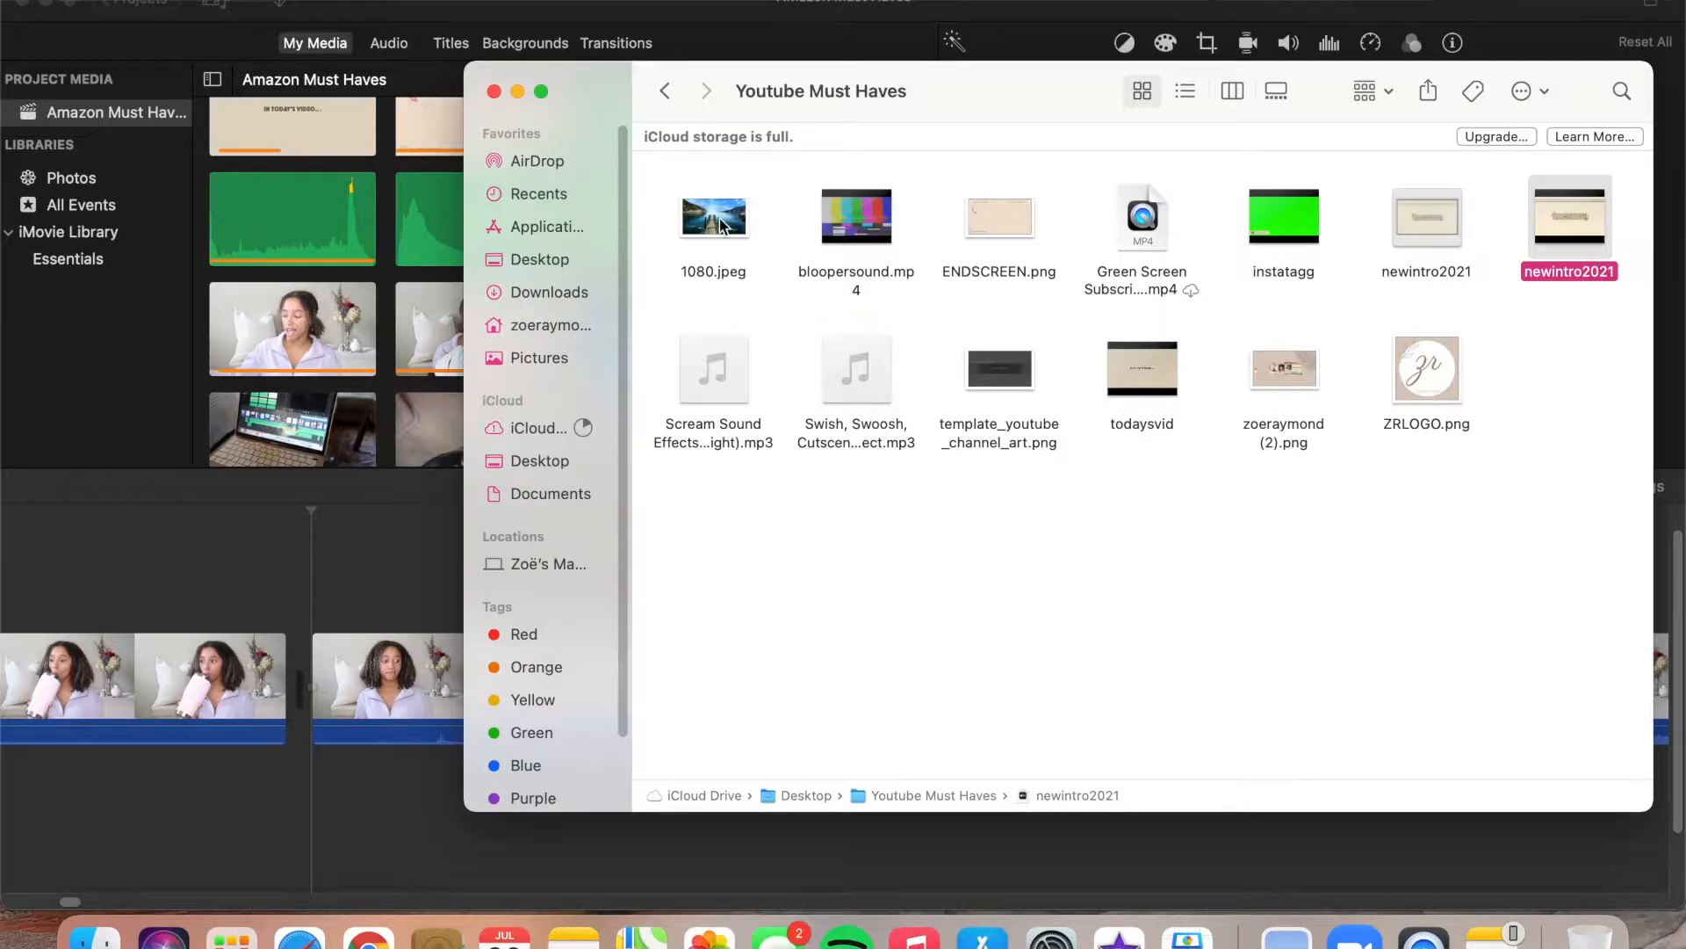
Import 1080.jpeg from the Youtube Must Haves folder and overlay it above the start of the long talking clip.
left_click_drag(720, 227, 376, 277)
scroll(587, 231, "up", 3)
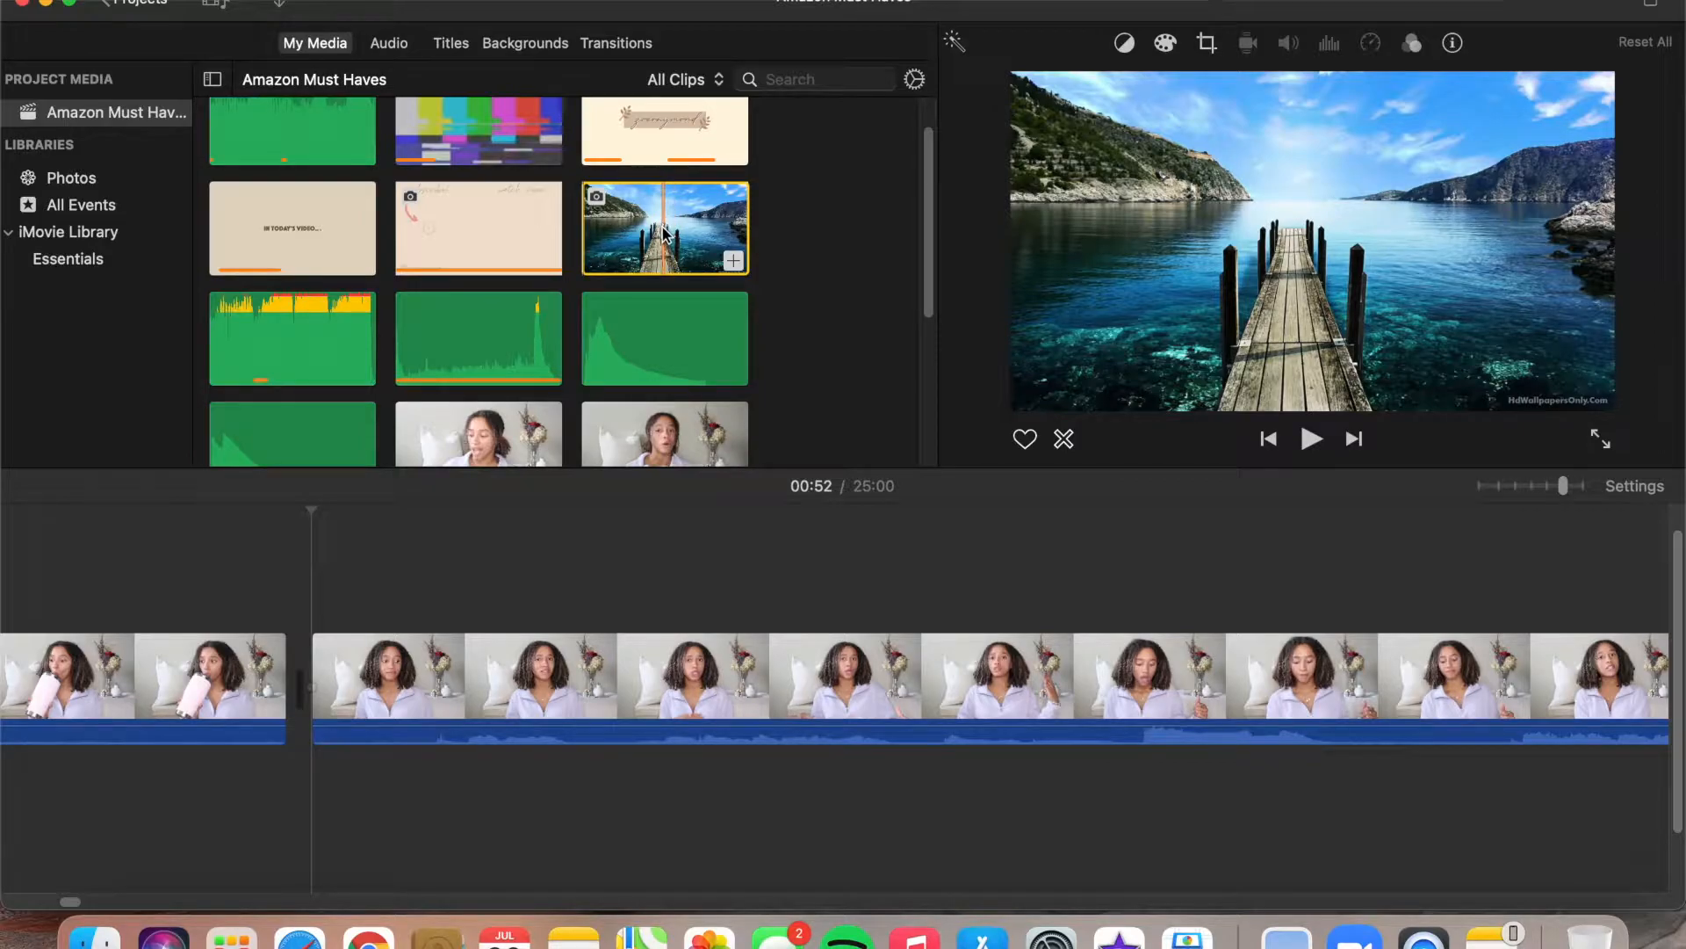
left_click_drag(336, 523, 317, 581)
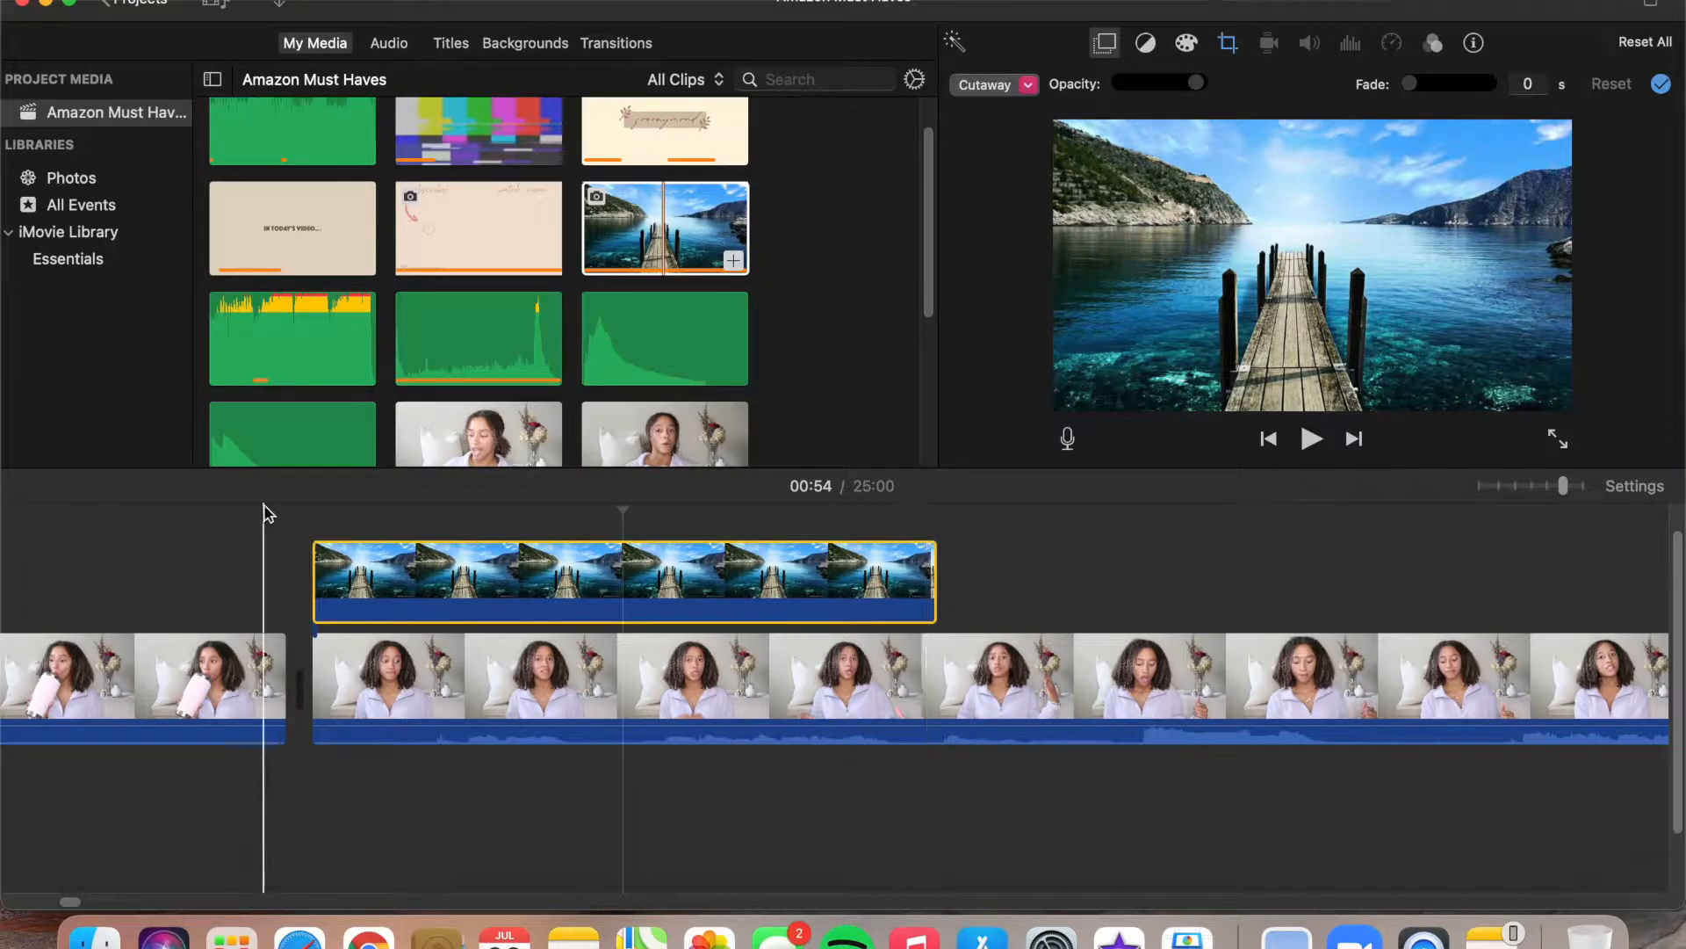
Set the lake picture overlay's cropping style to Fit and apply it.
left_click(395, 576)
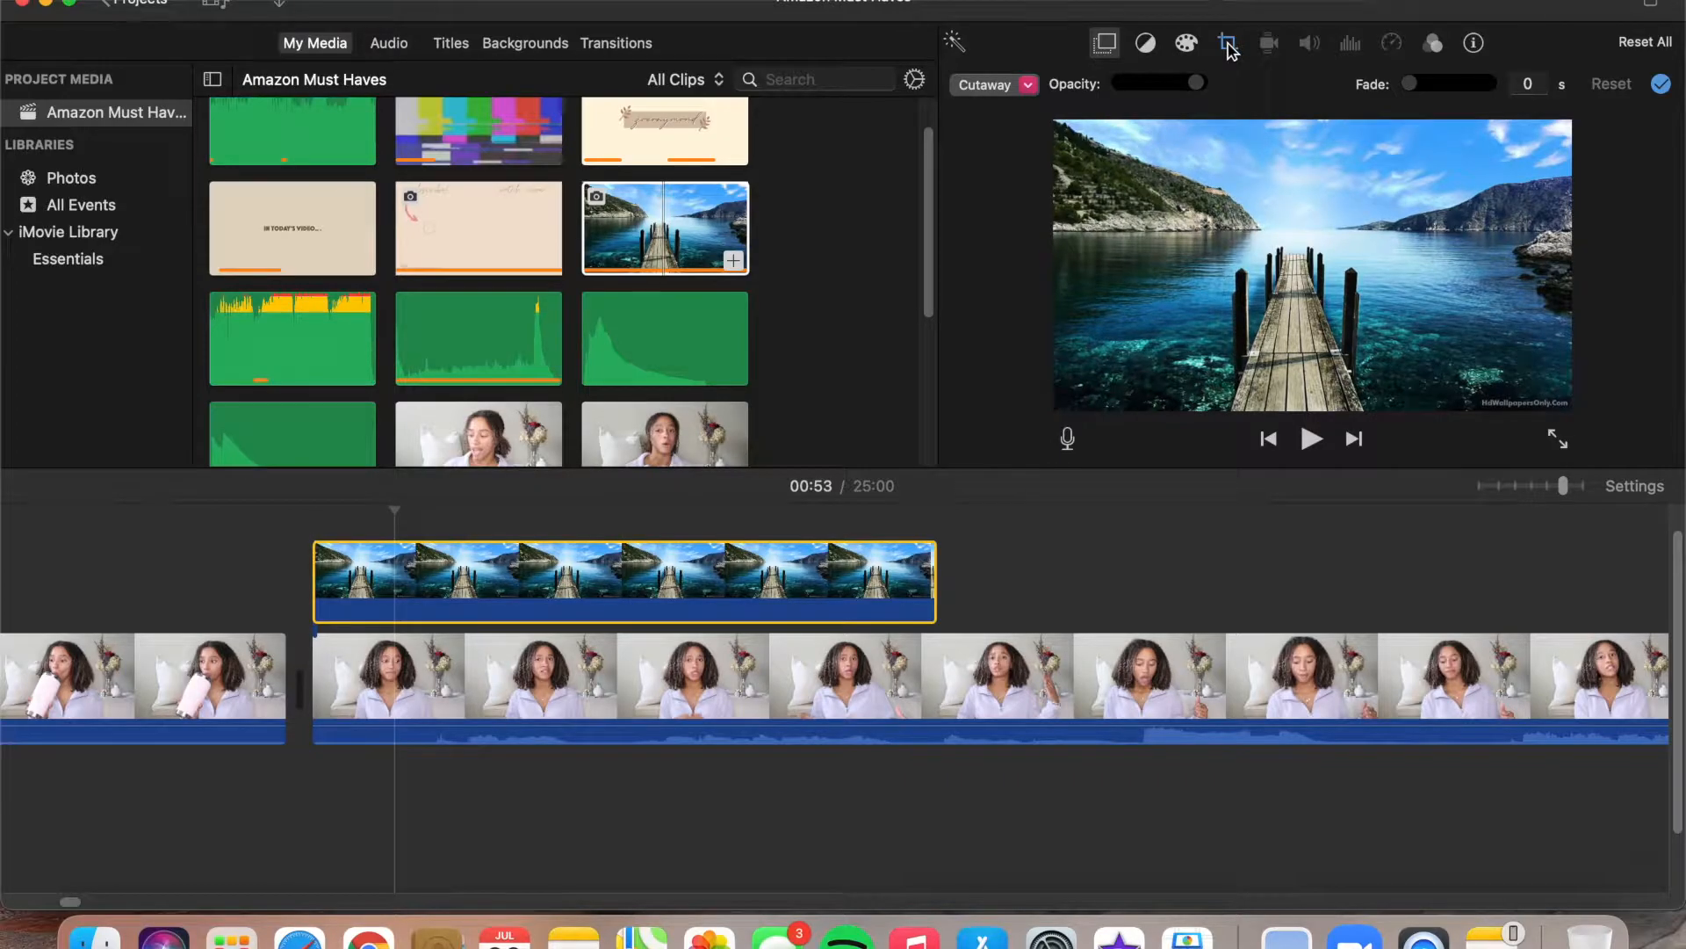
left_click(1228, 44)
left_click(1118, 85)
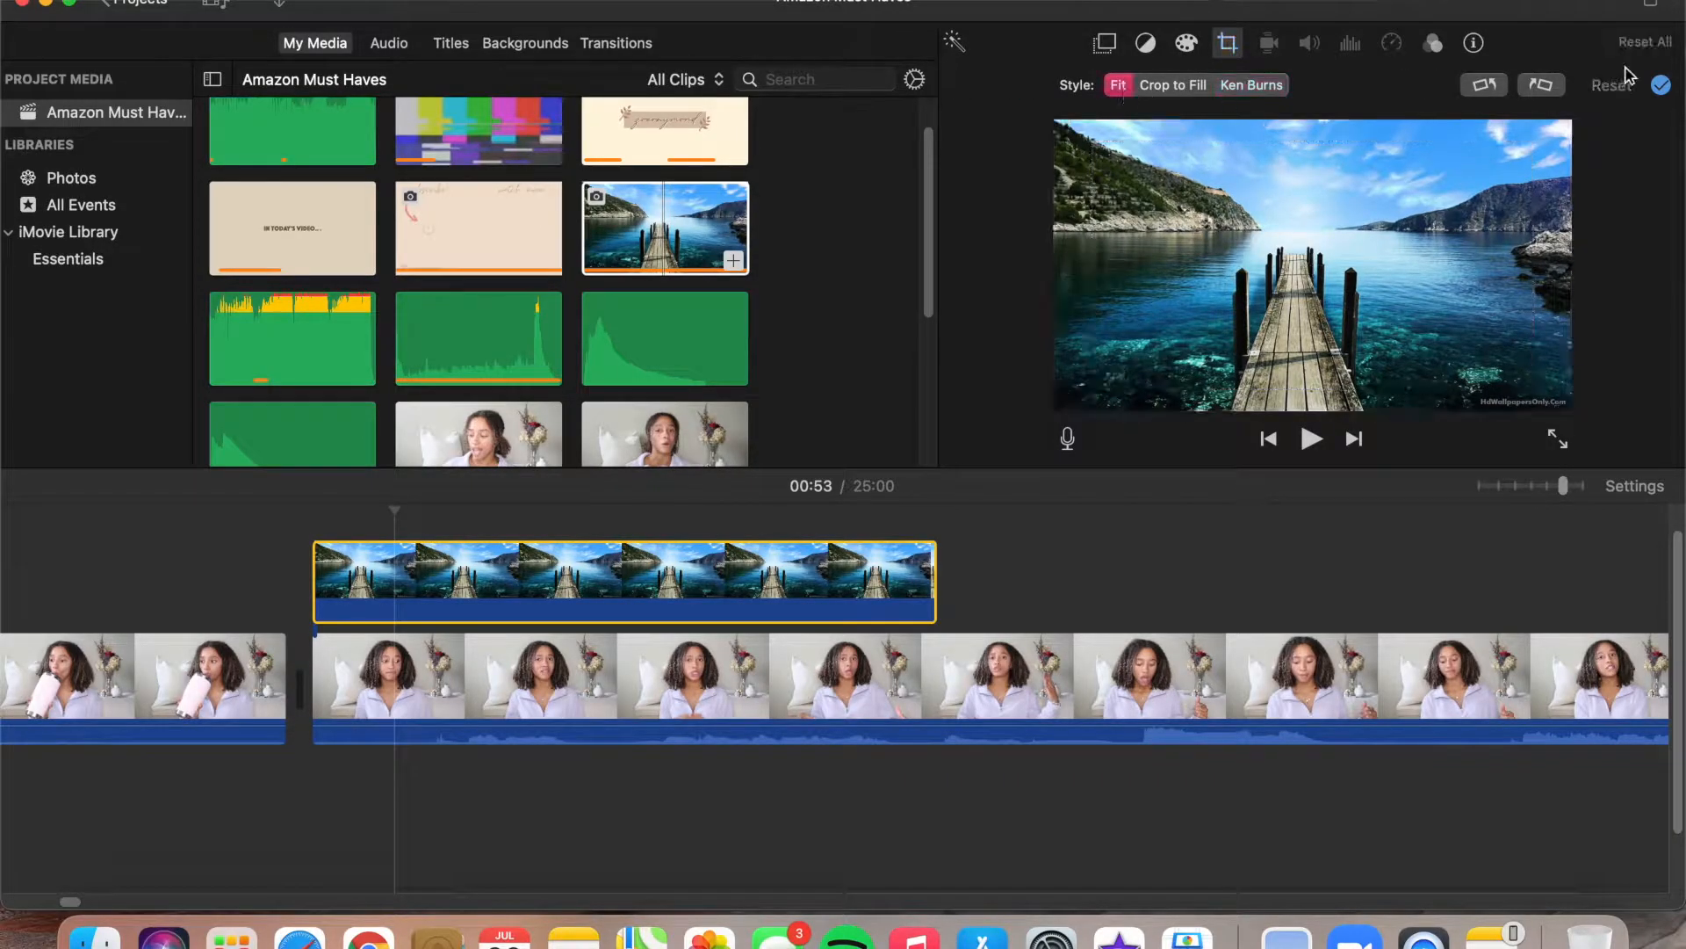
left_click(1660, 86)
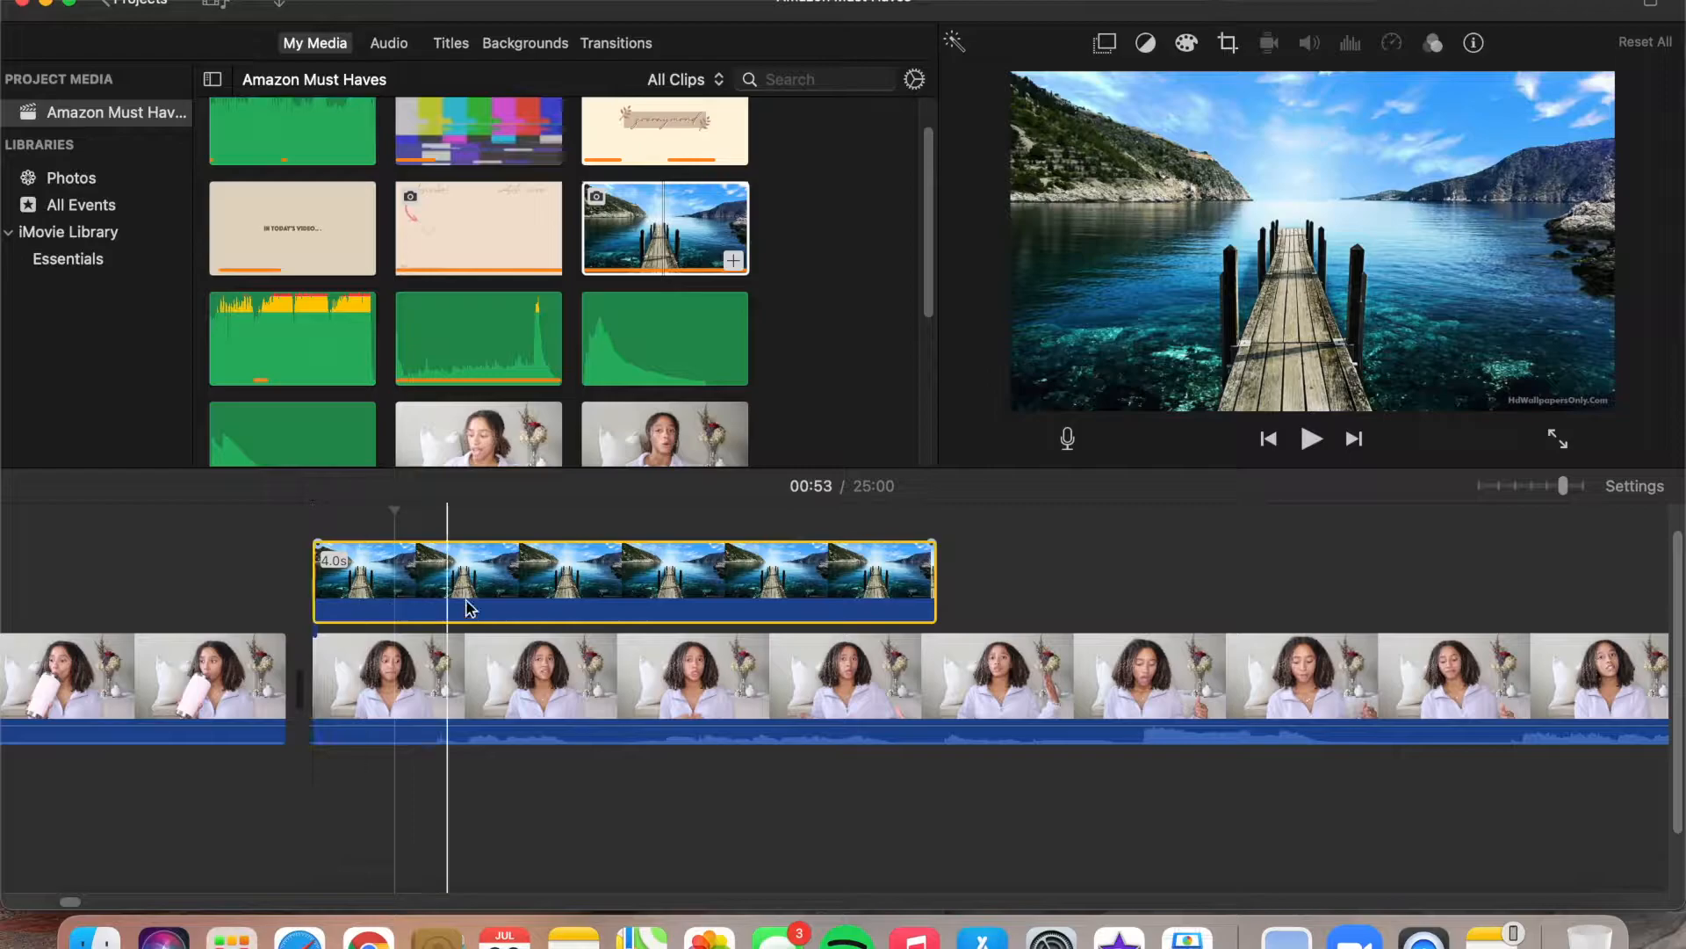
Change the lake picture overlay from Cutaway to Picture in Picture and place it in the frame's upper left, beside the speaker.
left_click(378, 571)
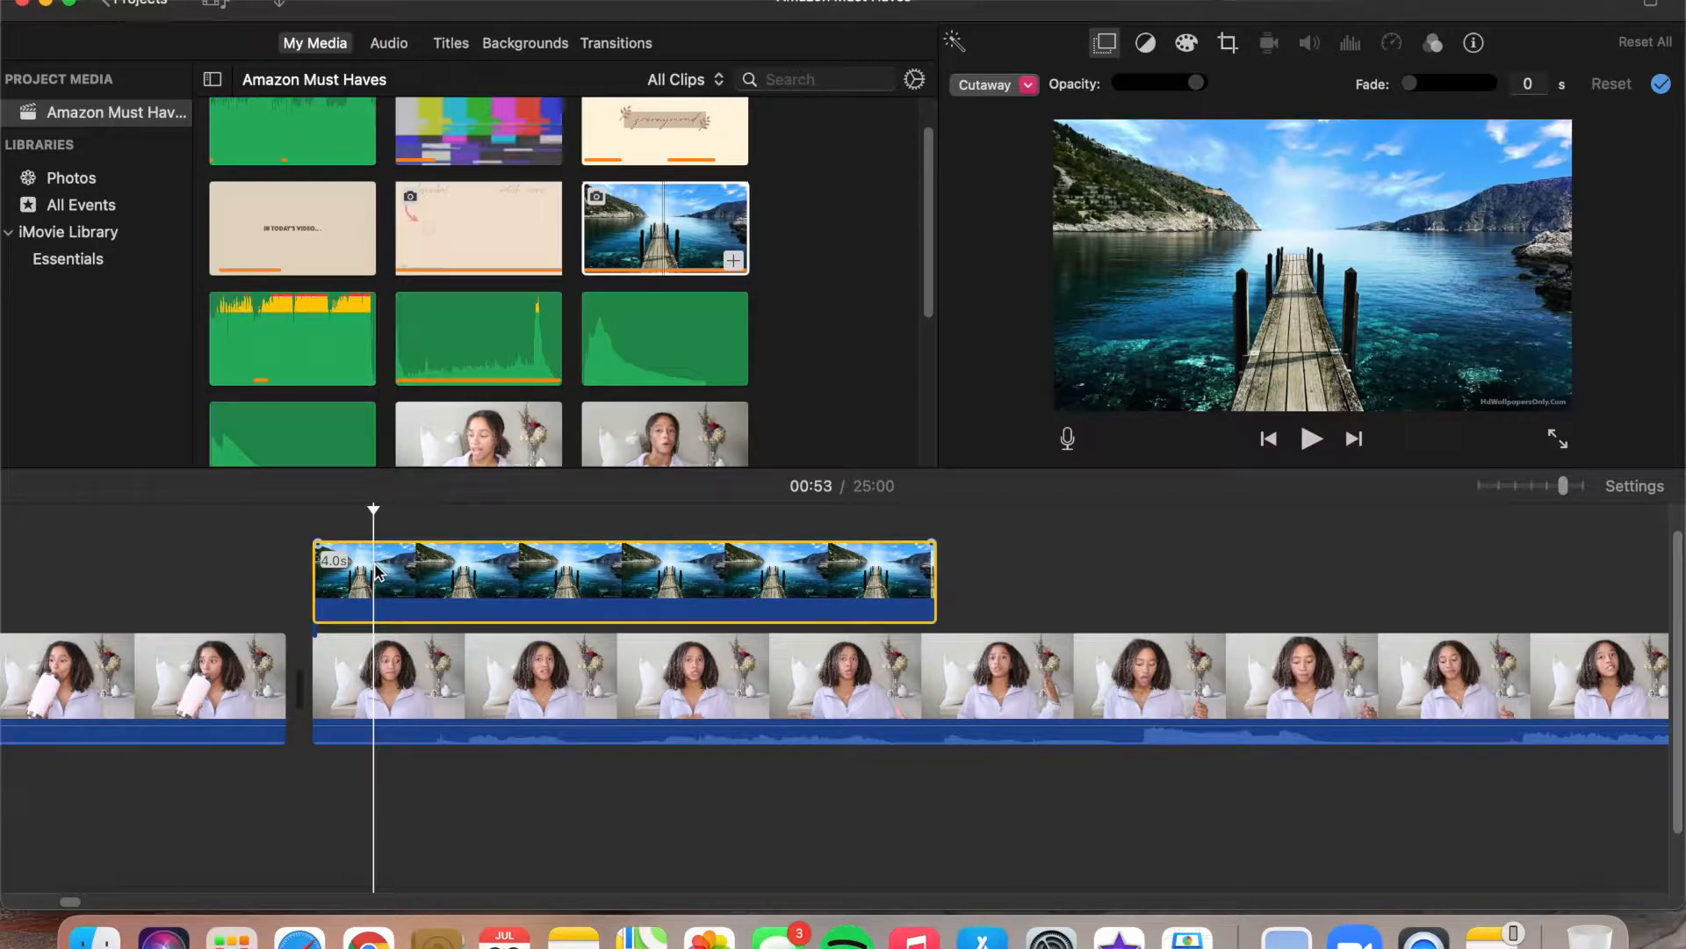
left_click(1026, 85)
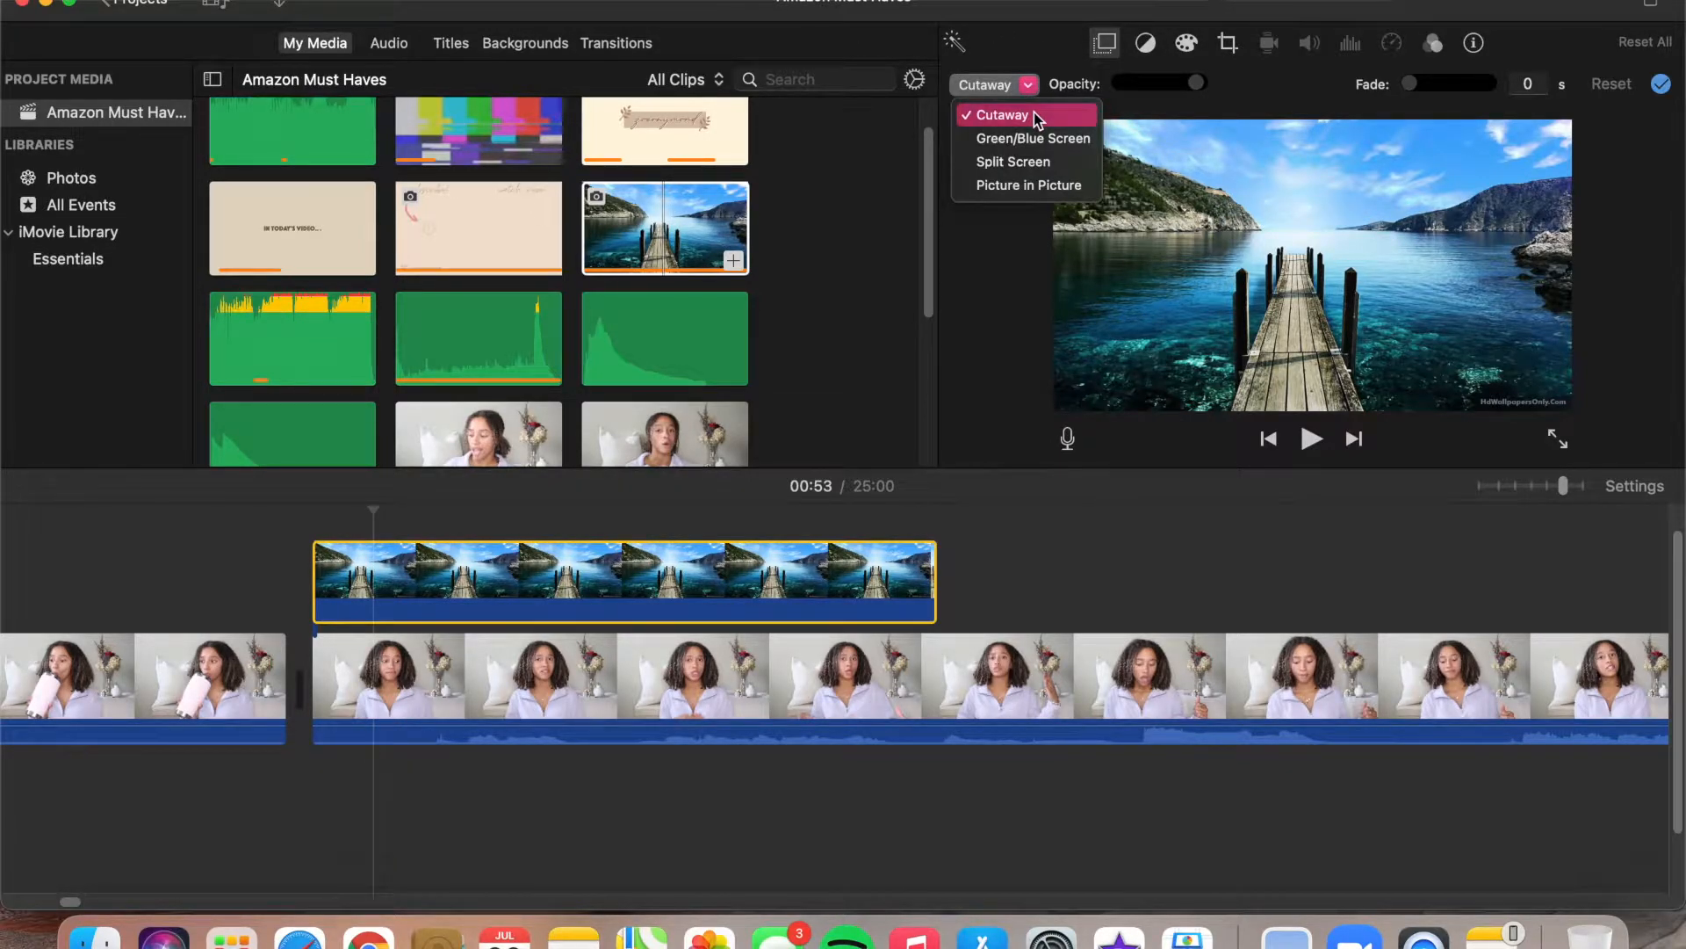
left_click(1026, 186)
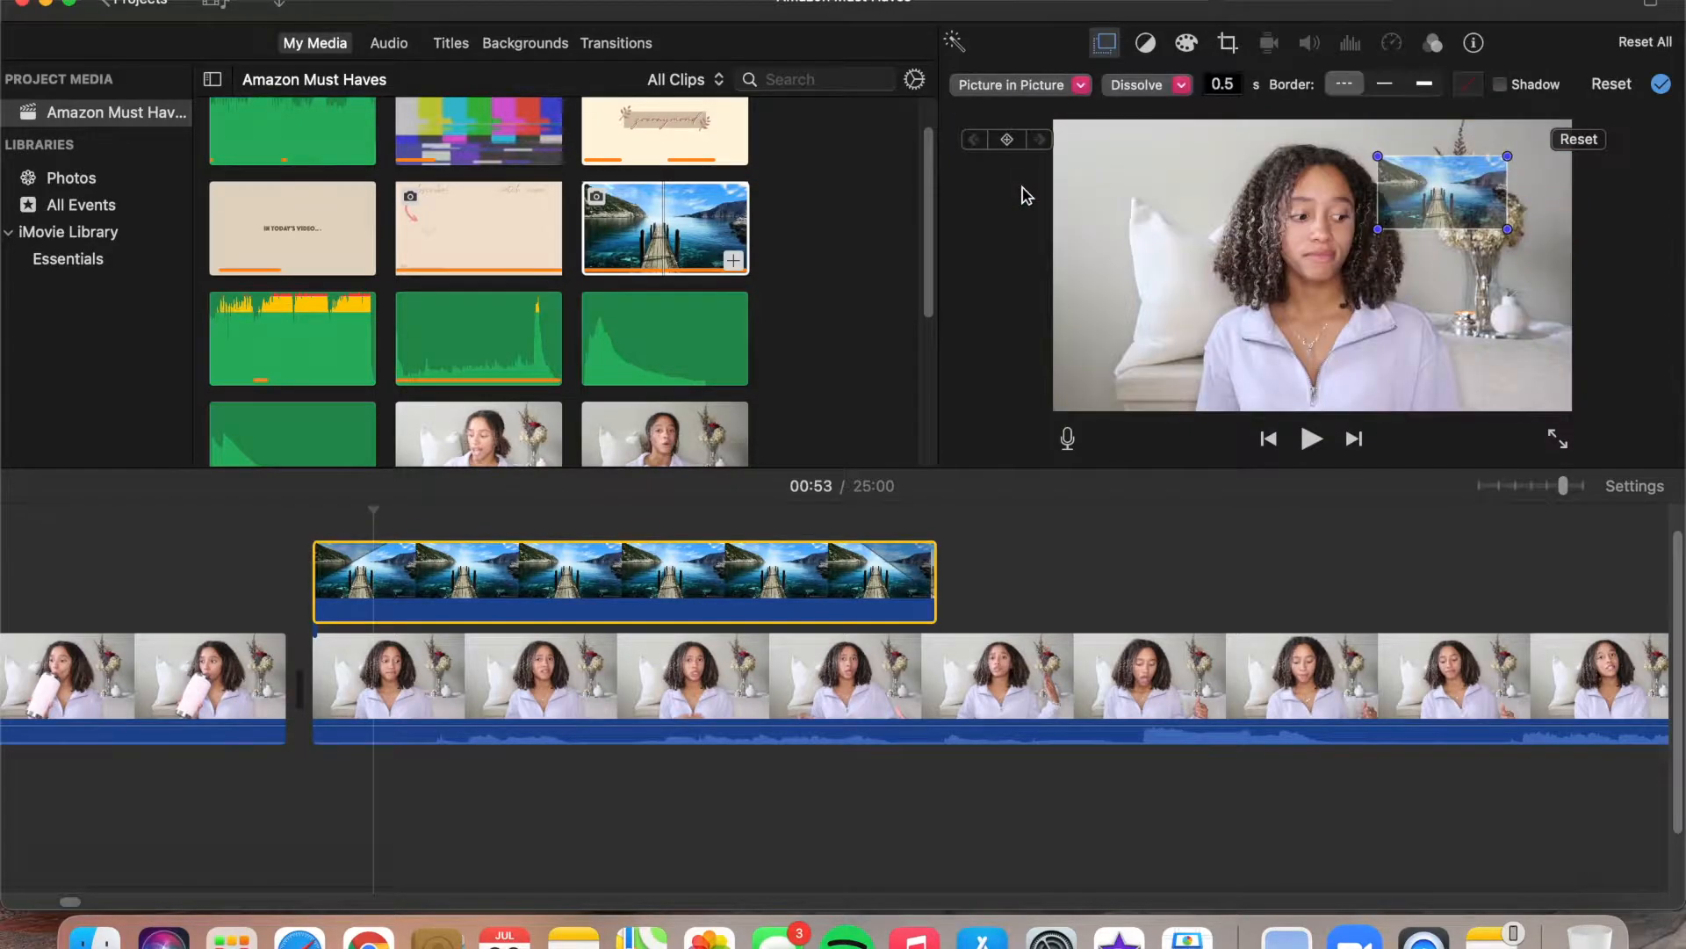
left_click_drag(1416, 175, 1121, 182)
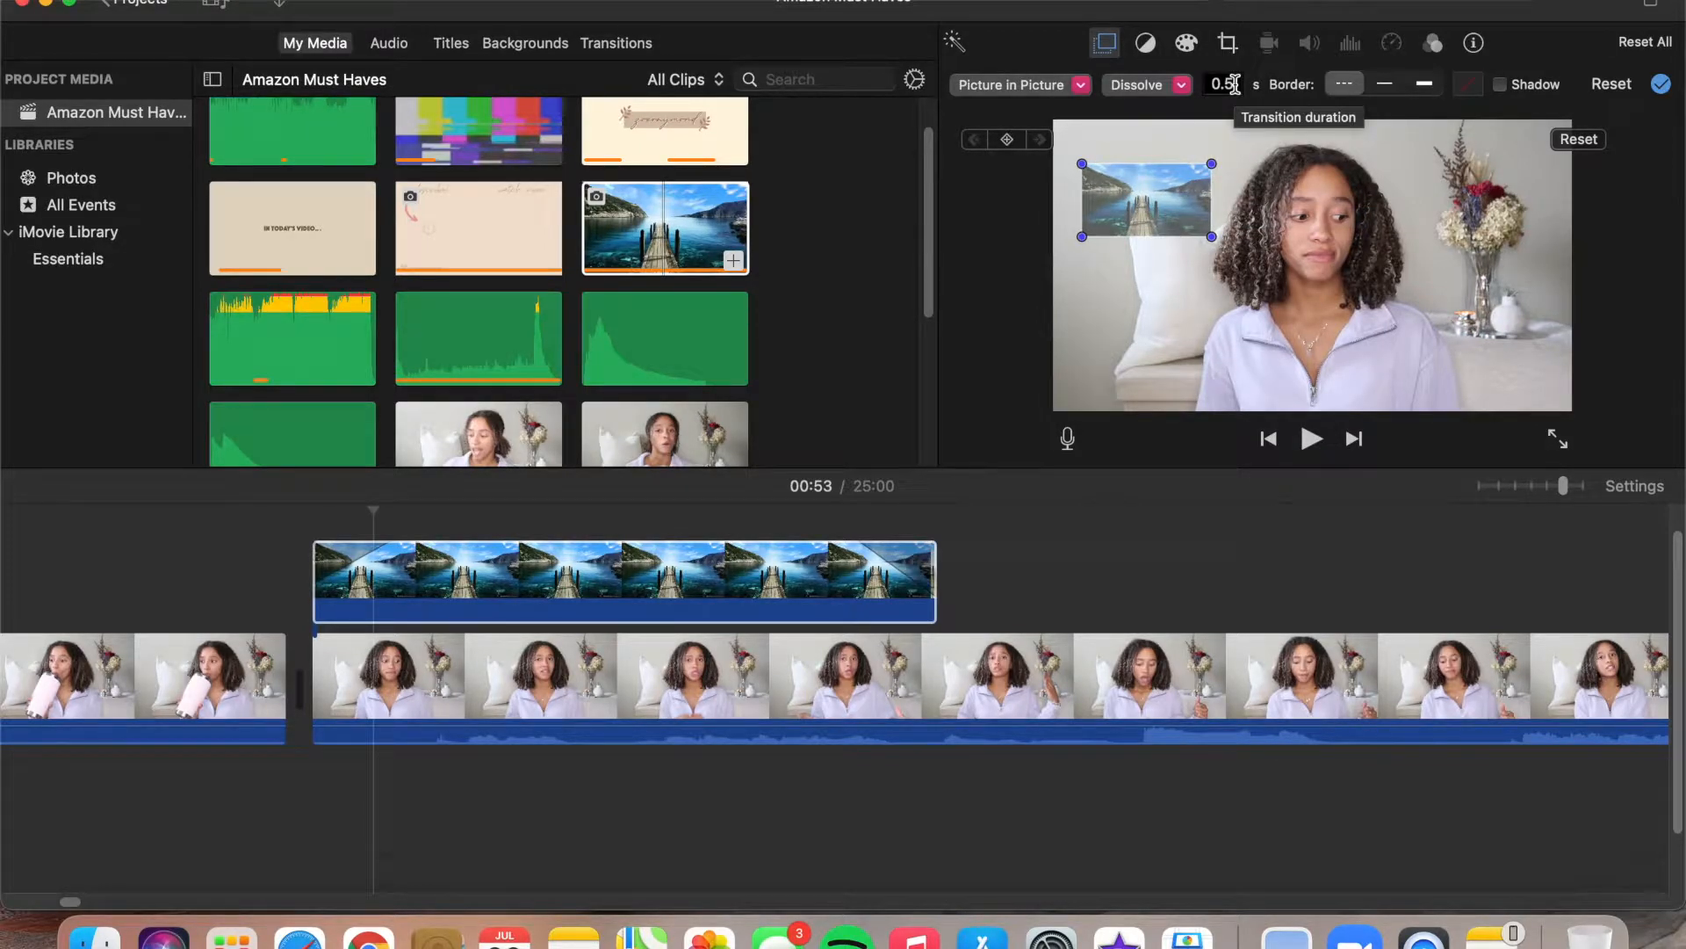
Set the picture-in-picture Dissolve duration to 0 s, check that its cropping is Fit and play the overlay back.
left_click(1240, 85)
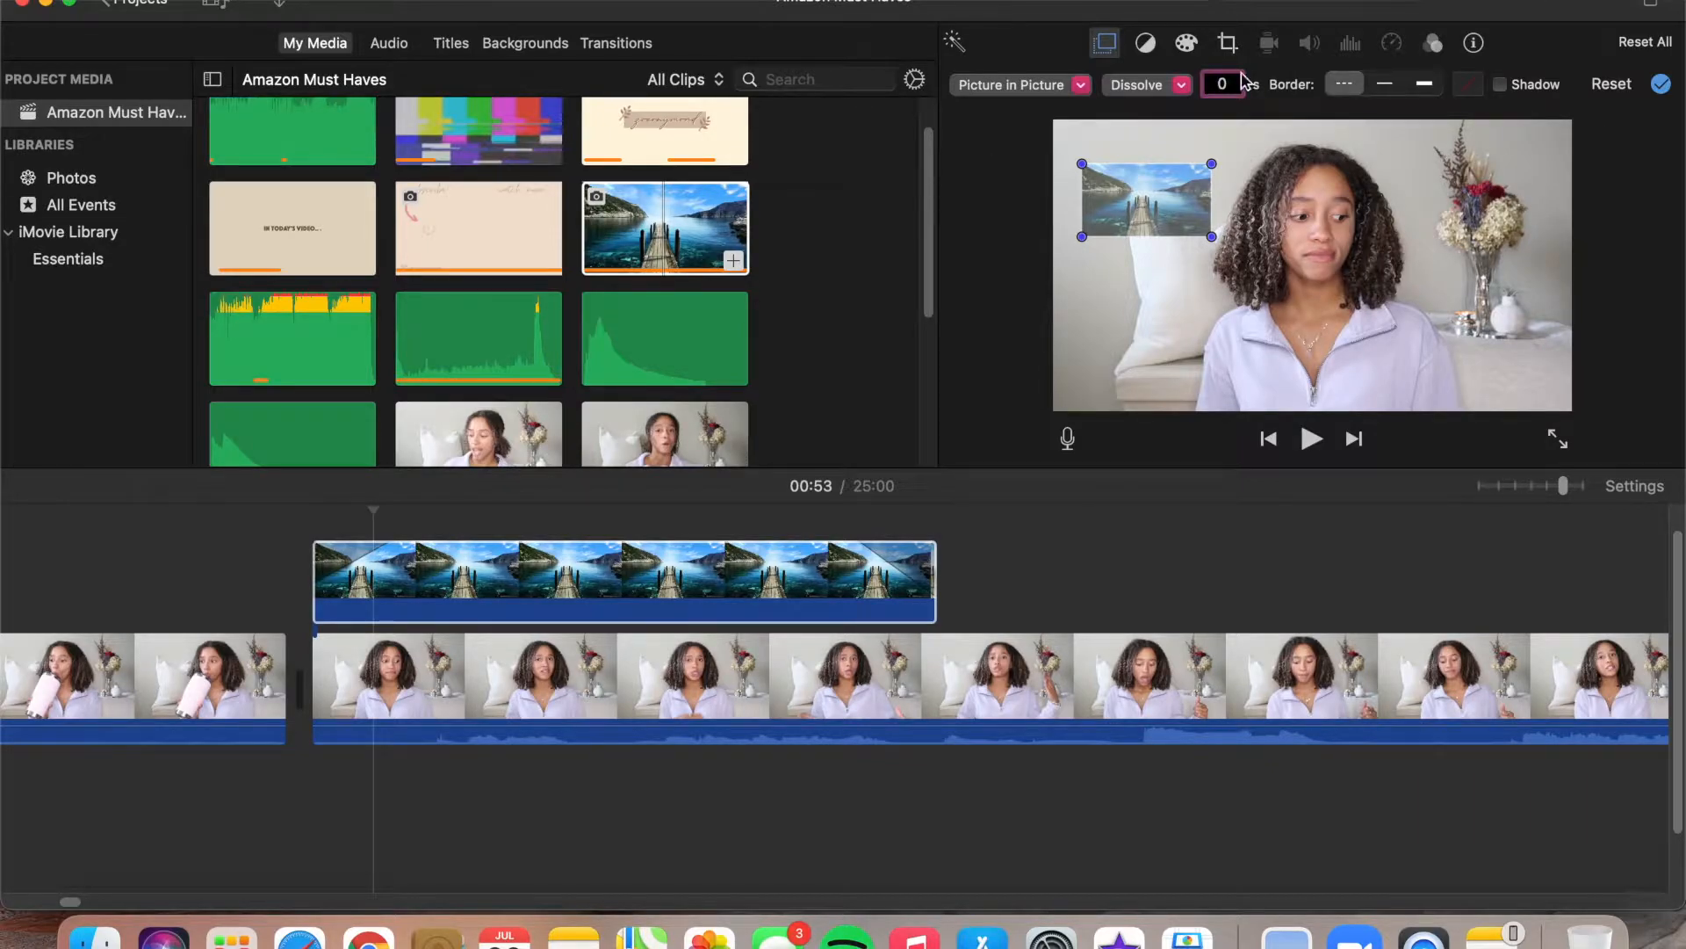
left_click(1229, 44)
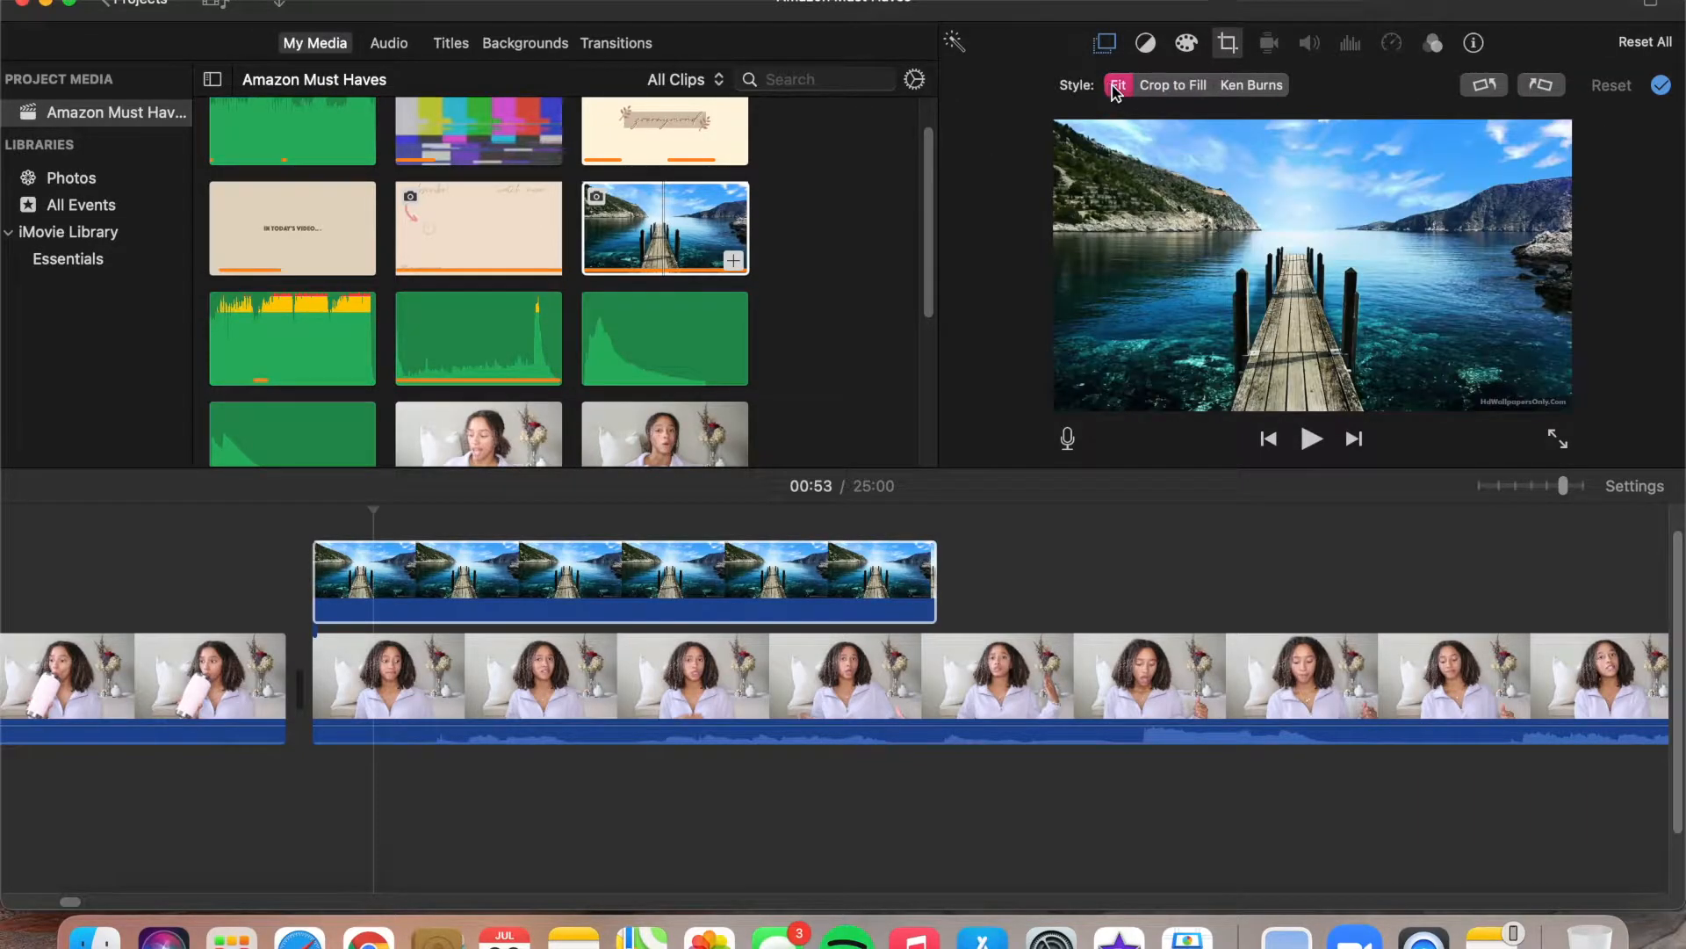
left_click(1661, 85)
key("space")
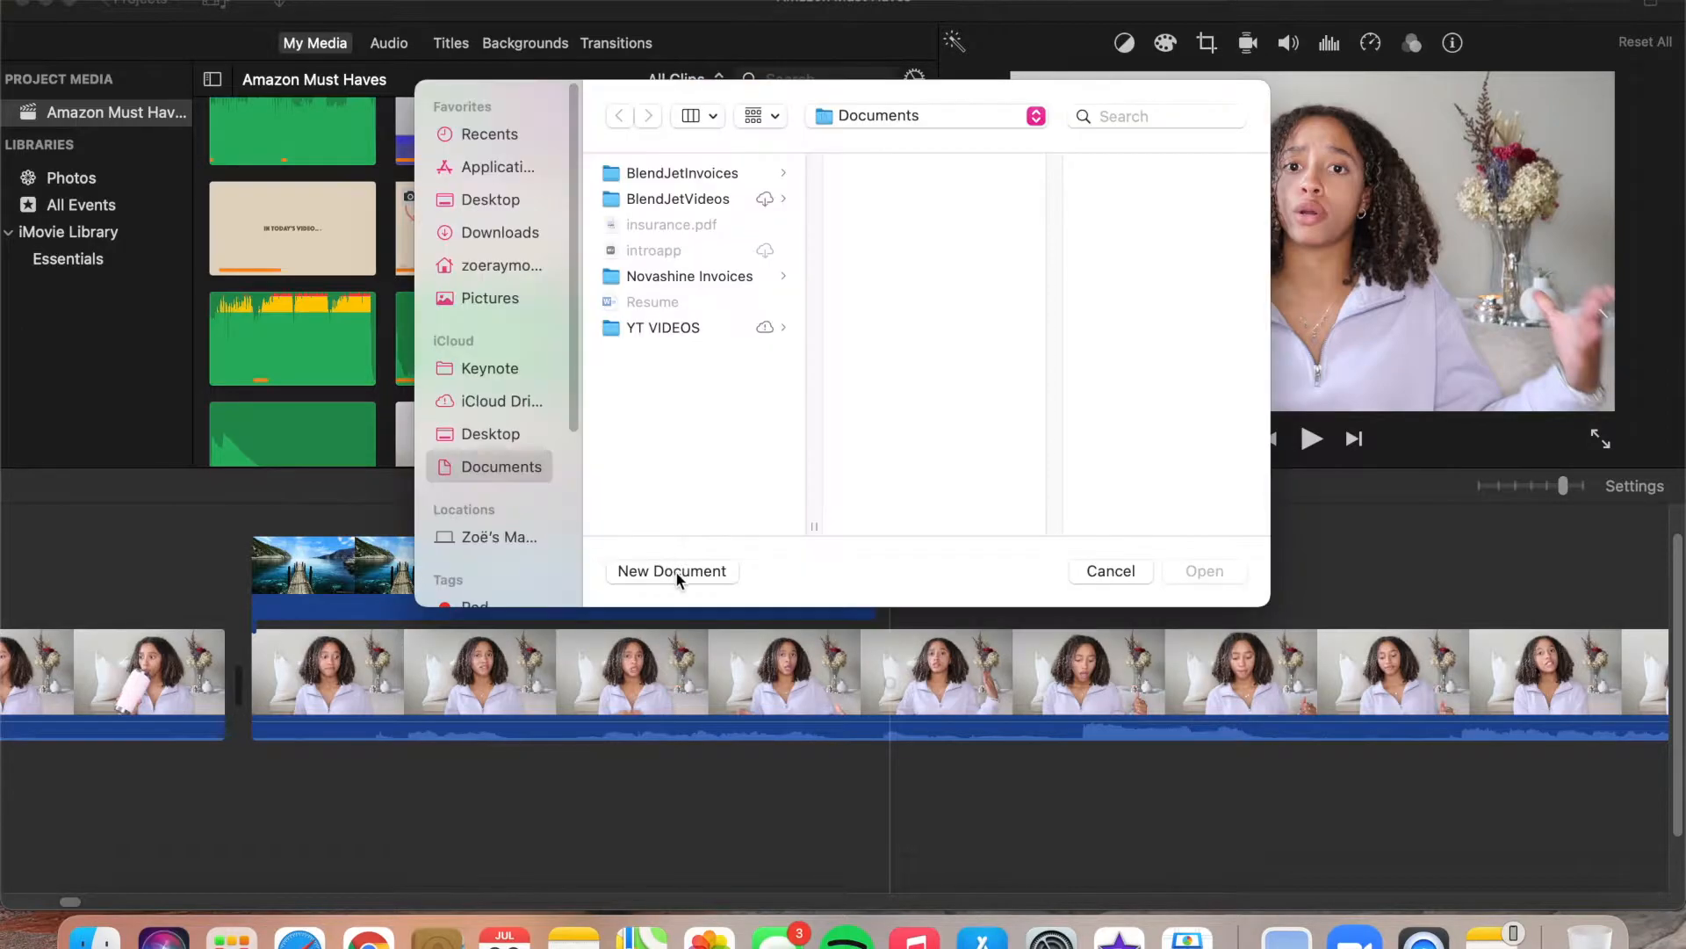
Create a new Keynote presentation with a white title slide and delete all its placeholder text.
left_click(676, 573)
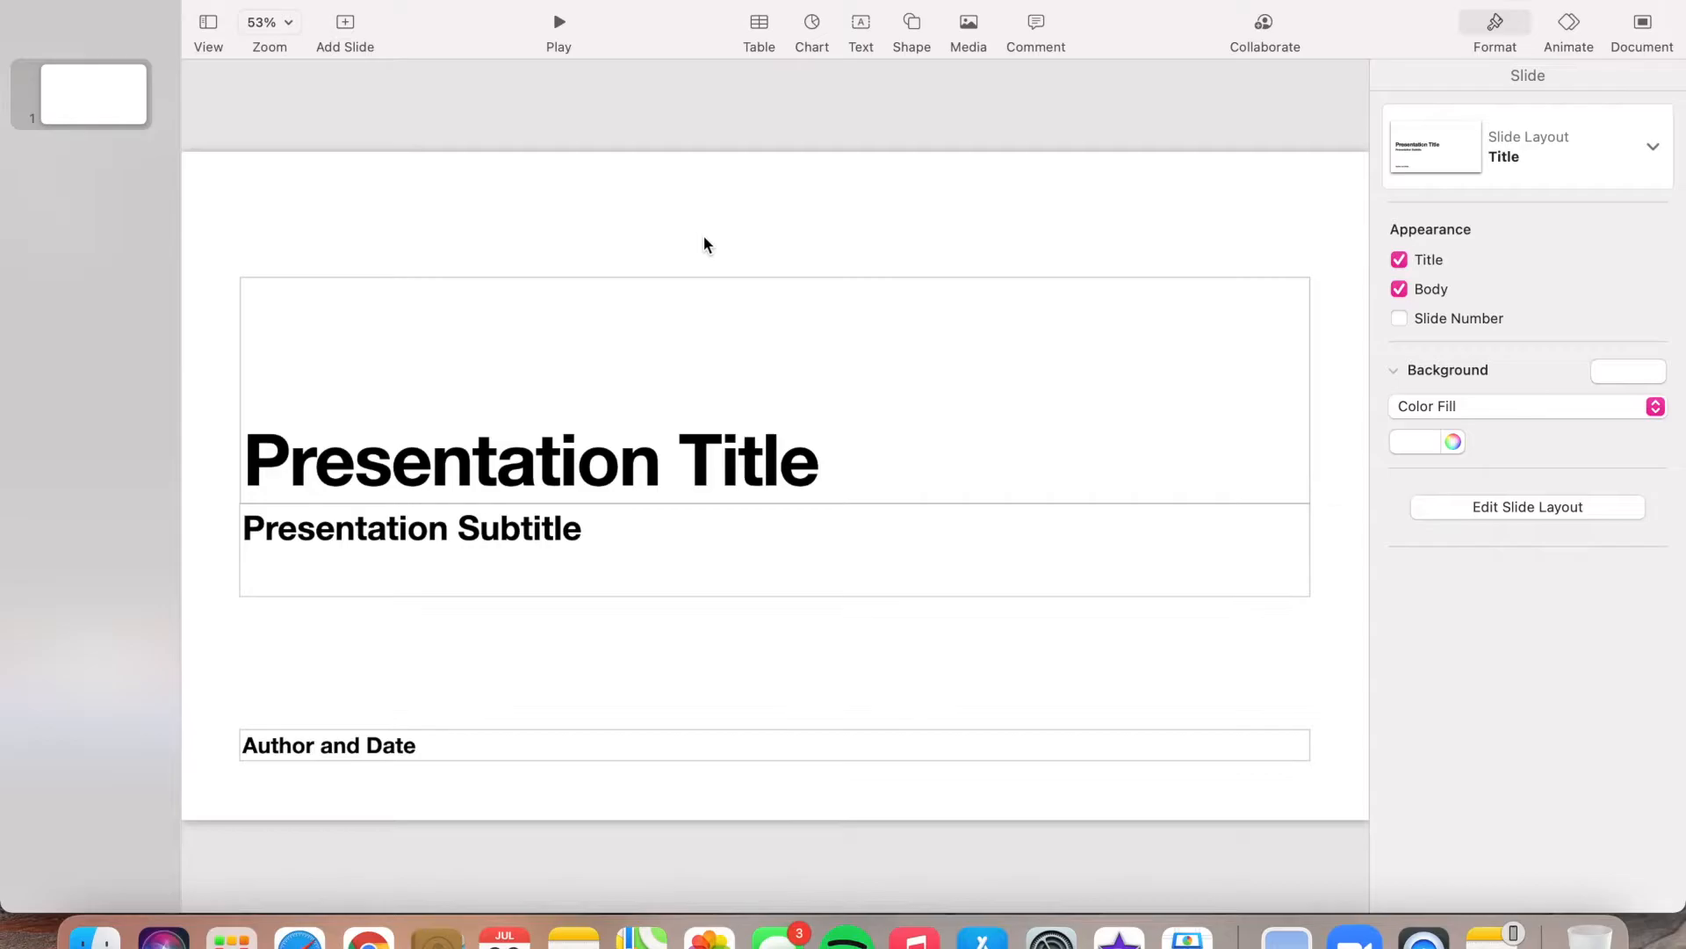
left_click_drag(704, 235, 697, 767)
key("Delete")
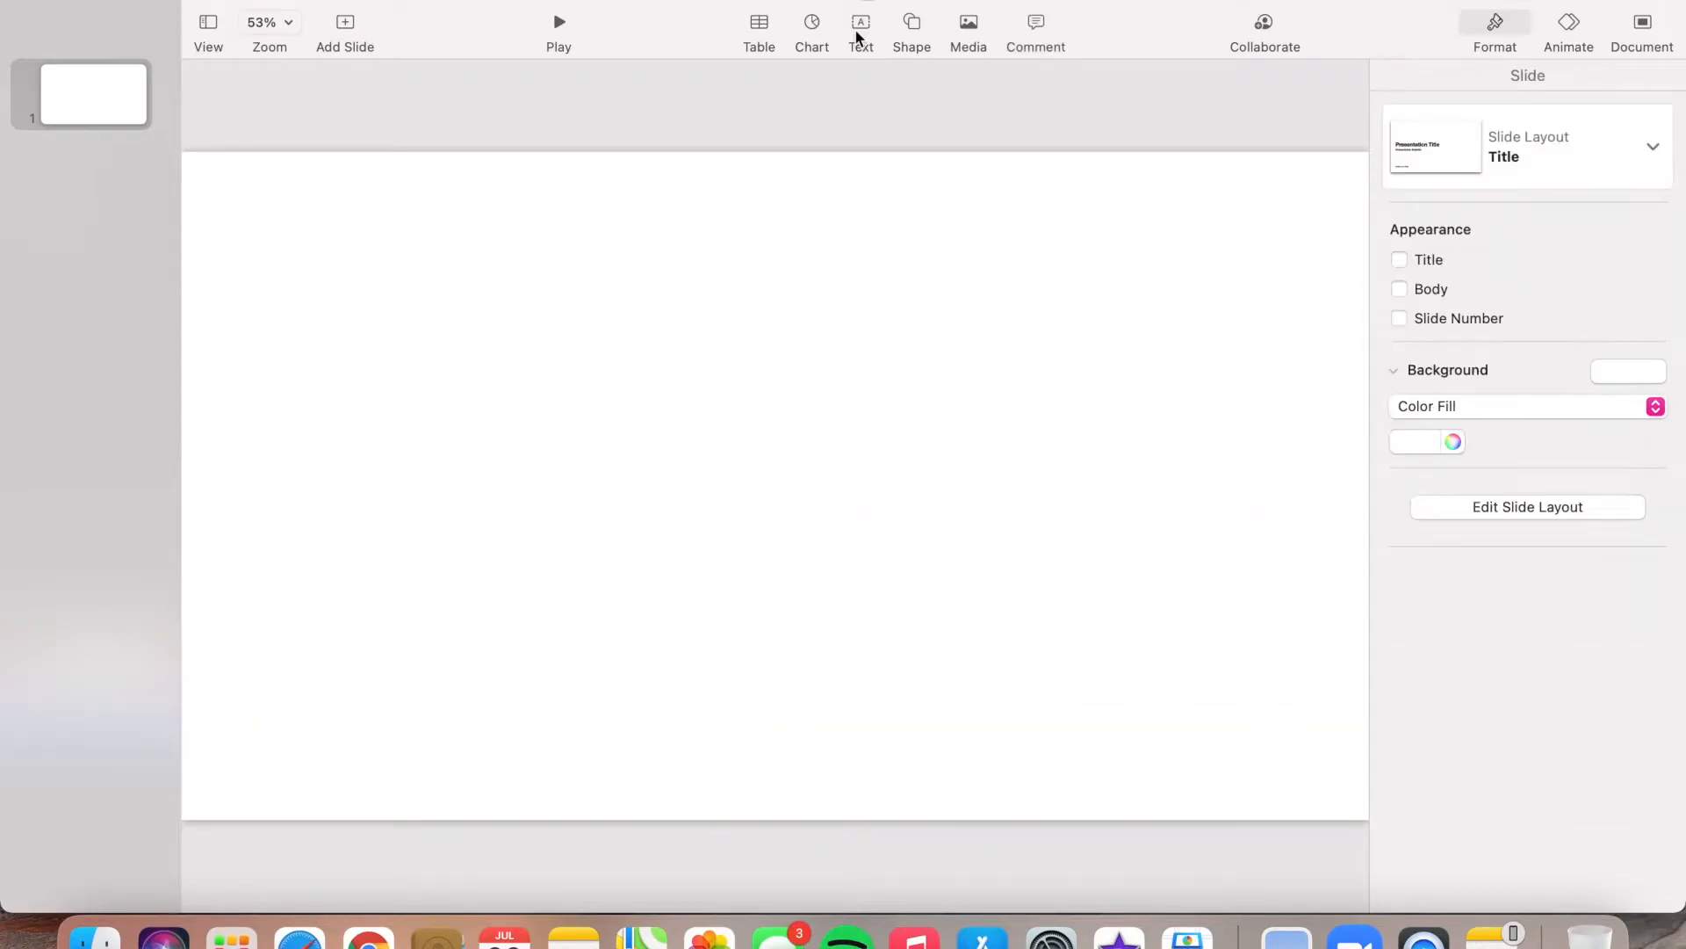
Add a text box reading "AMAZON MUST HAVES!!" to the slide and format it in light pink at 115 pt.
left_click(861, 26)
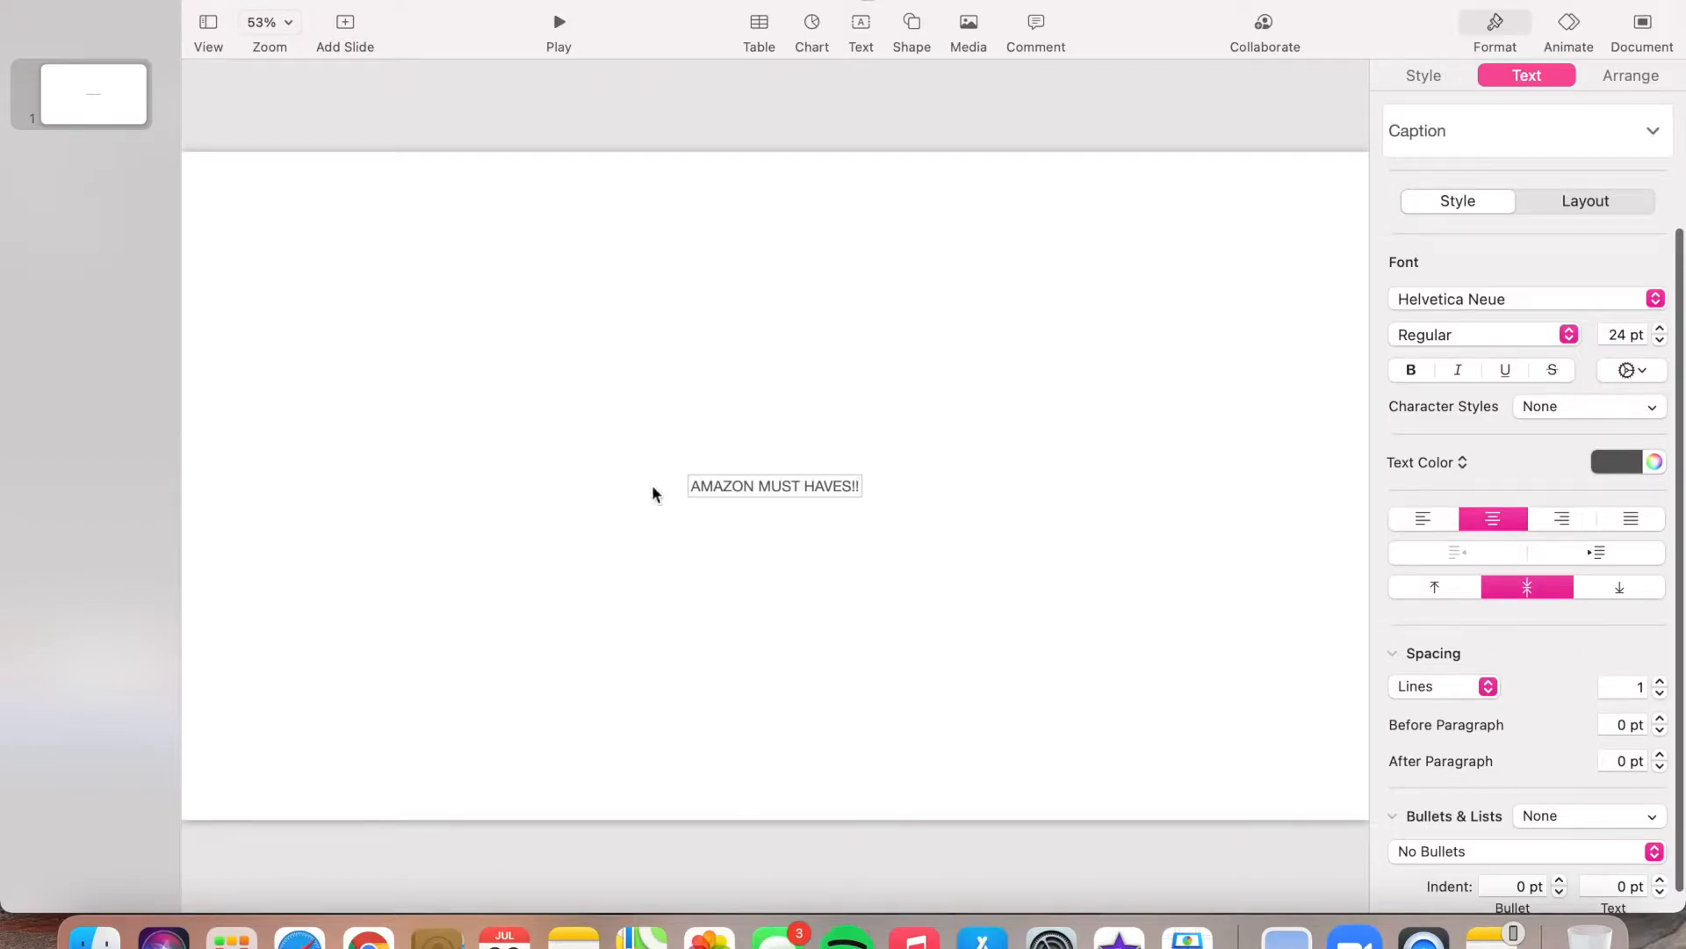
left_click(803, 551)
left_click(840, 494)
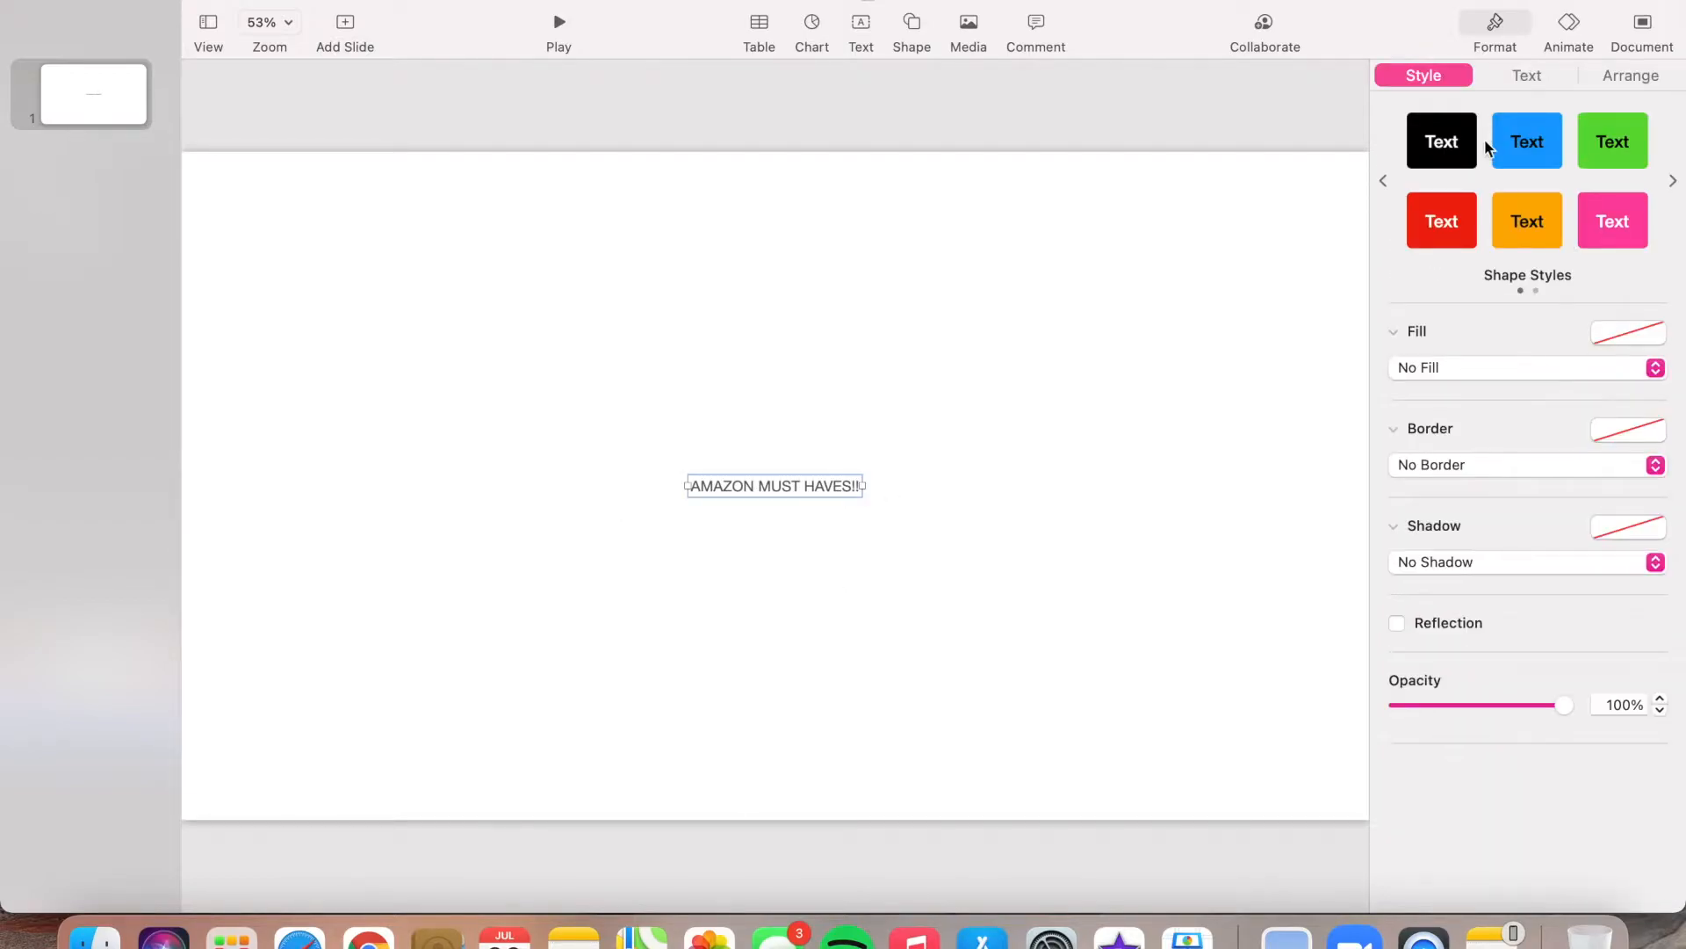
left_click(1528, 77)
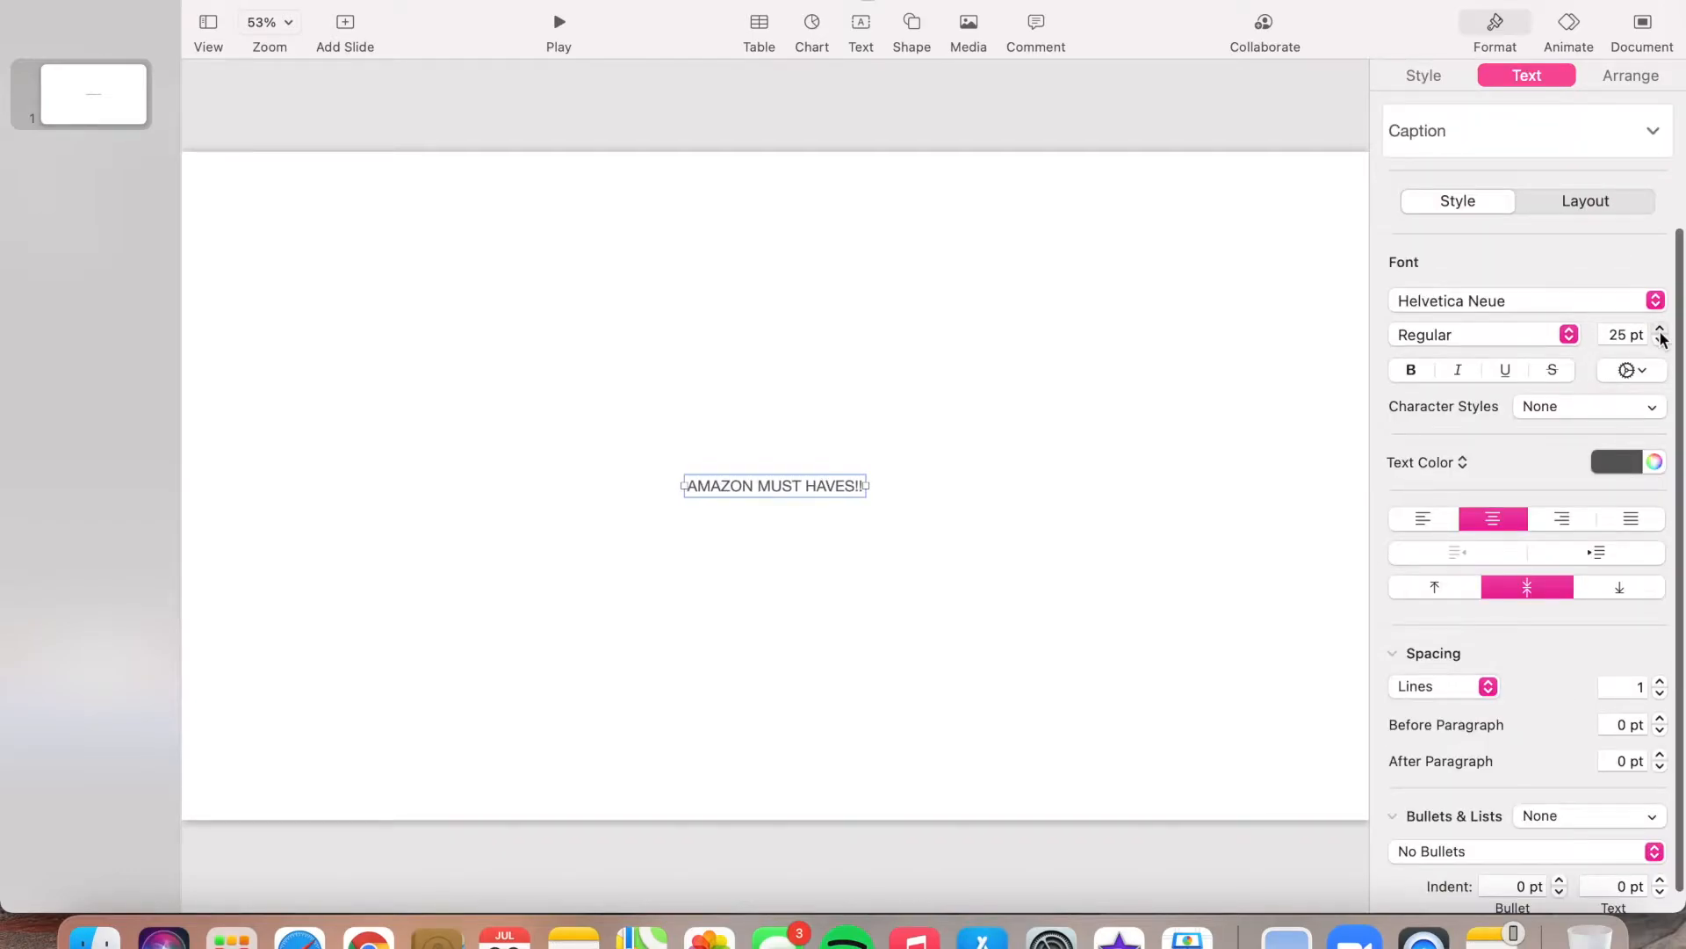
left_click_drag(1660, 331, 1660, 331)
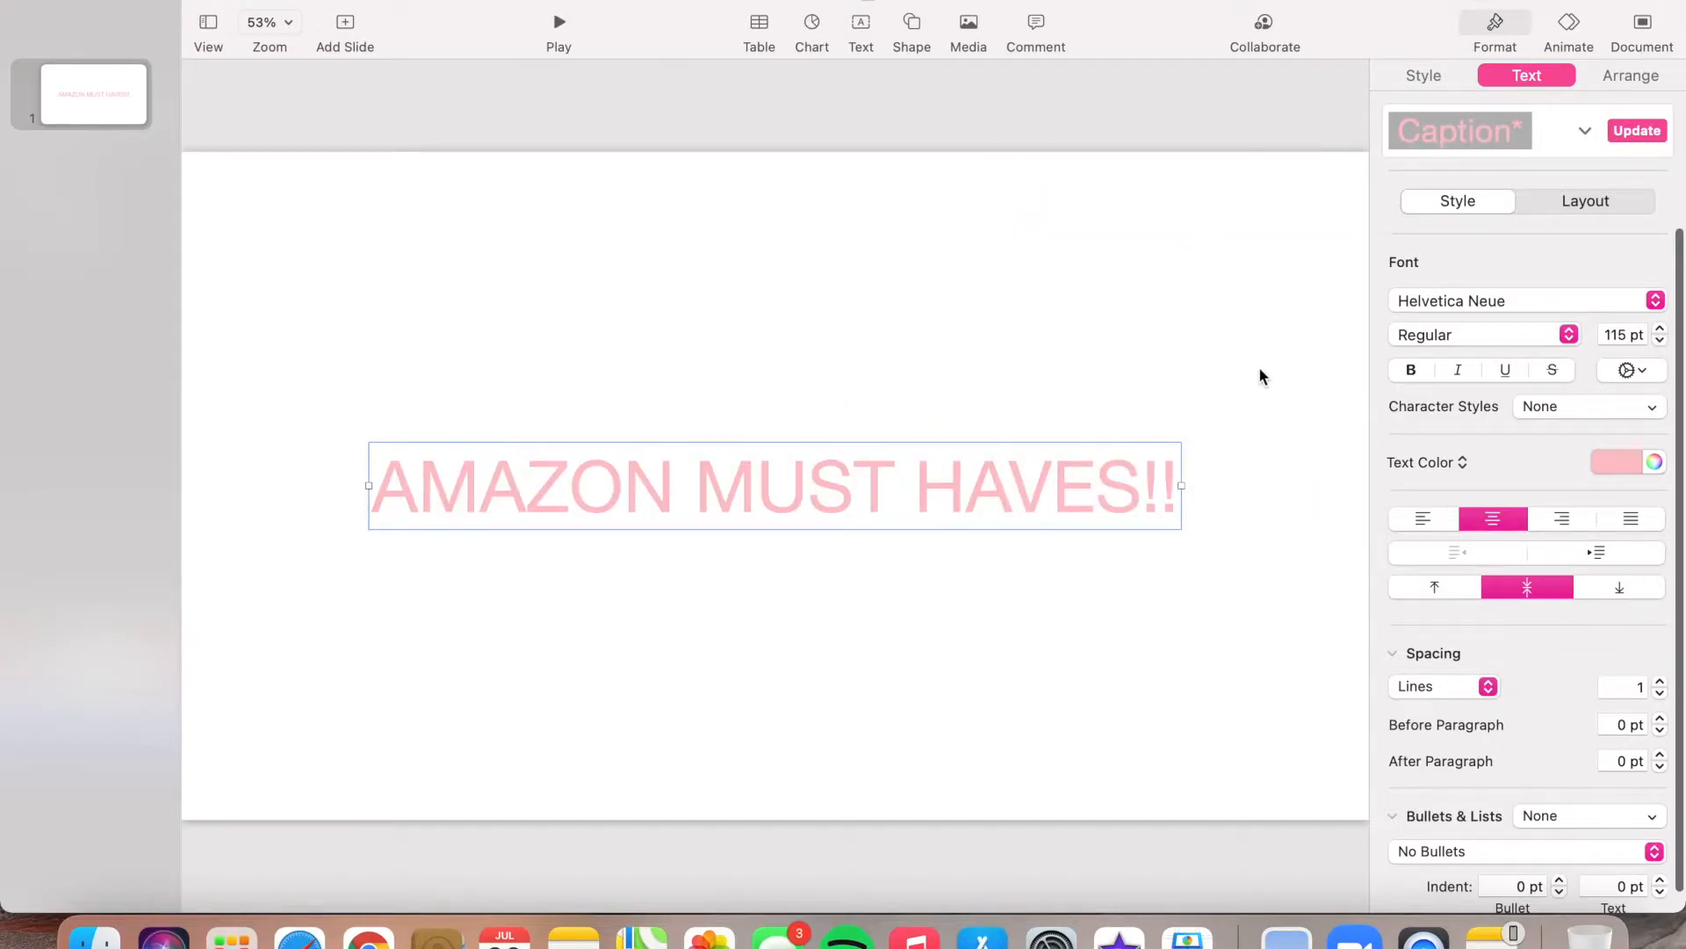
Set the slide background to No Fill.
left_click(1066, 374)
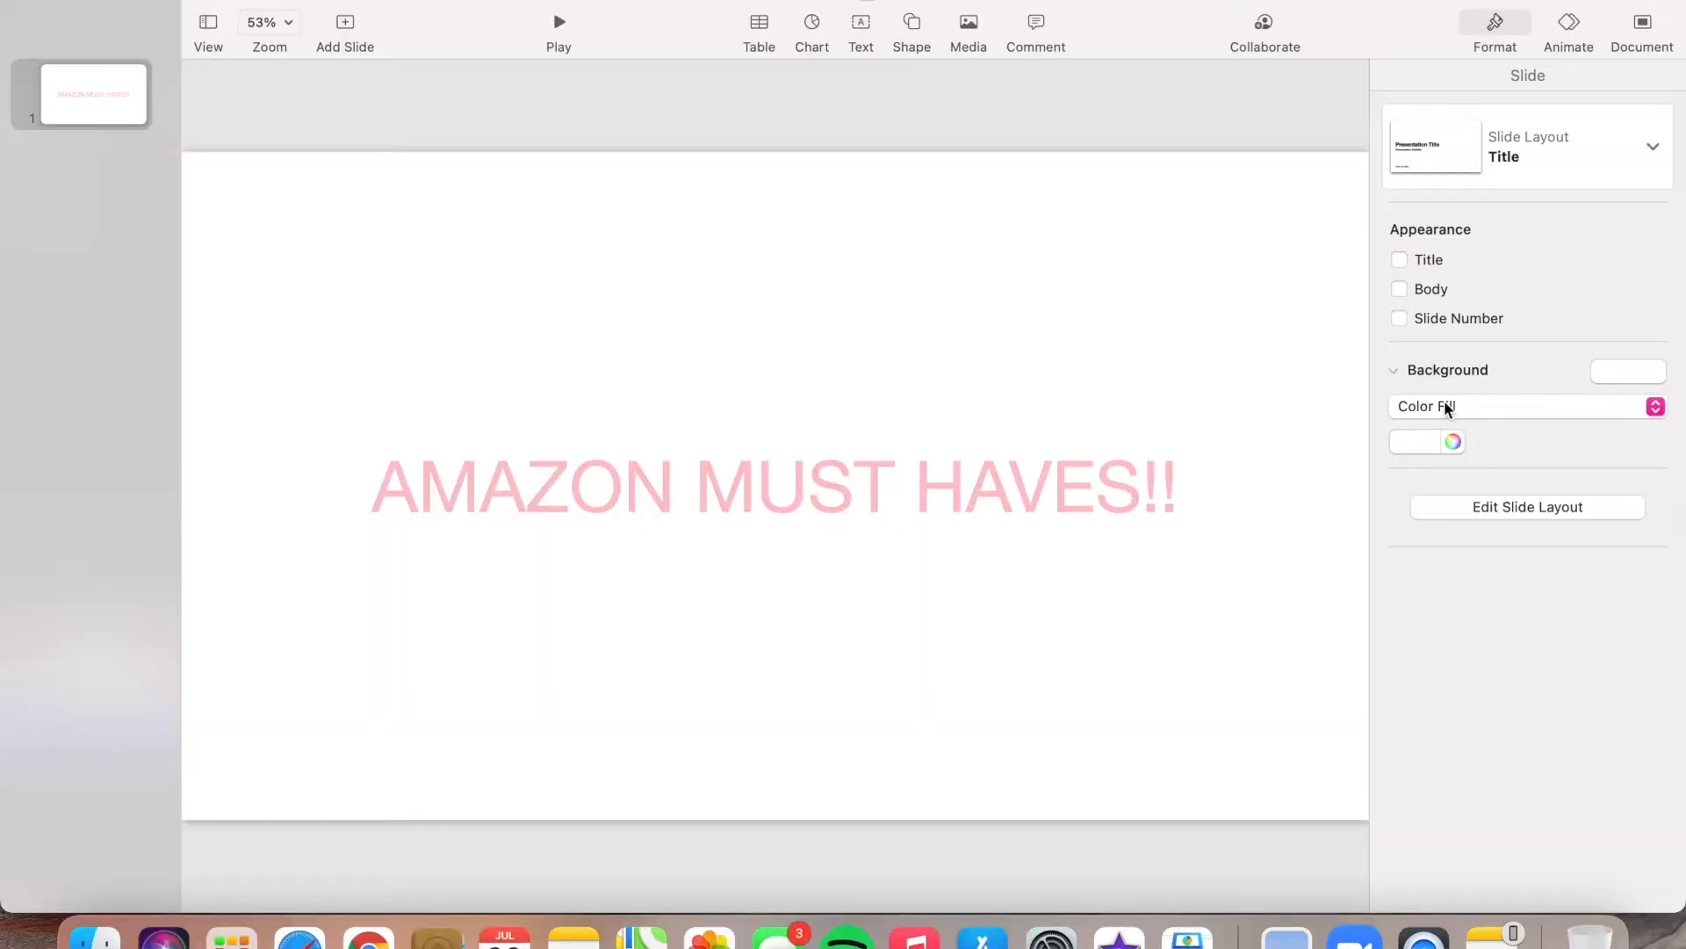
left_click(1443, 400)
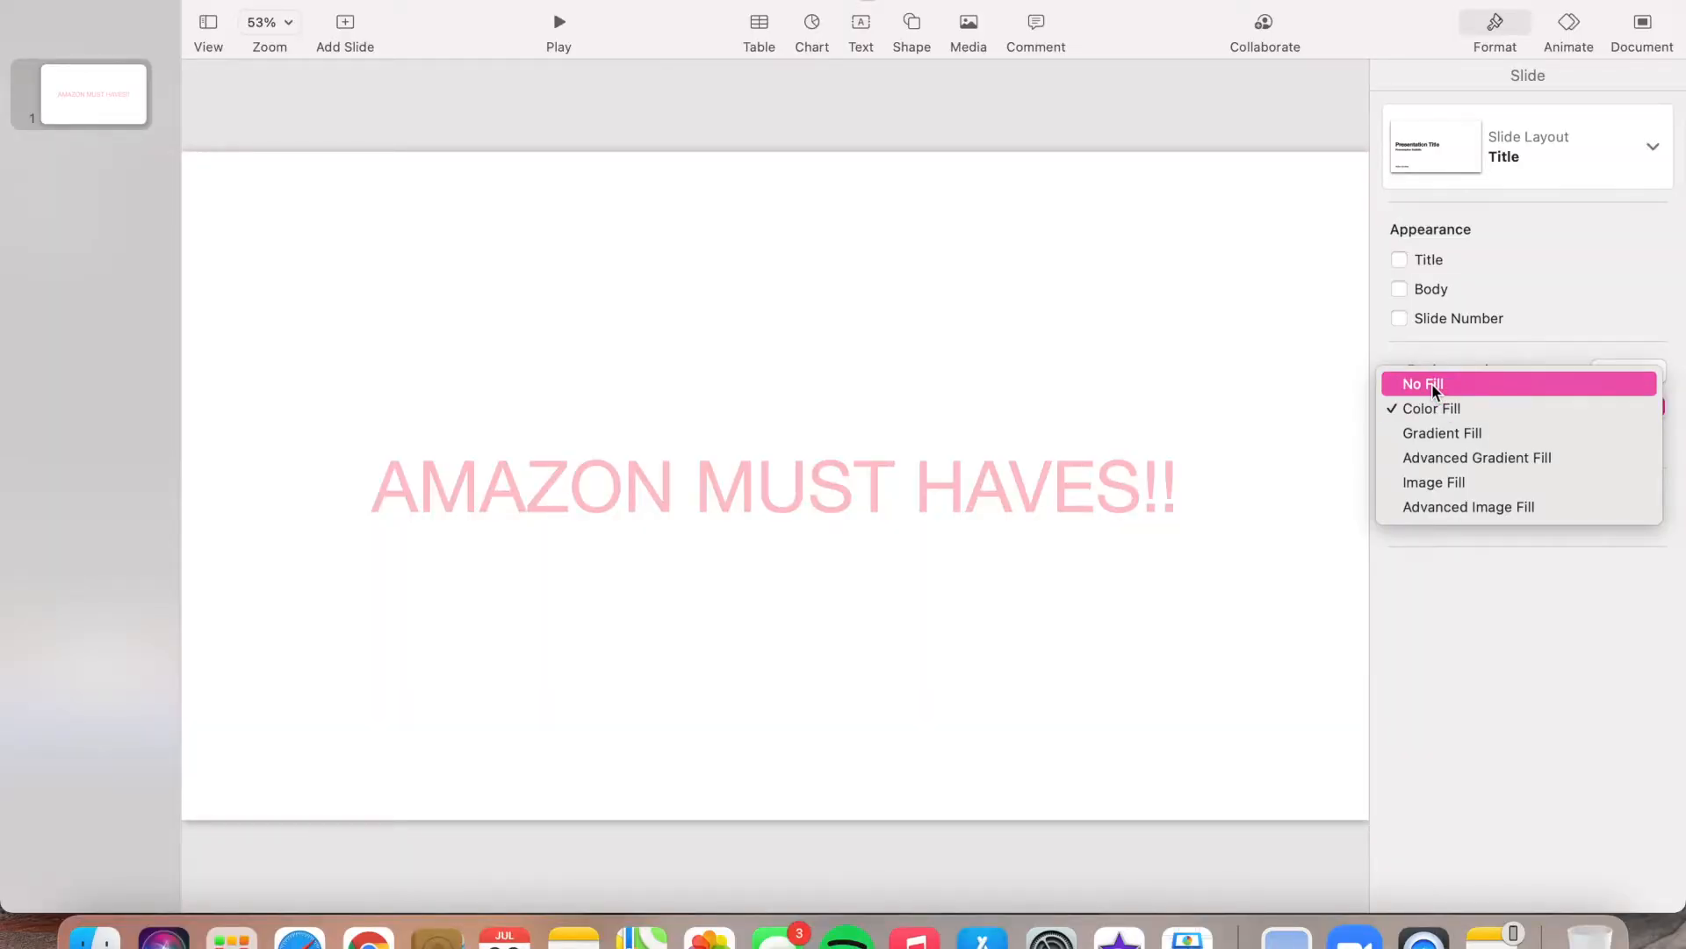
left_click(1432, 383)
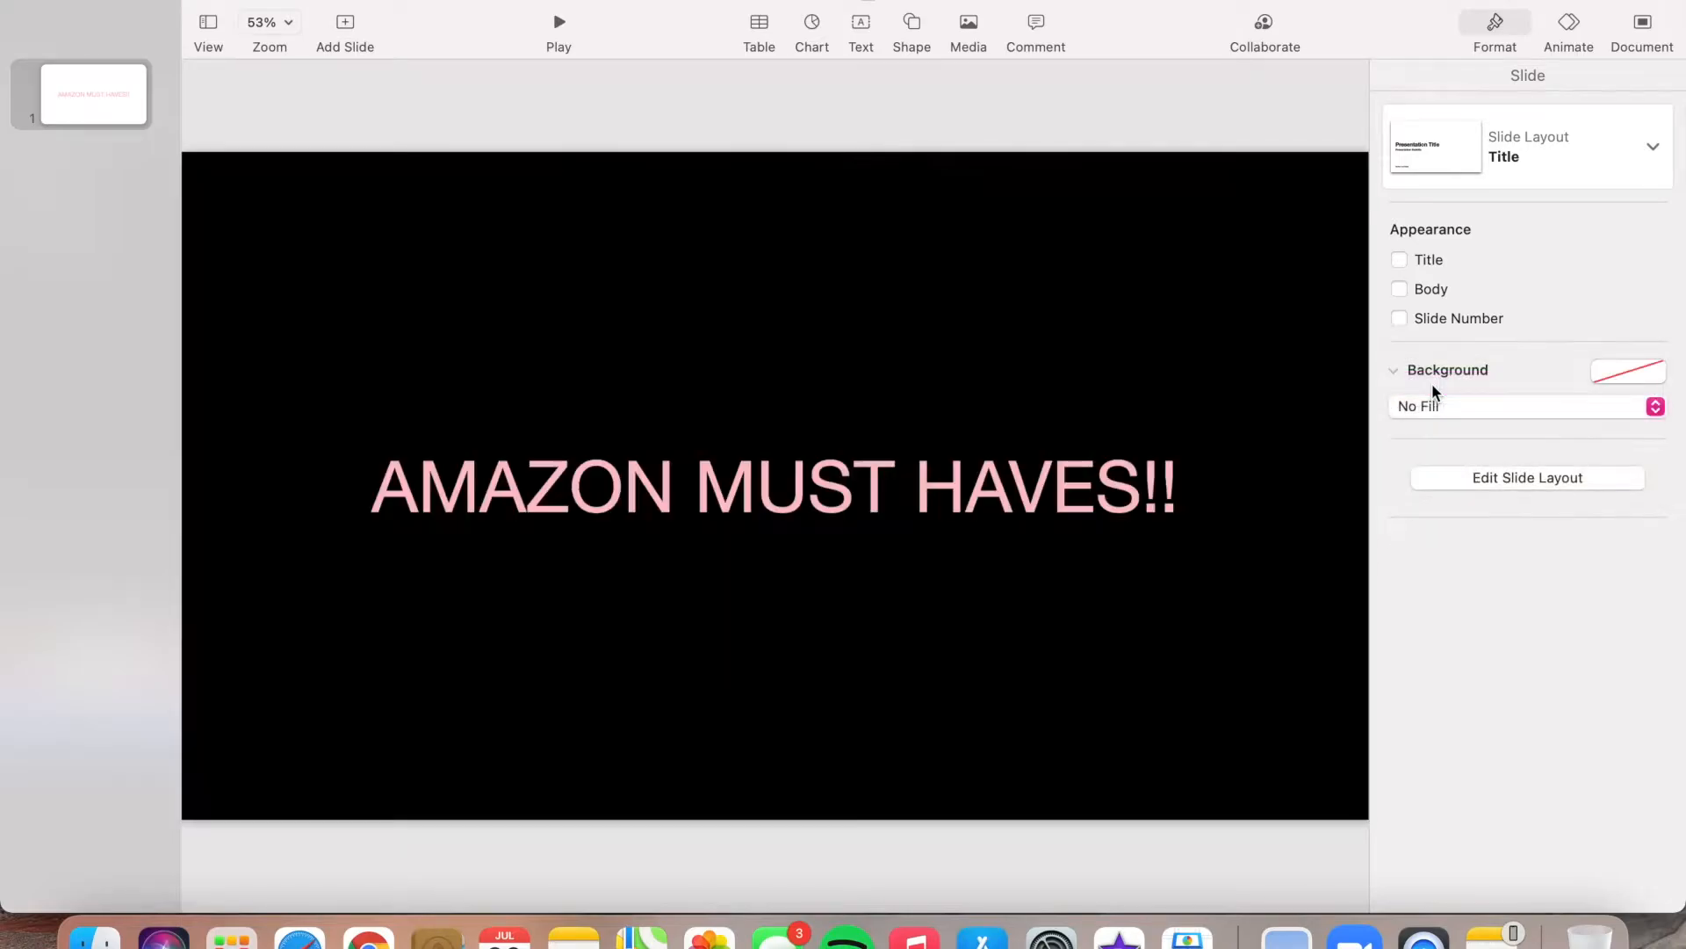
Export the slide as an image, changing the format from JPEG to one that supports a transparent background.
left_click(163, 2)
mouse_move(255, 277)
left_click(451, 370)
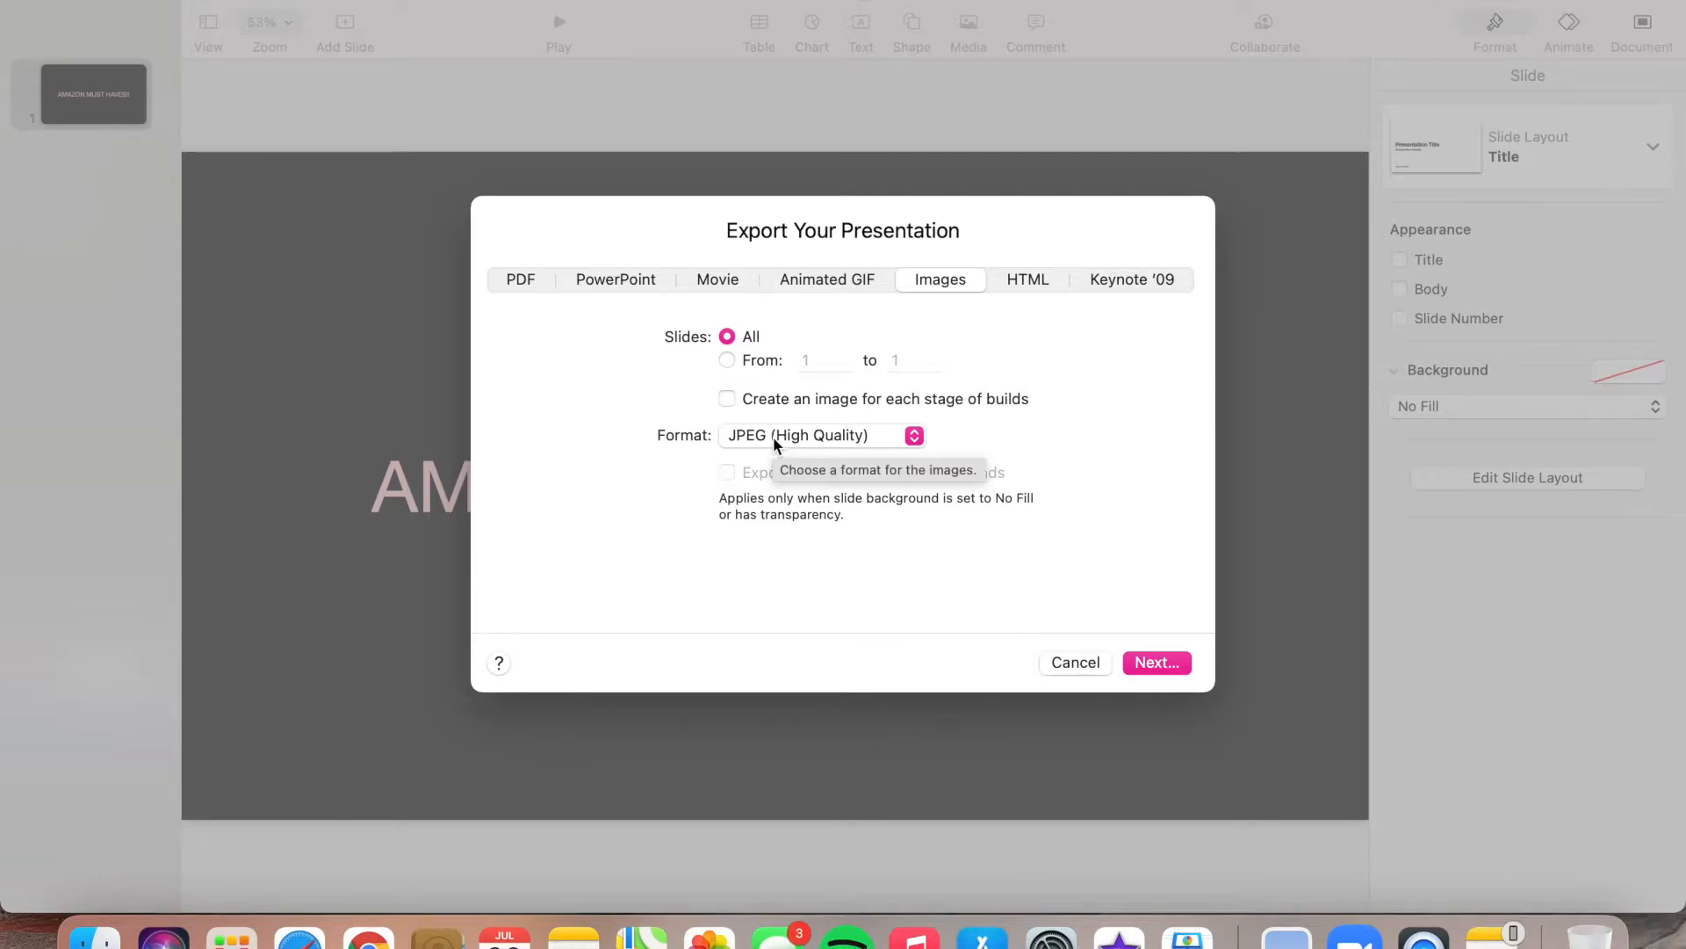
left_click(773, 436)
left_click(782, 487)
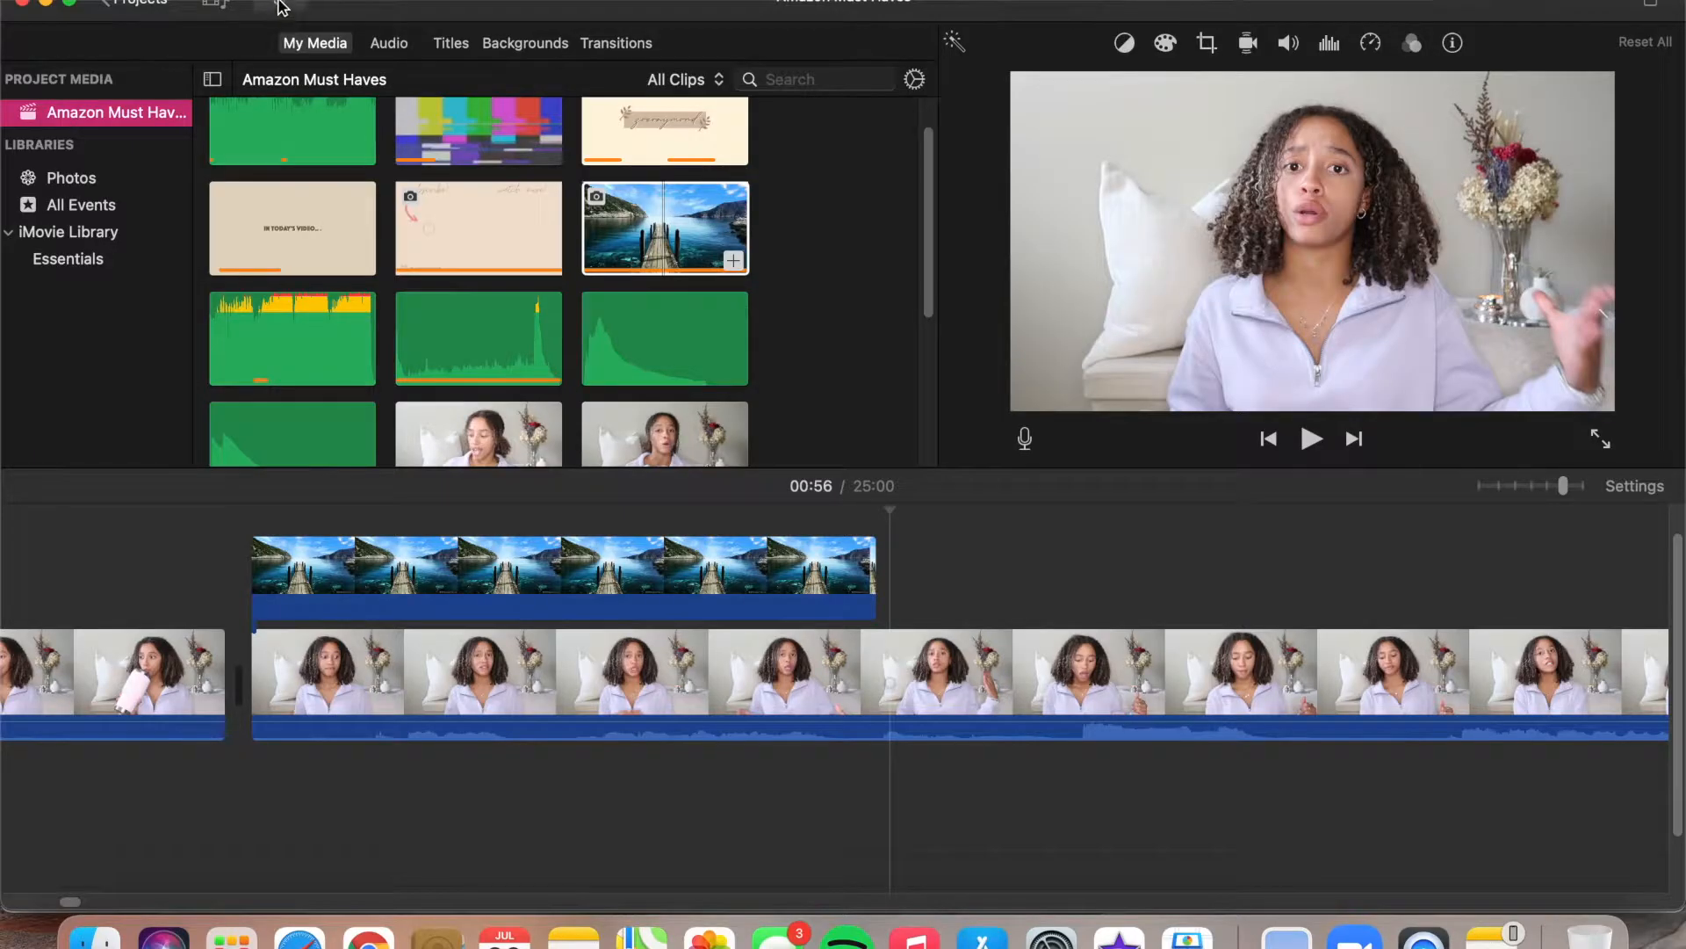
Switch to iMovie and import the AMAON folder with the exported text image from the Desktop into the project media.
left_click(281, 7)
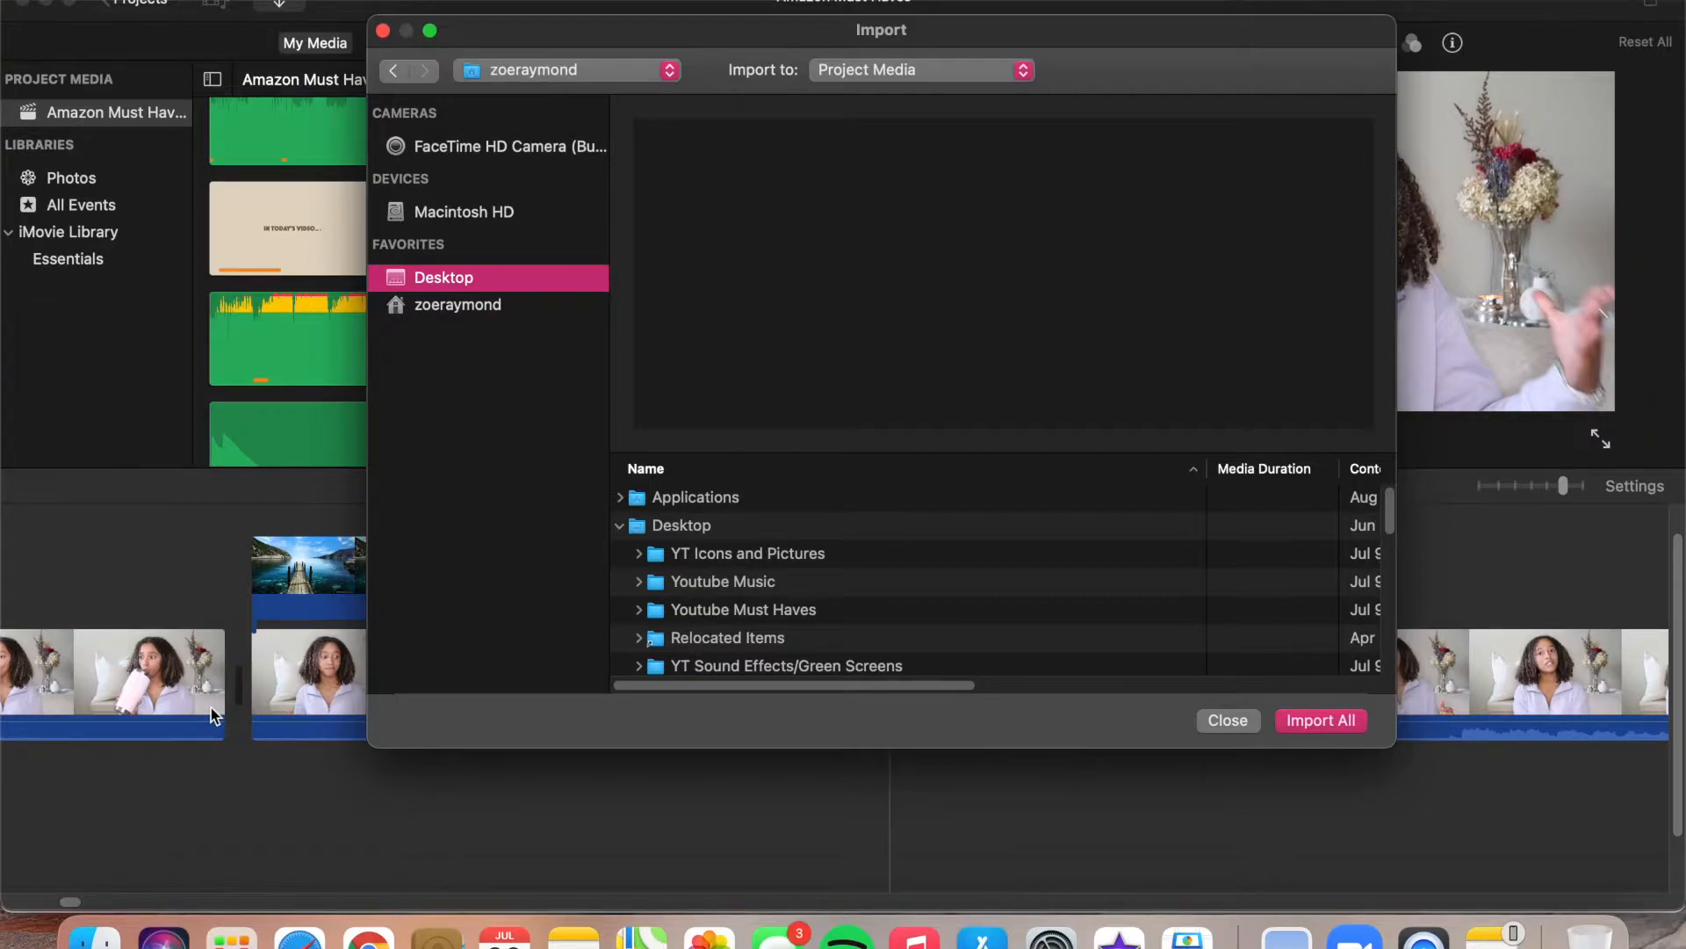
scroll(772, 584, "down", 10)
scroll(778, 576, "down", 1)
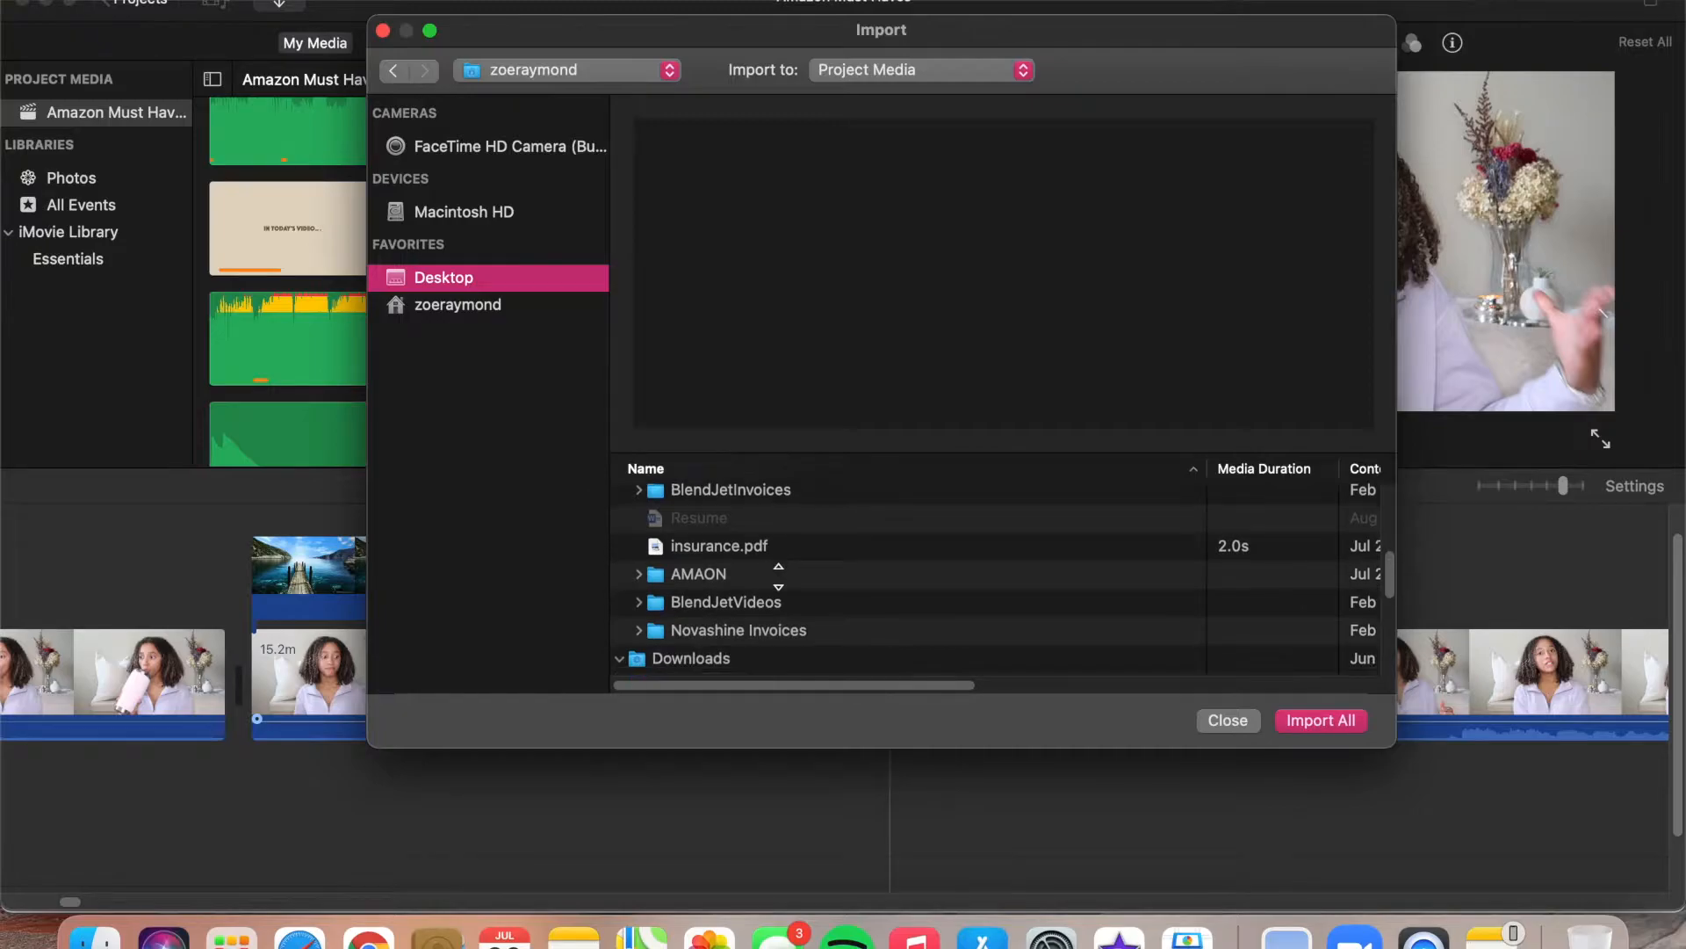
left_click(751, 580)
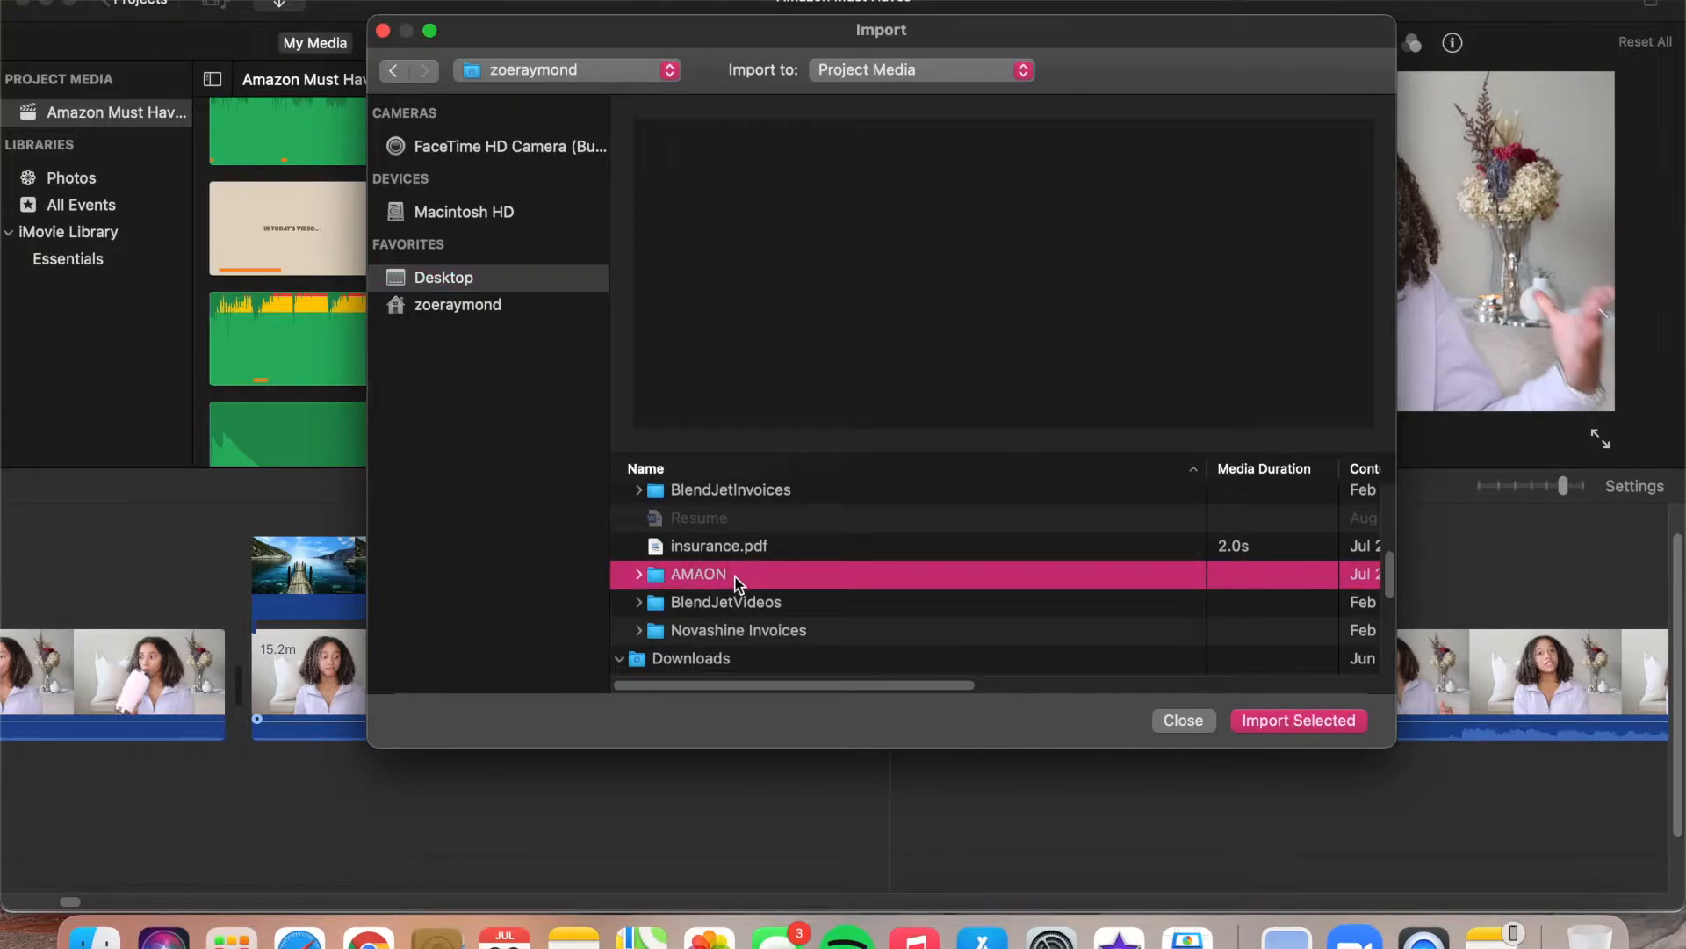
left_click(1321, 718)
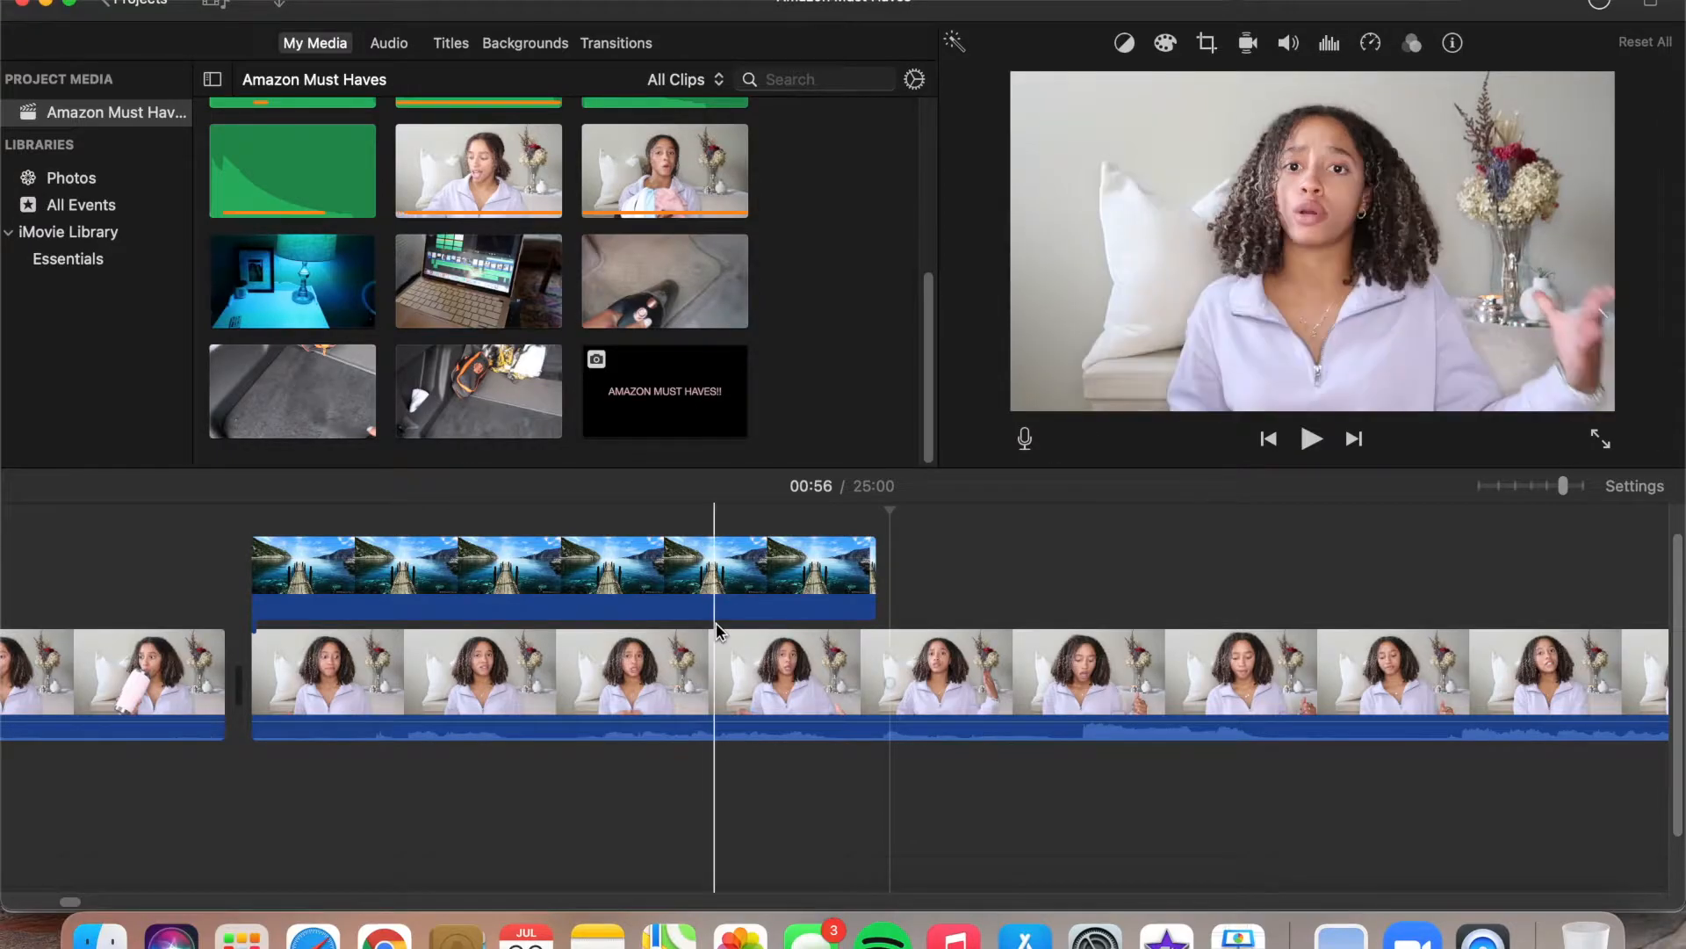
Overlay the AMAZON MUST HAVES!! image above the main footage shortly after the lake picture and set its crop style to Fit.
scroll(717, 631, "right", 5)
left_click_drag(665, 391, 527, 571)
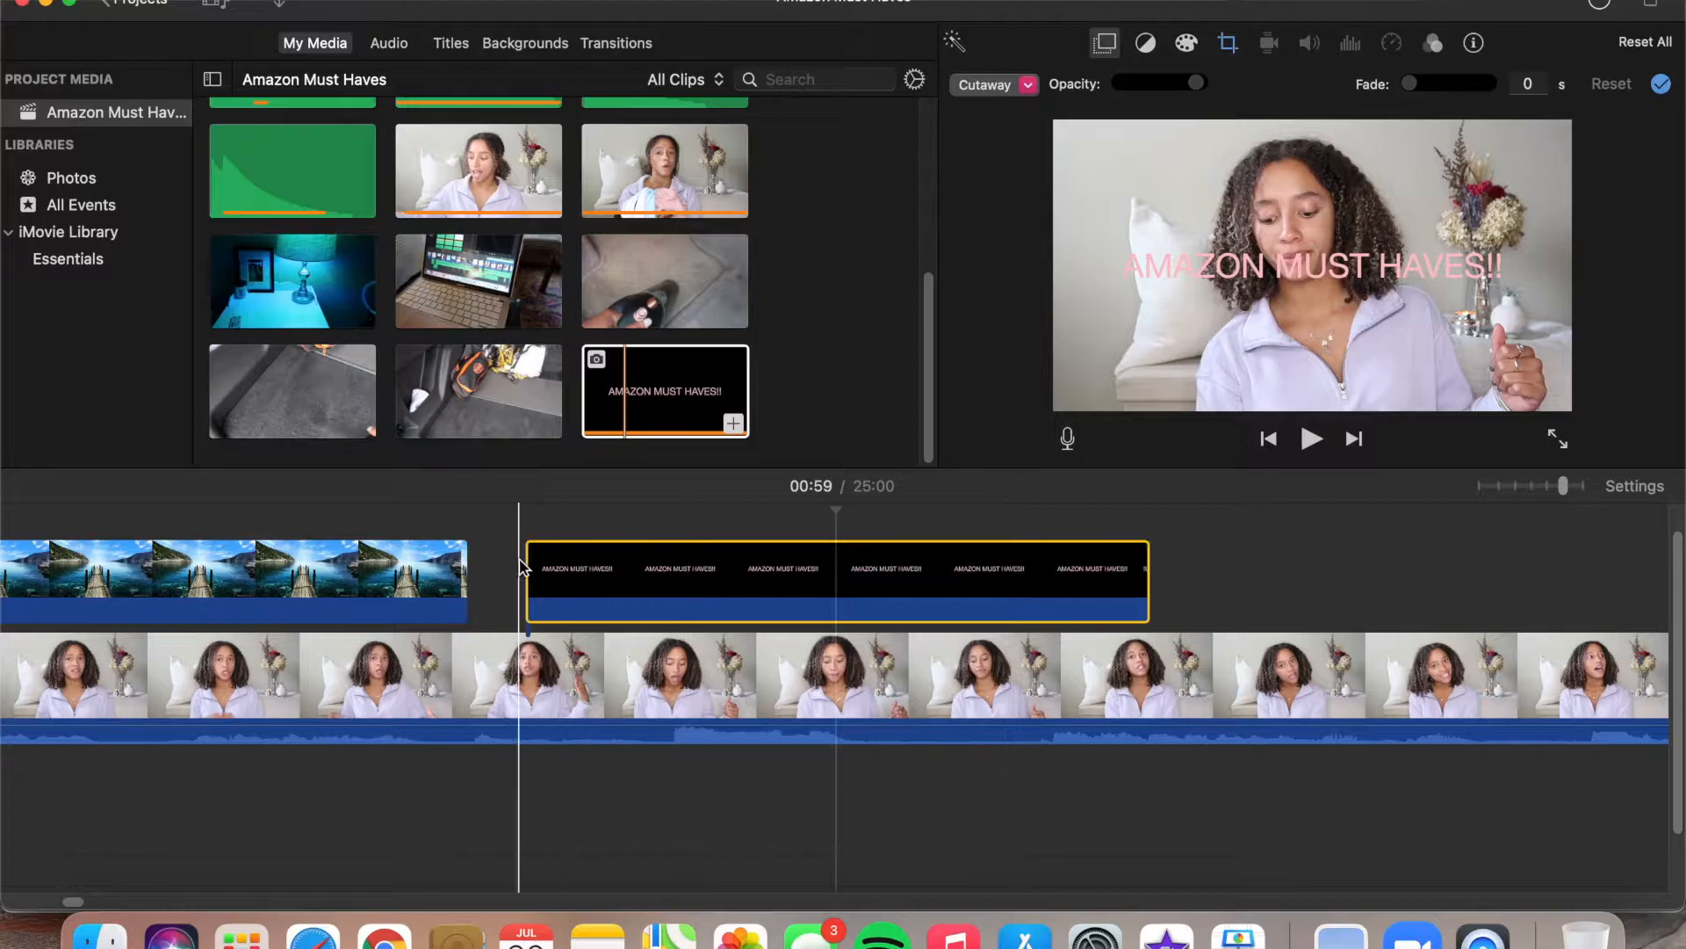
left_click(1228, 42)
left_click(1118, 84)
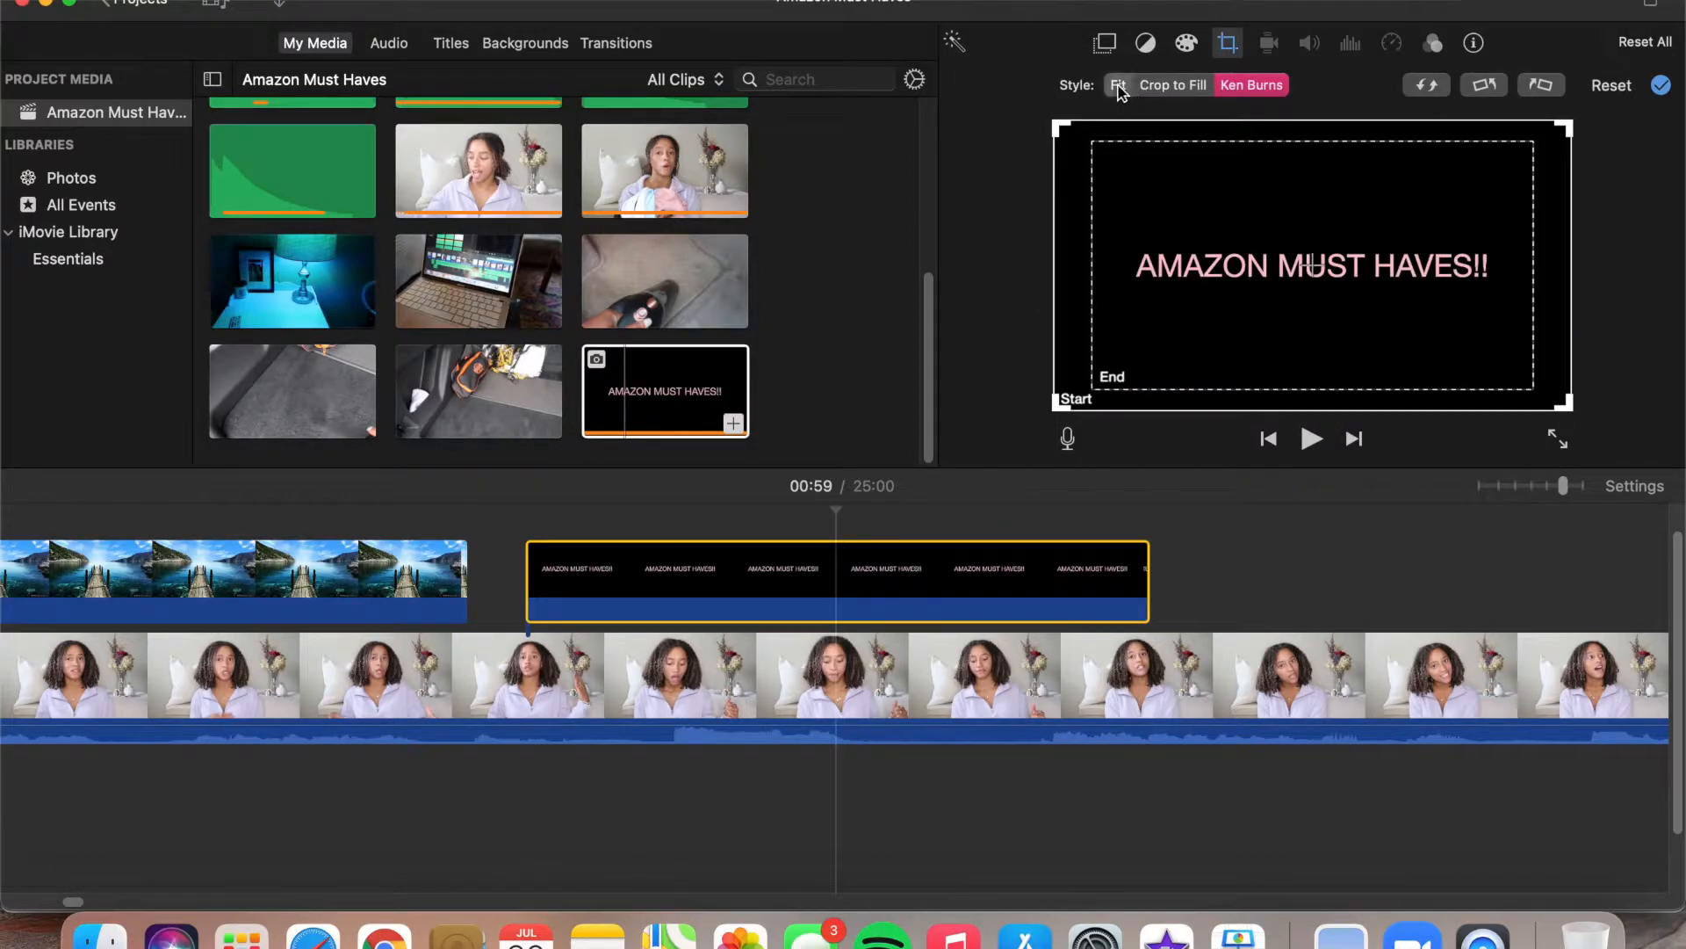
left_click(1662, 85)
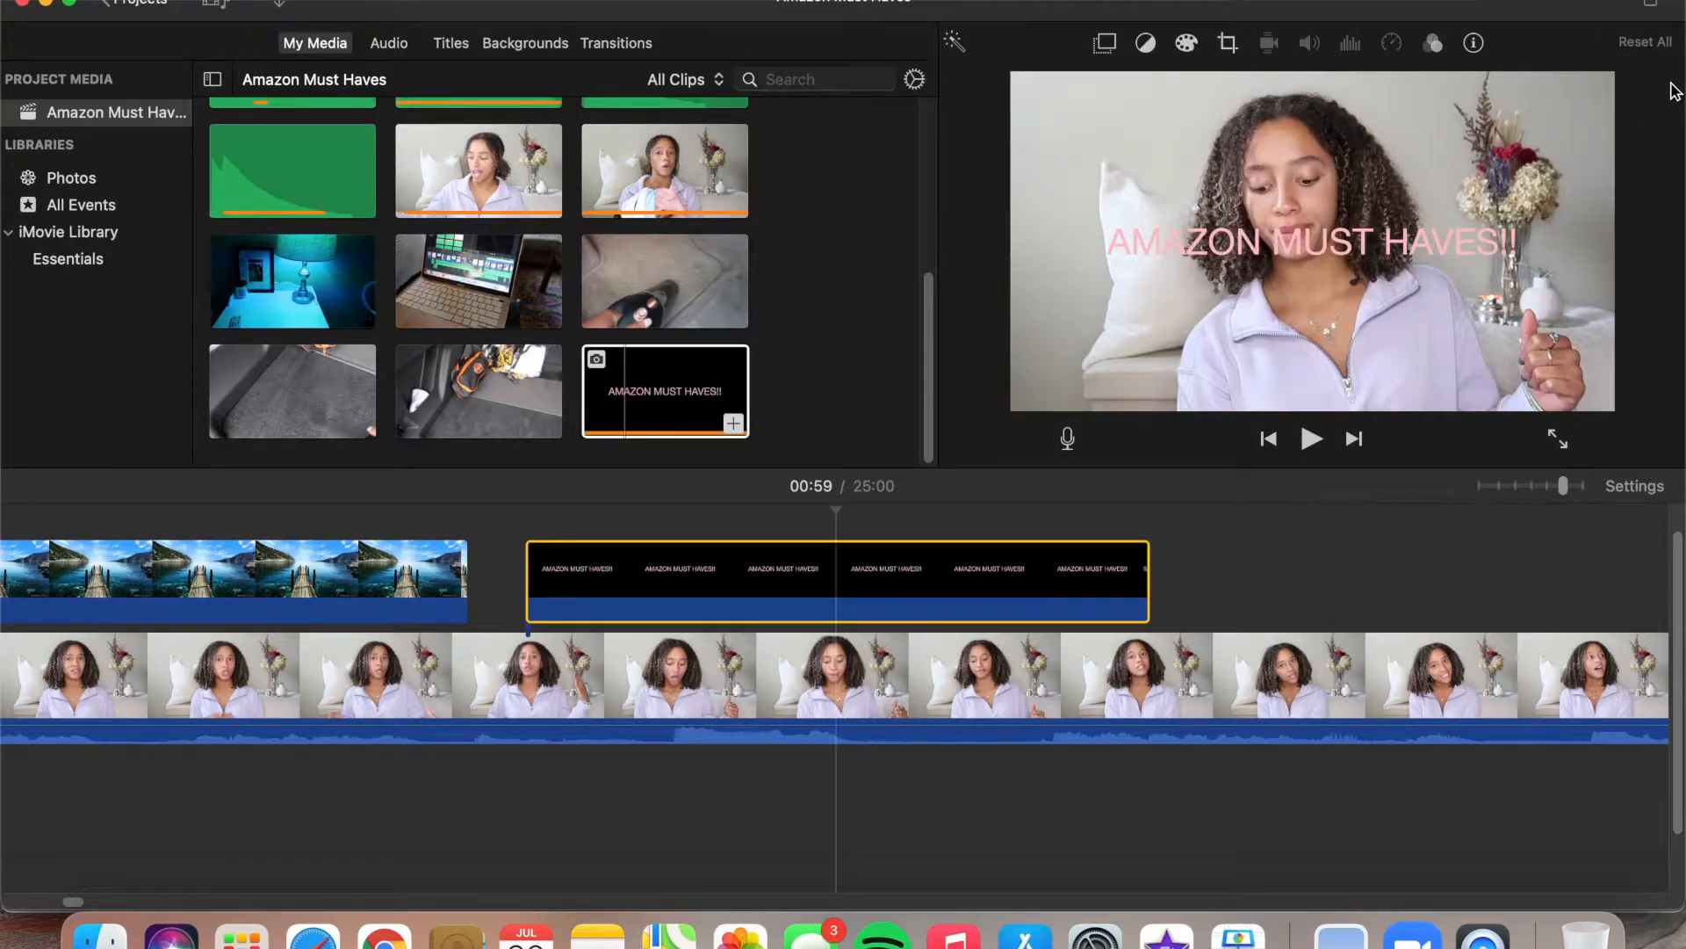
left_click(815, 590)
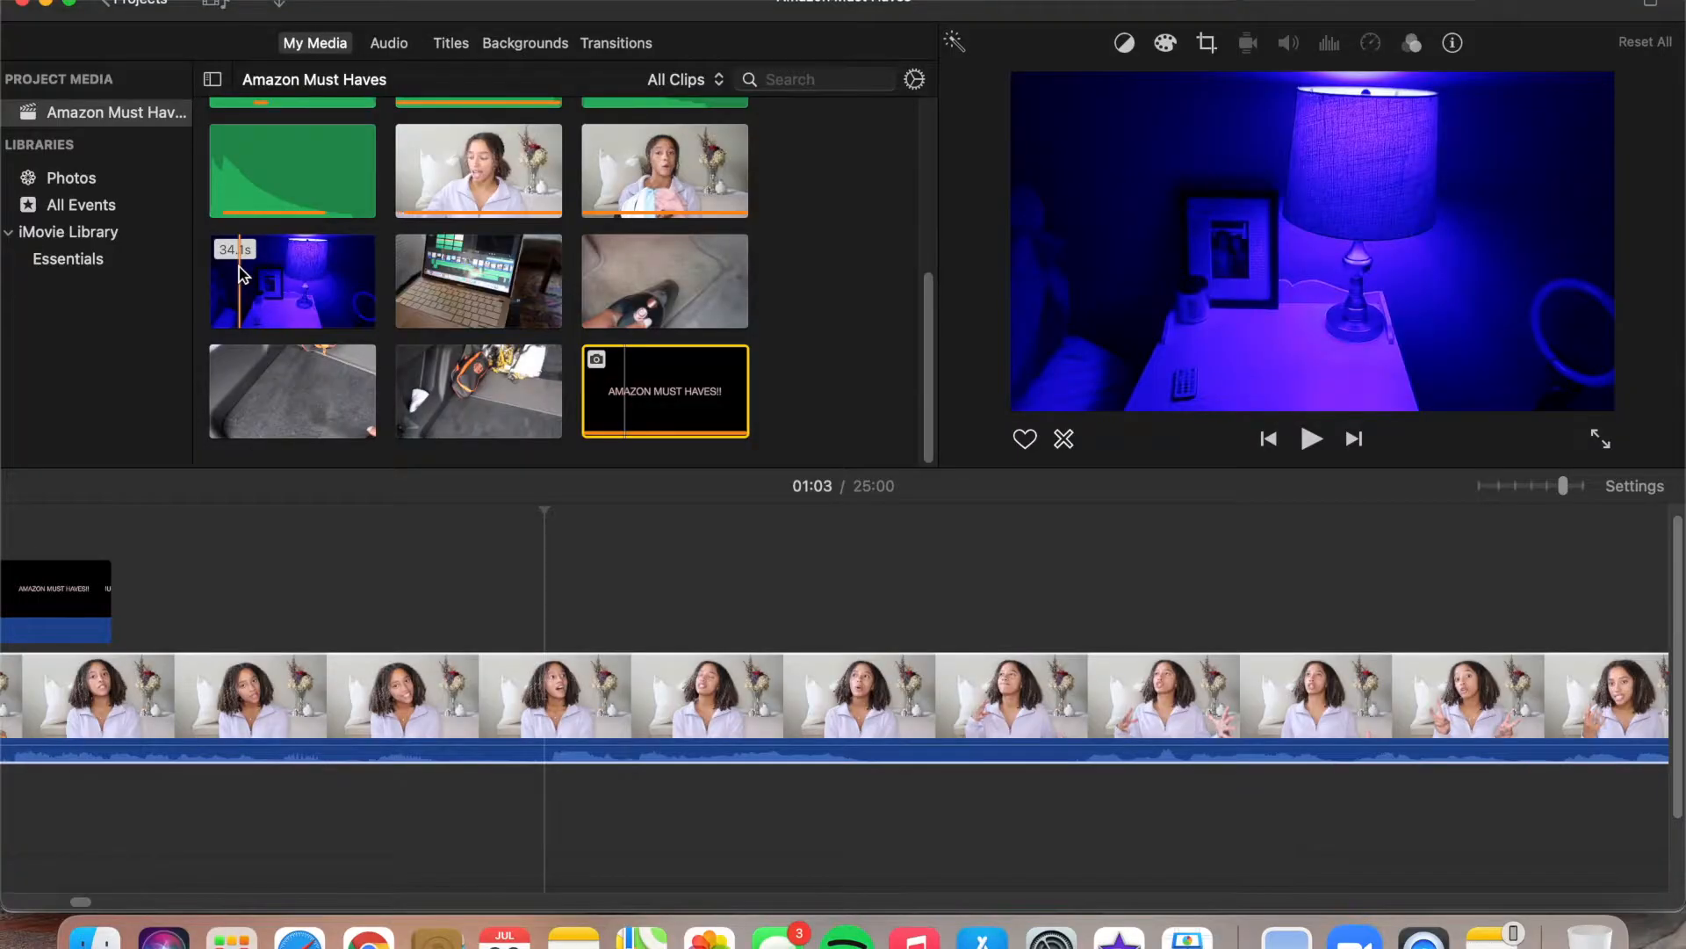
Place the coloured lamp clip as a cutaway above the main footage after the text overlay, play it back and lower its audio level.
left_click_drag(243, 274, 410, 571)
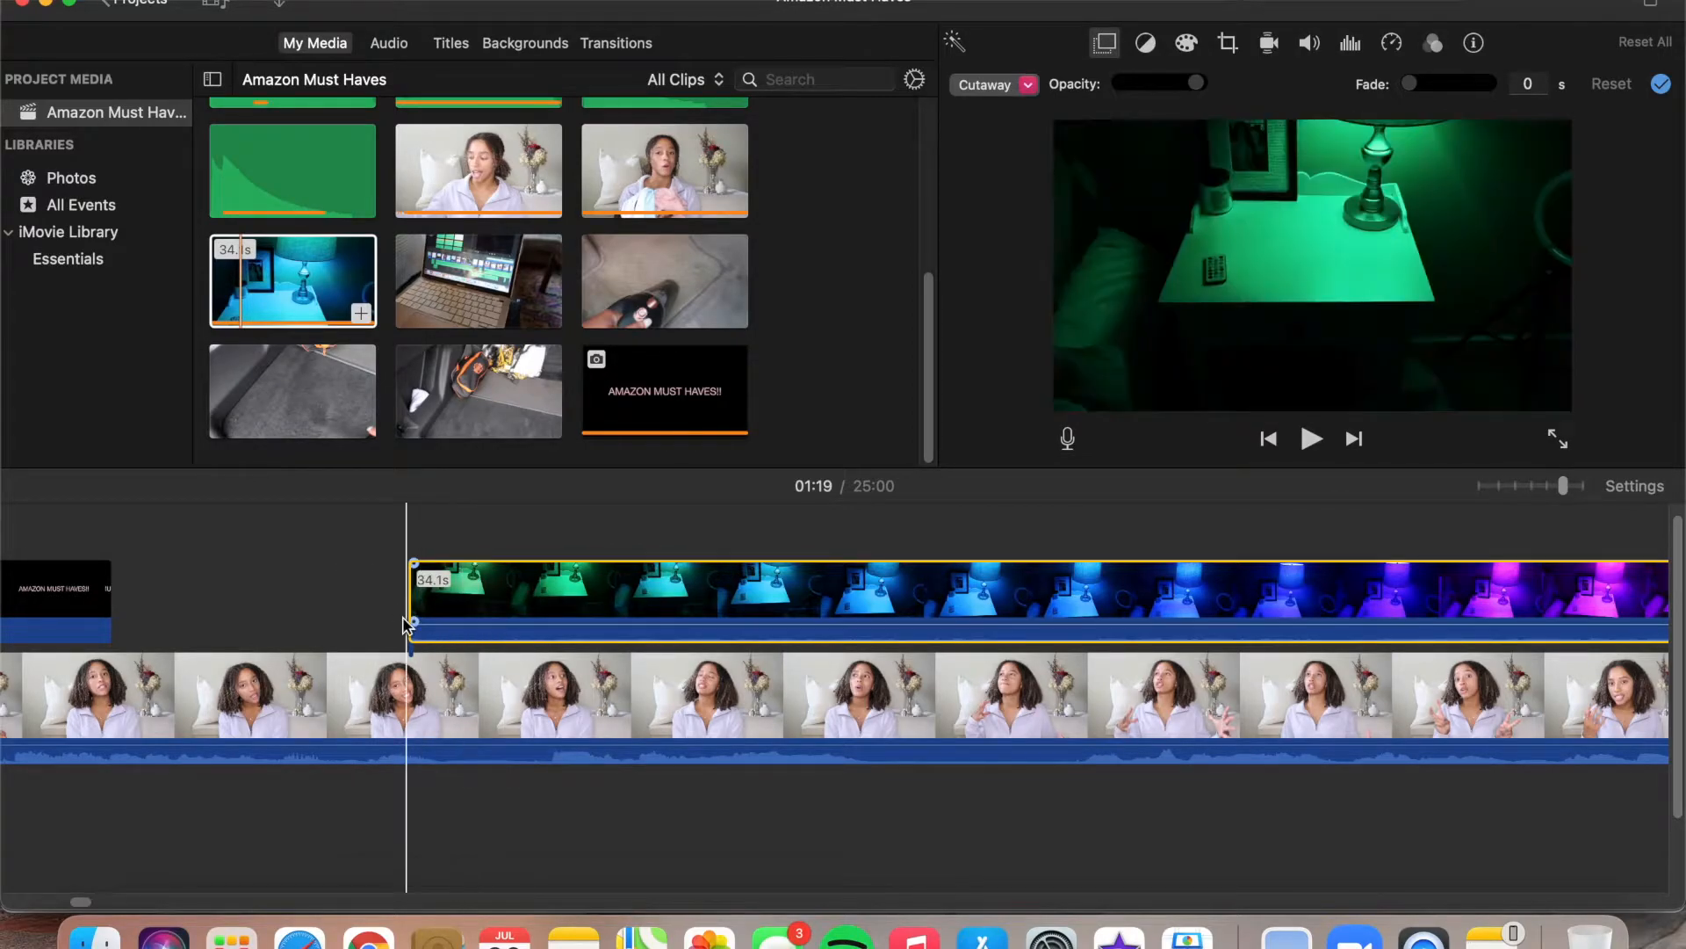
key("space")
left_click_drag(703, 624, 731, 651)
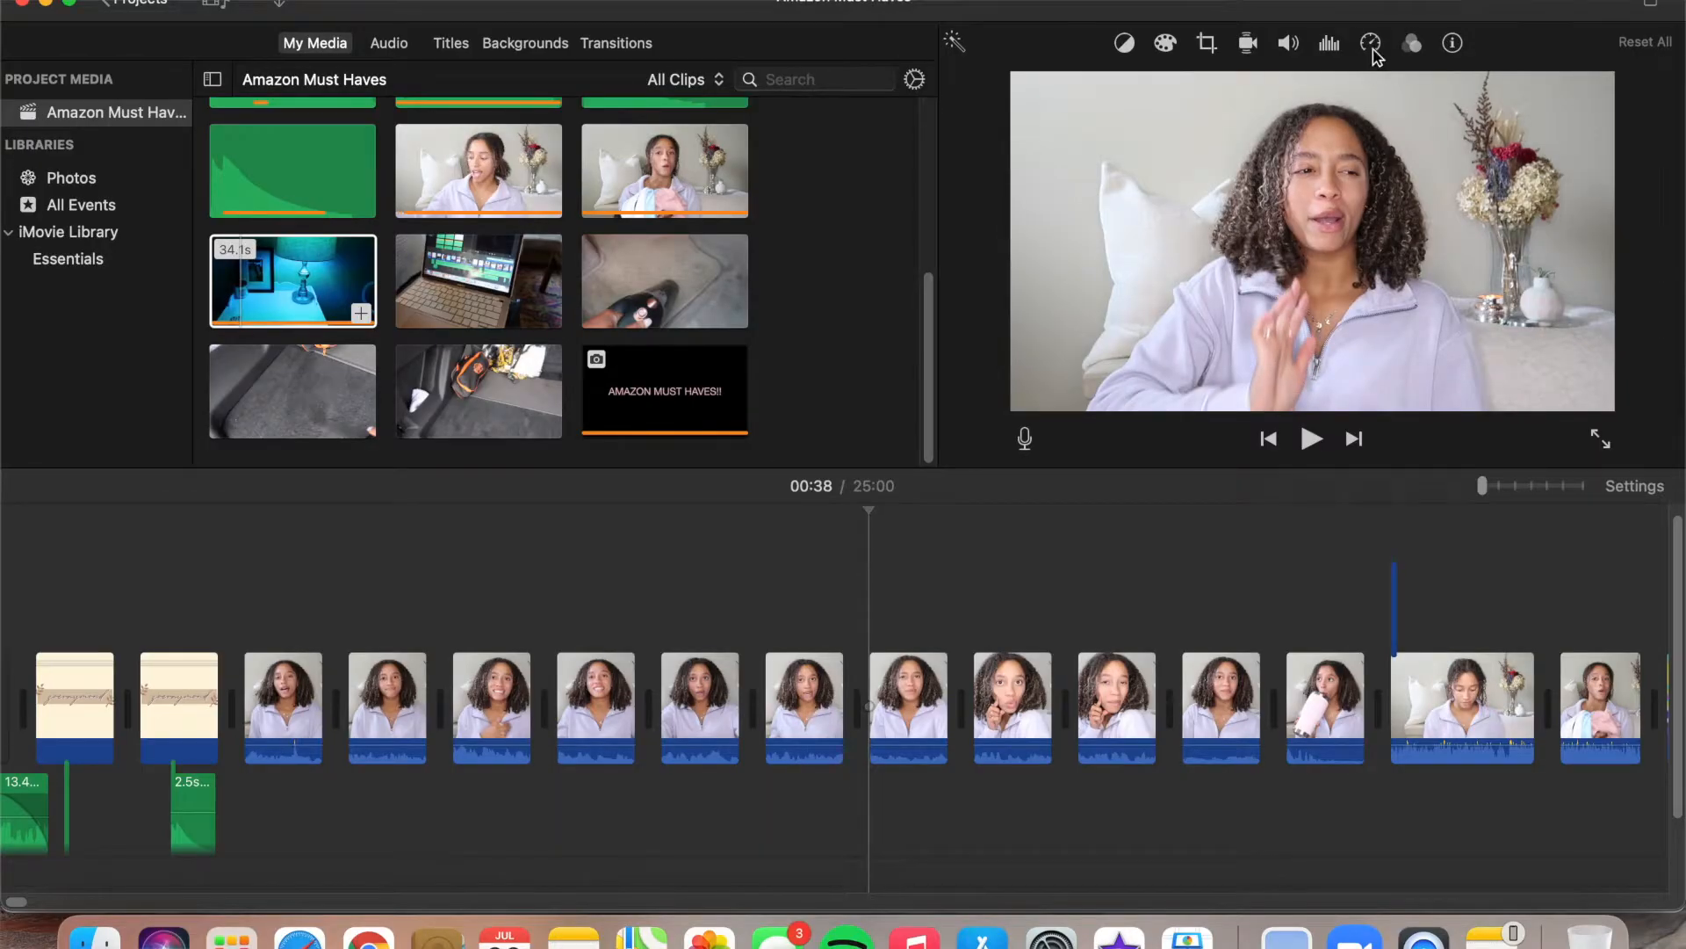
Review the playback speed options for the talking clip at 00:38.
left_click(1374, 53)
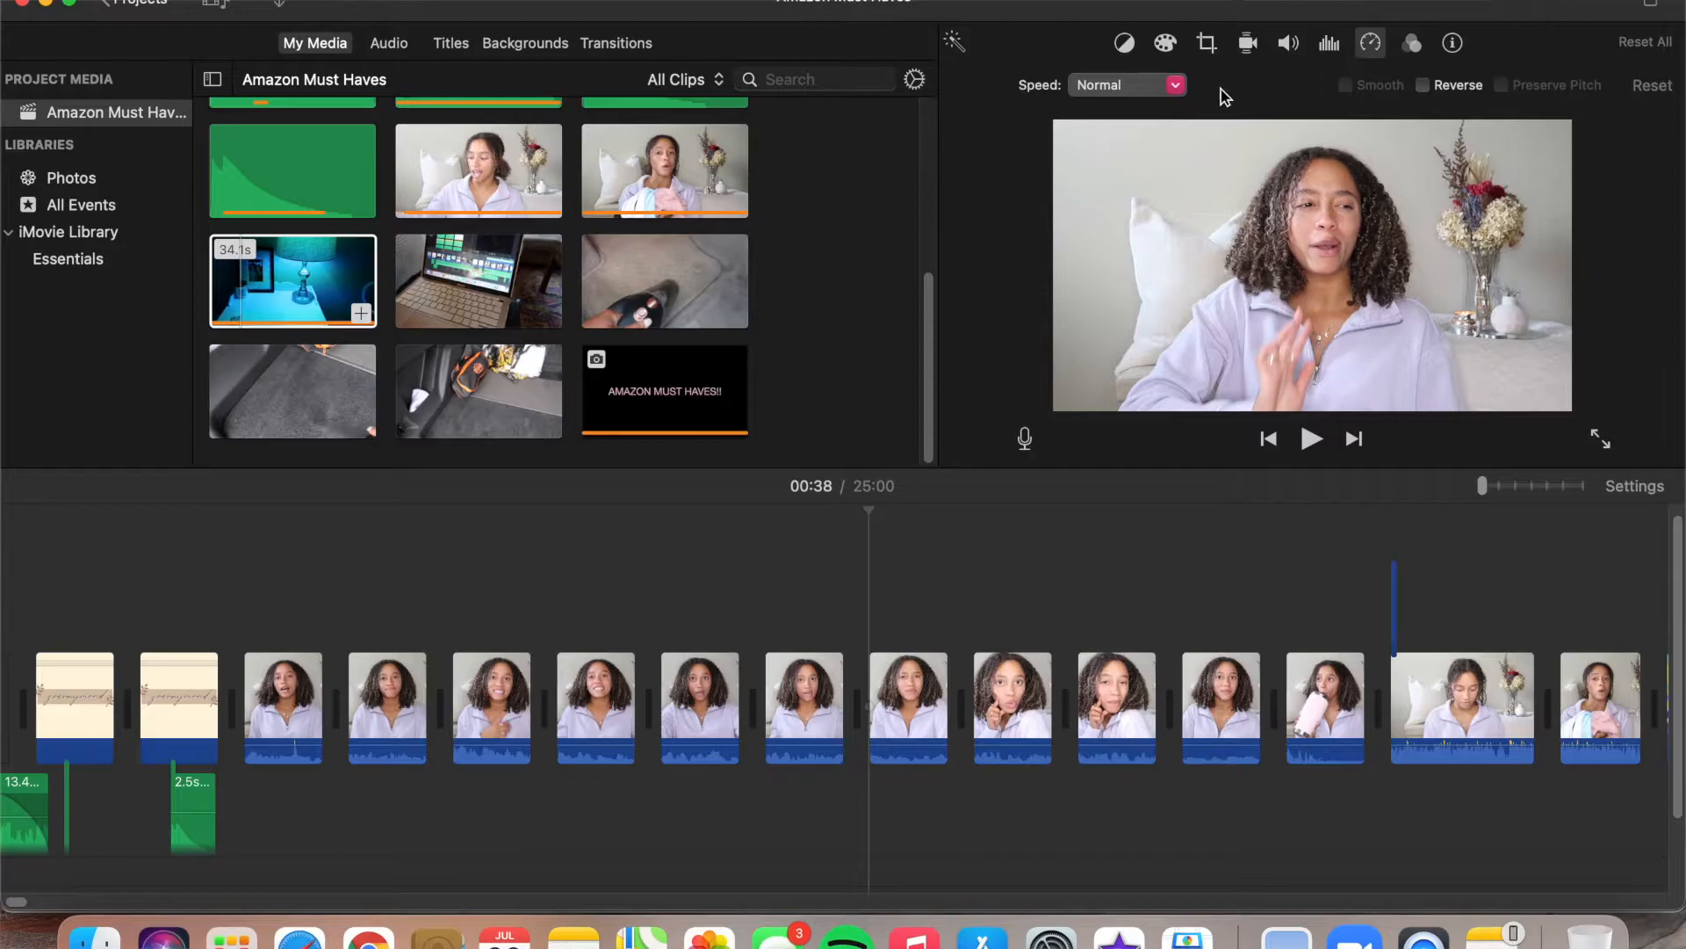
left_click(1168, 86)
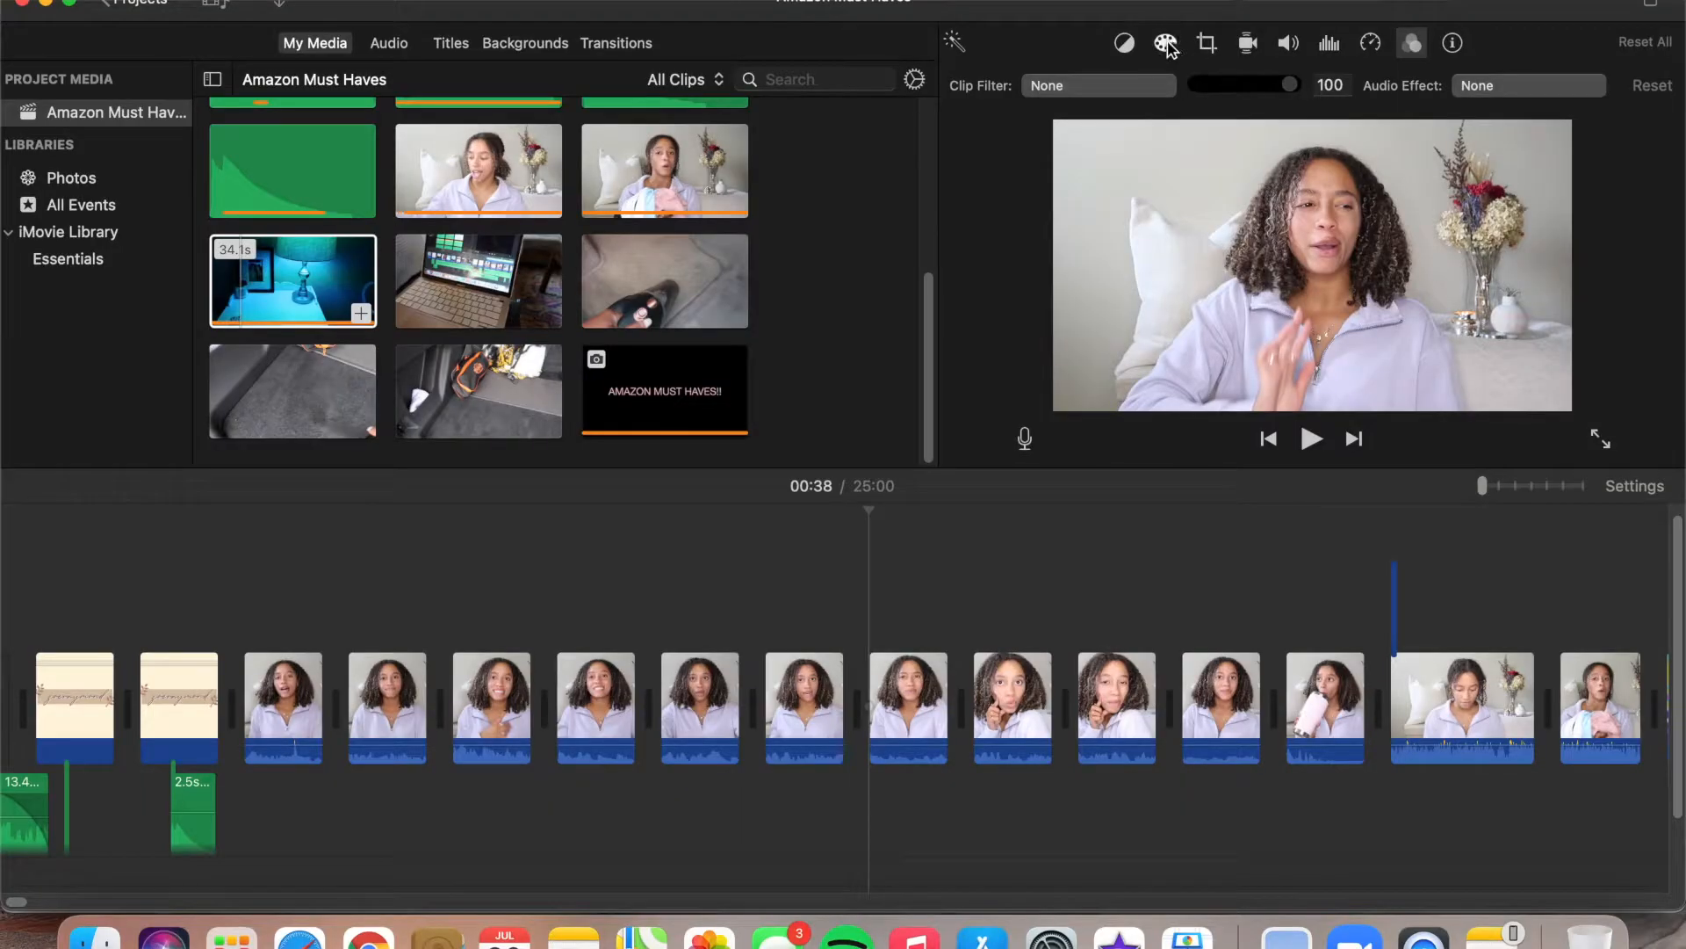
Open colour correction for the talking clip at 00:39, try out the shadow and contrast levels, and lower its highlights.
left_click(1169, 44)
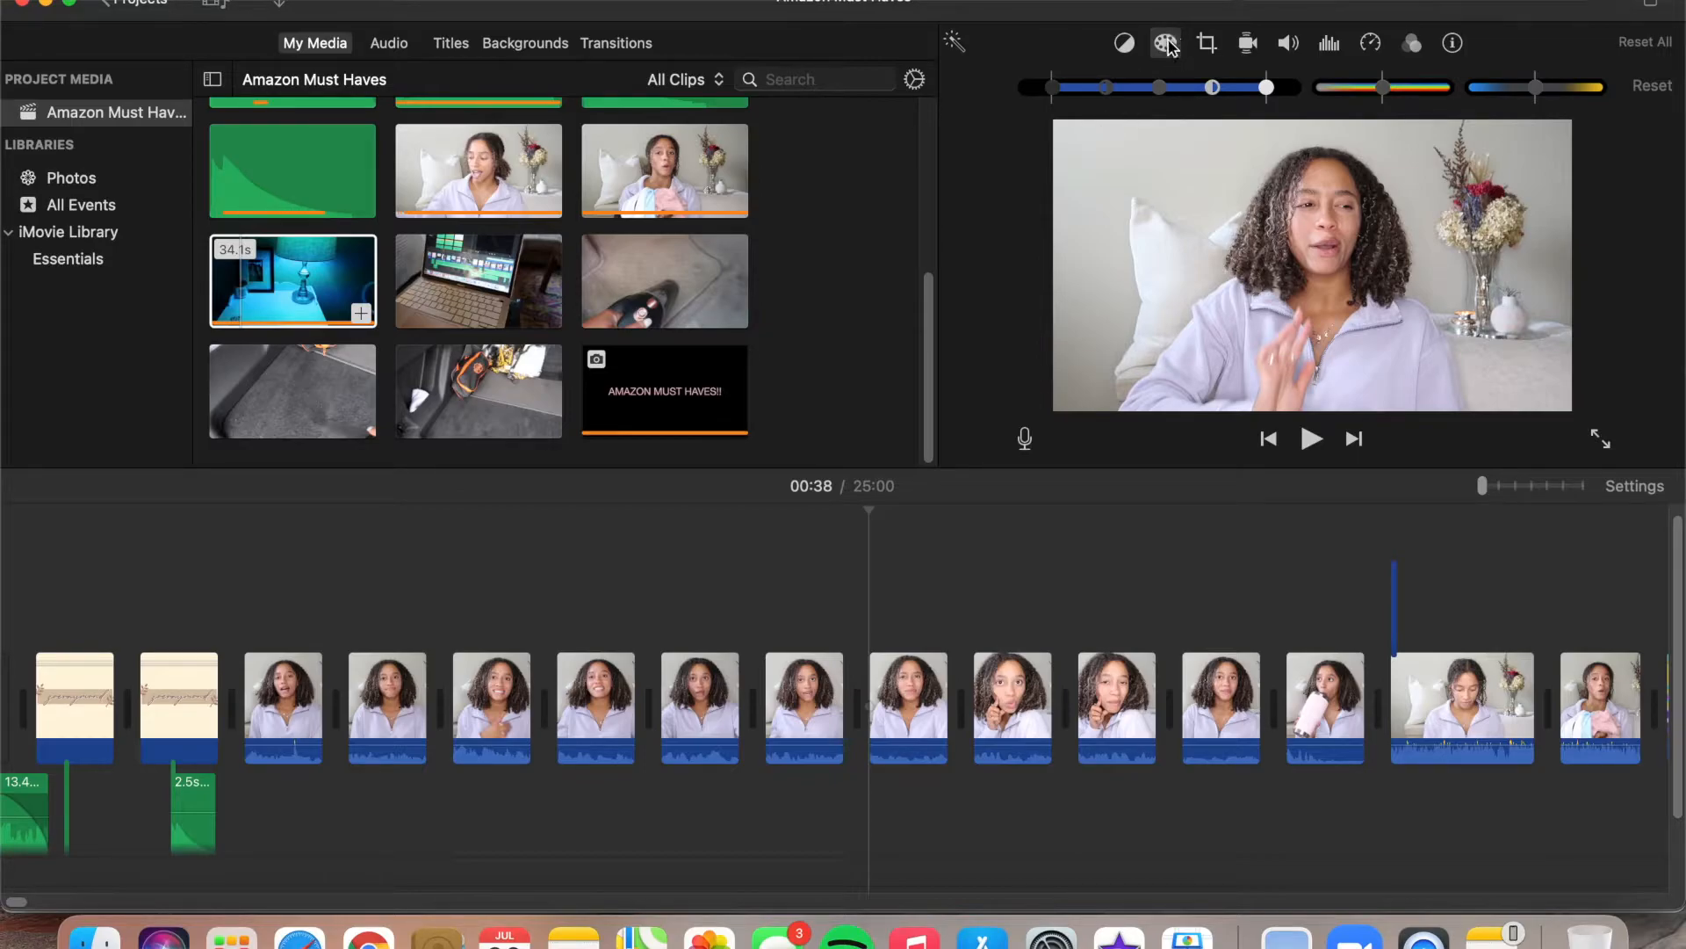
left_click_drag(1052, 88, 1109, 100)
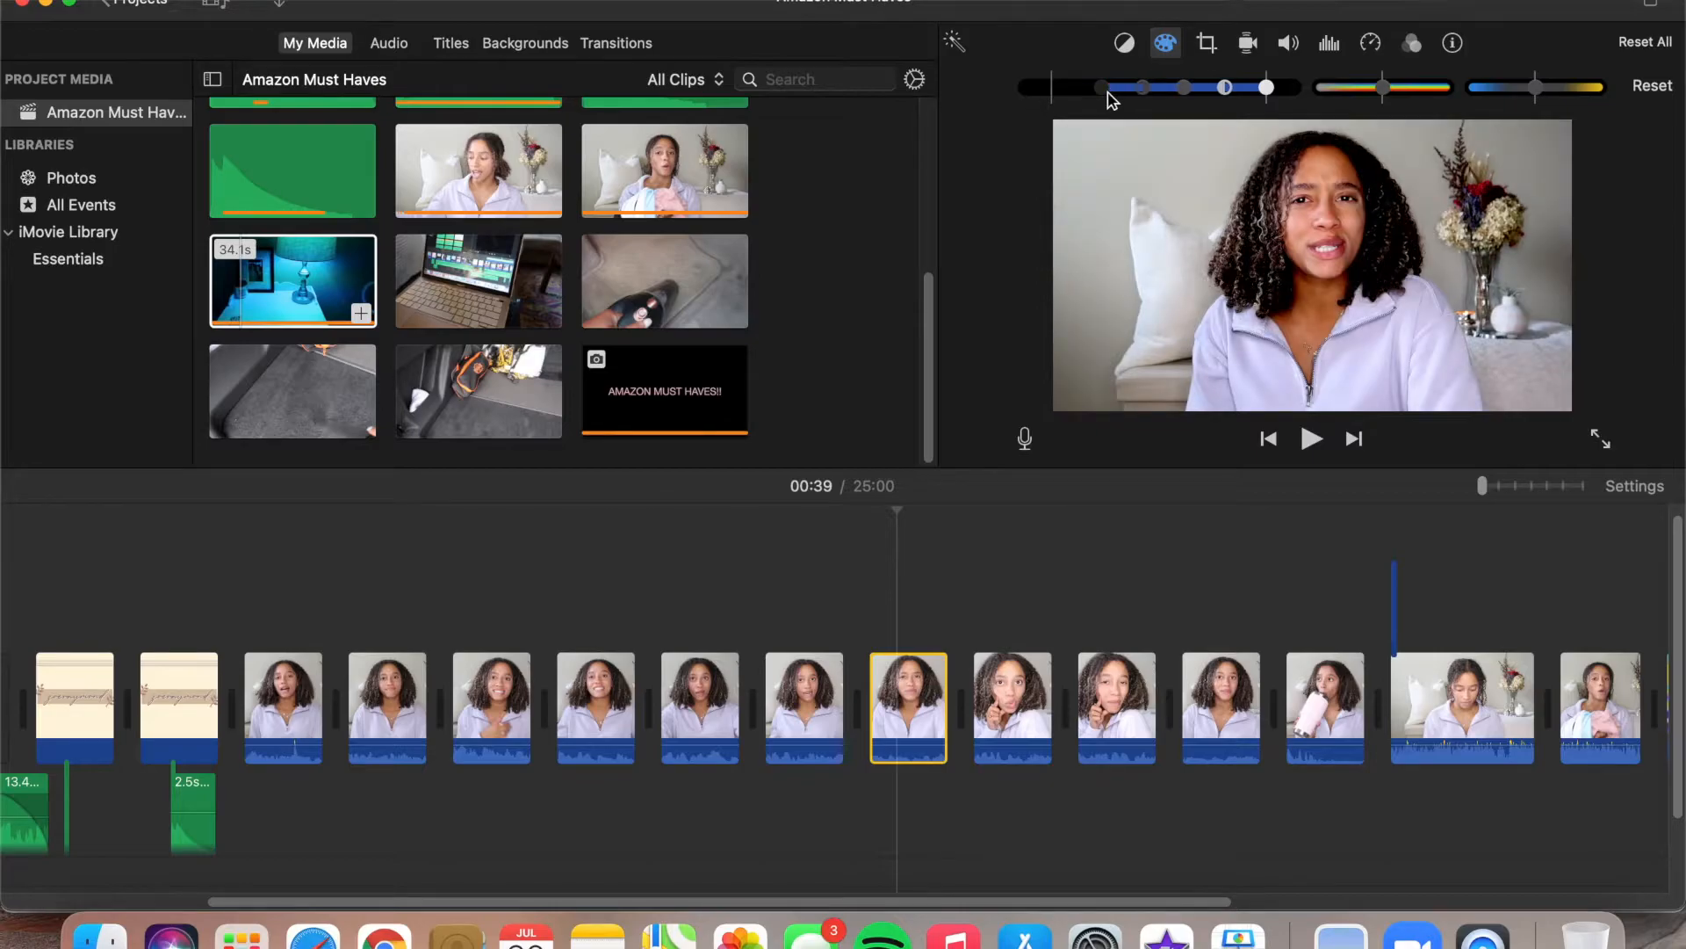
key("super+z")
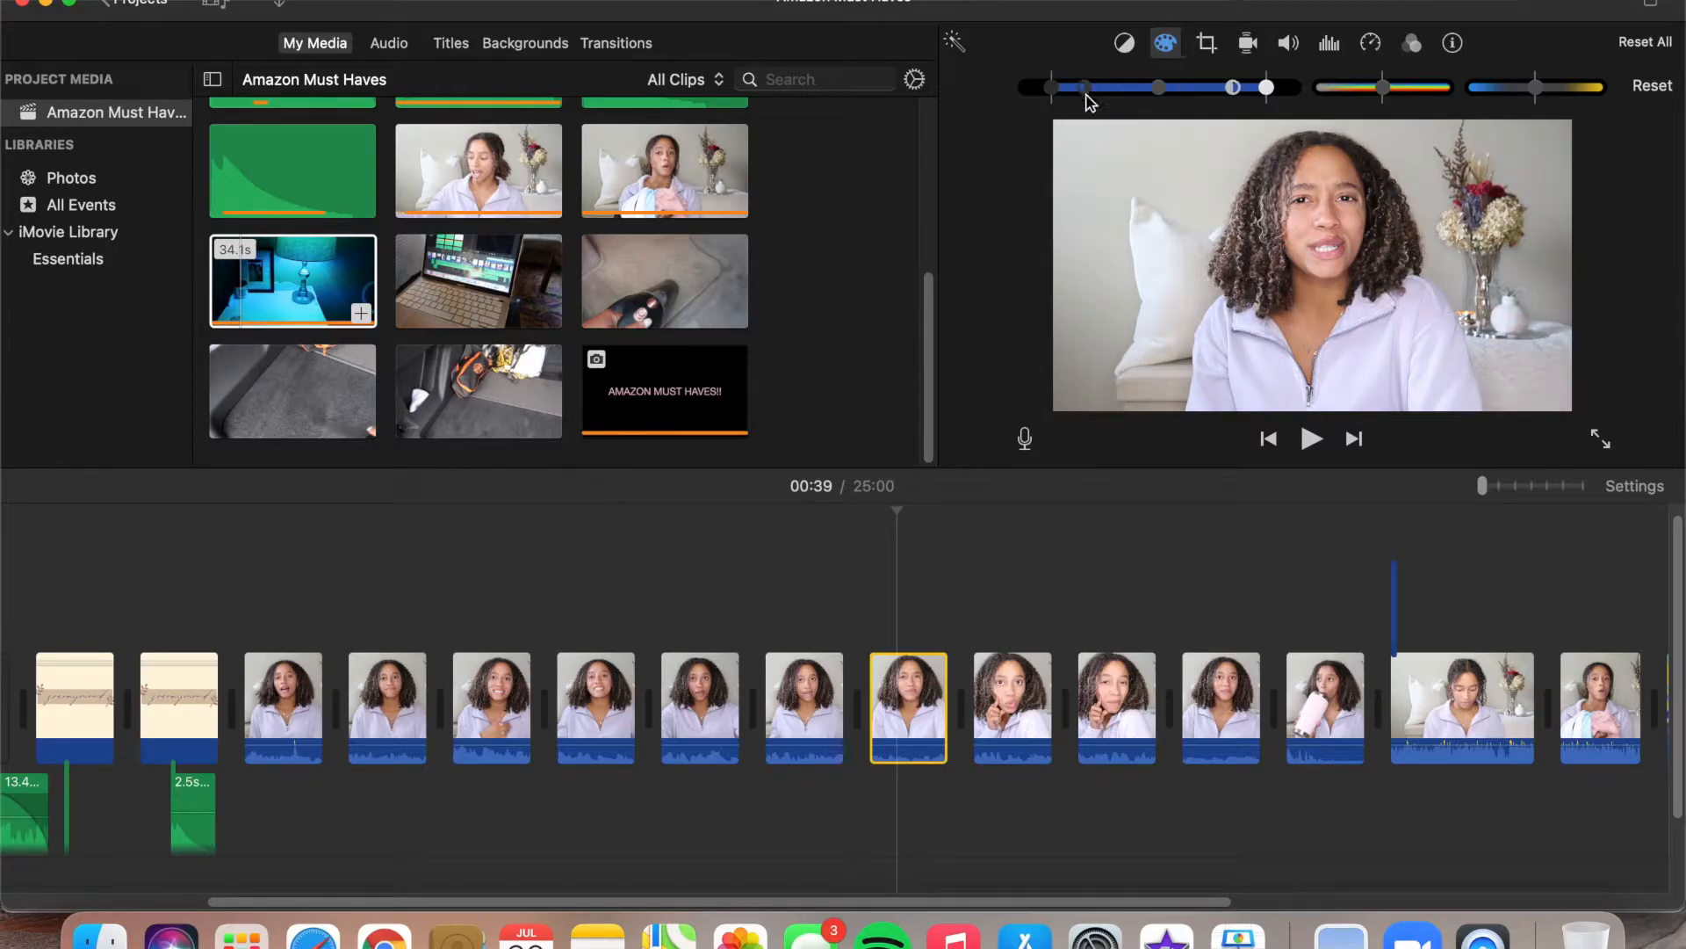
left_click_drag(1086, 95, 1092, 94)
left_click_drag(1159, 93, 1234, 93)
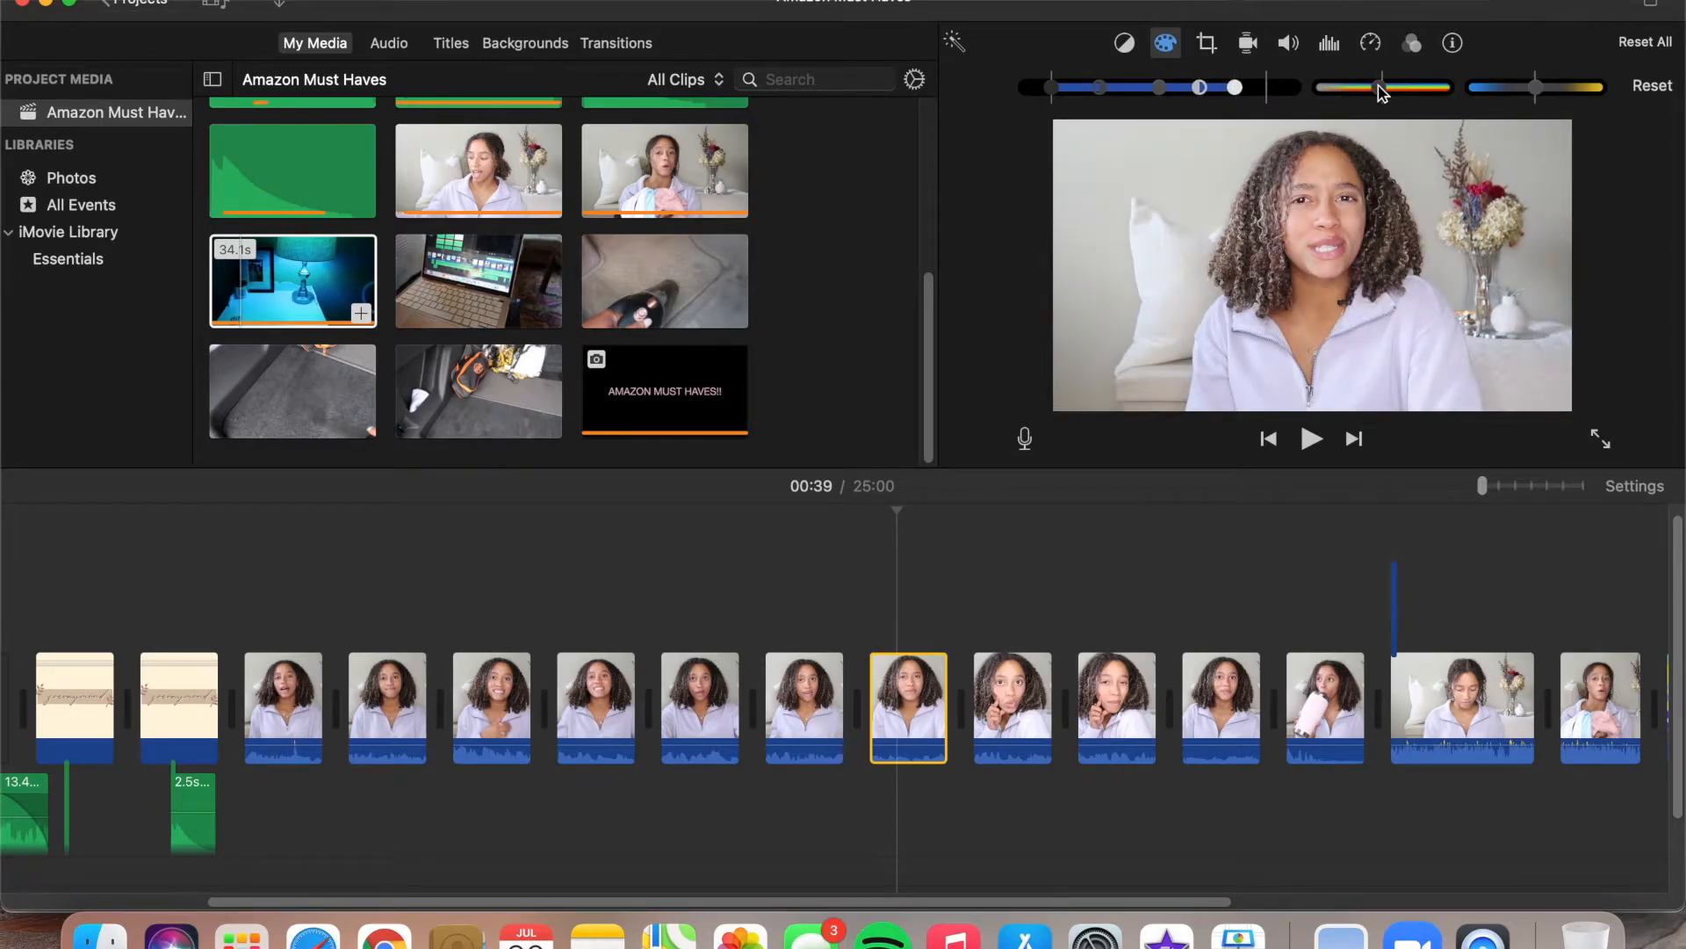